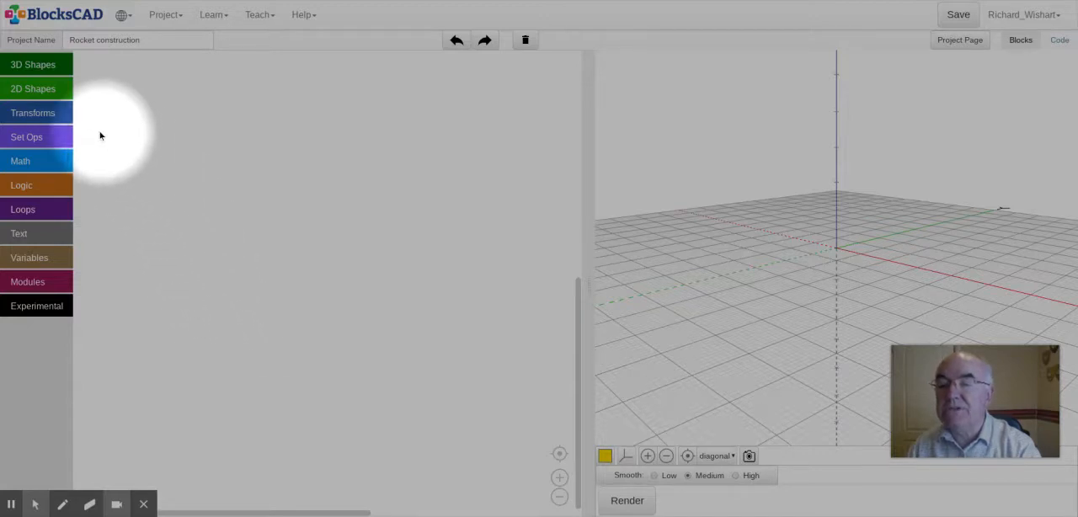
Step: Add a cylinder block with both radii 10, set its height to 20, and render it
left_click(26, 65)
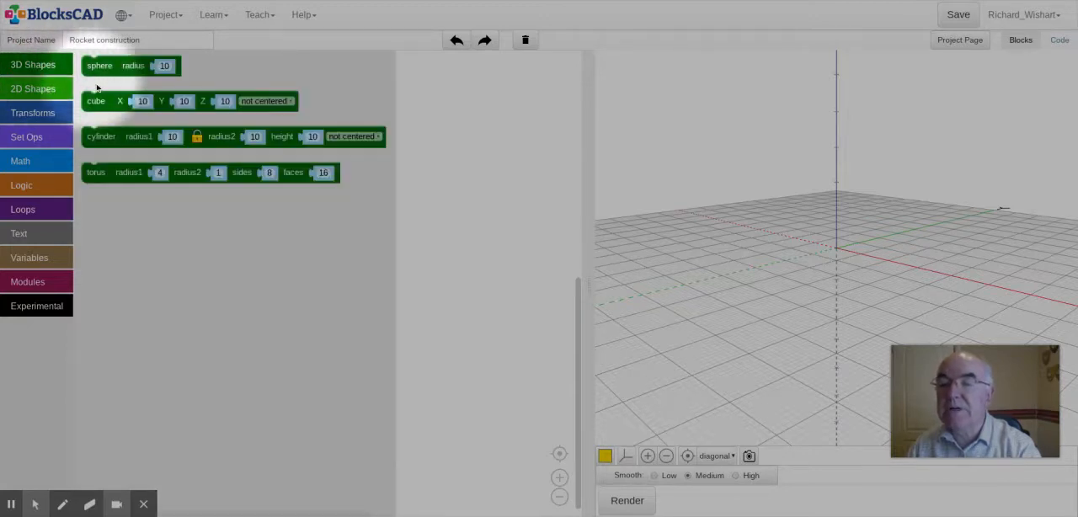
left_click_drag(124, 141, 161, 158)
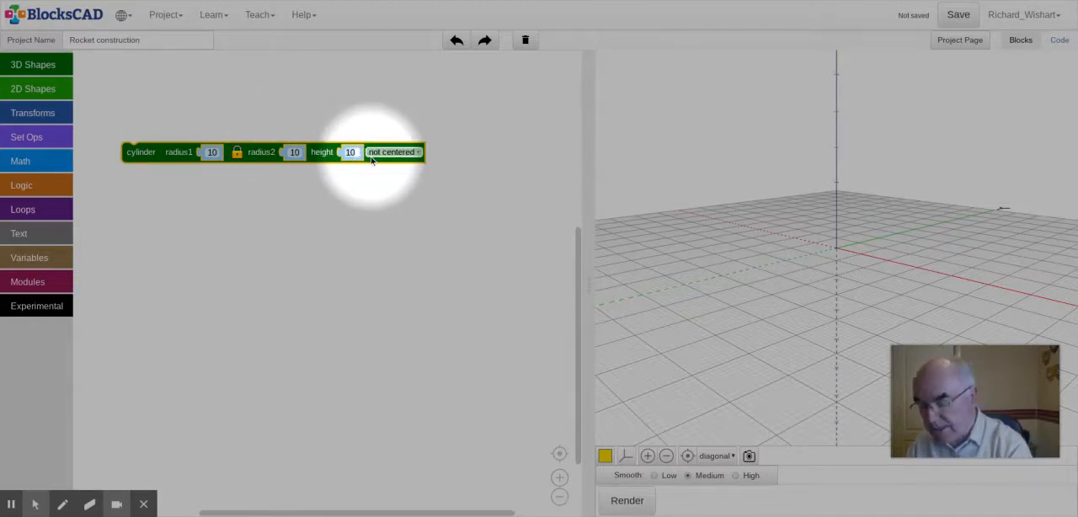
type("0")
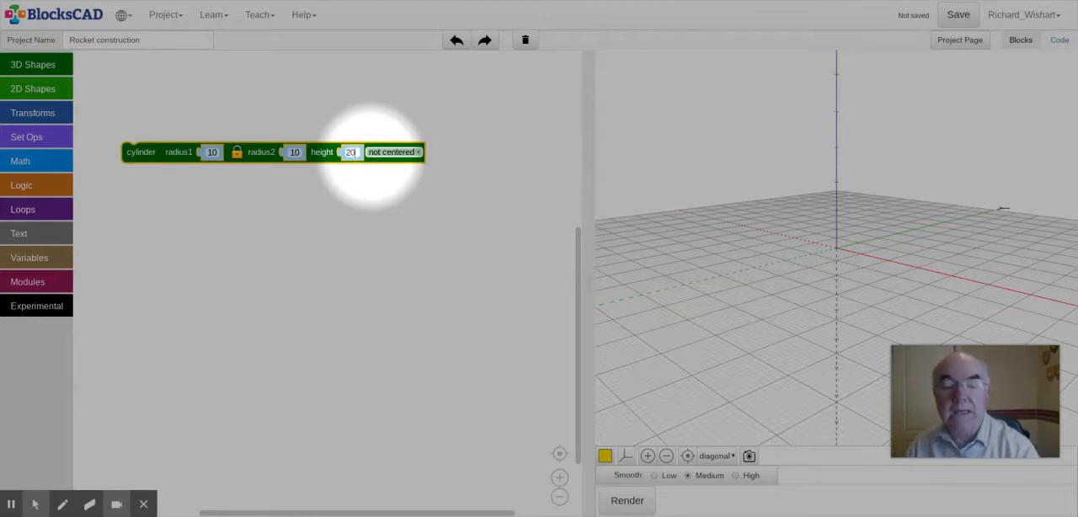
left_click(629, 501)
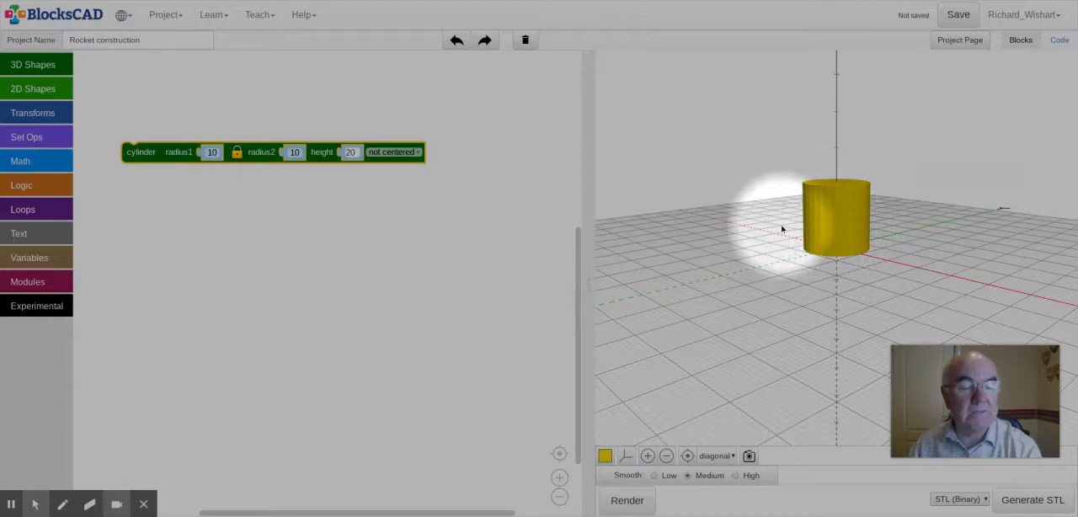
Step: Change the default render color of the model to red
left_click_drag(782, 229, 690, 269)
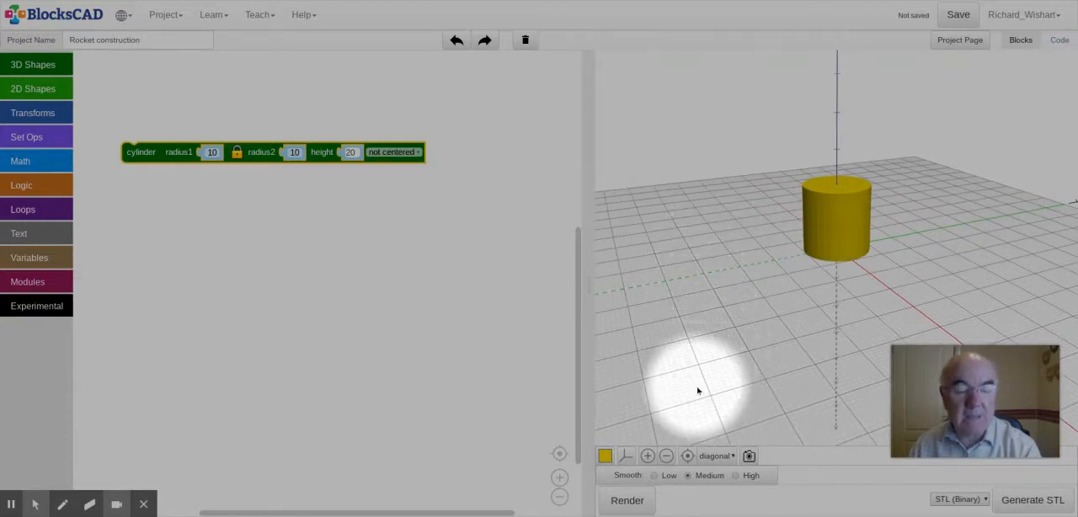
left_click(606, 460)
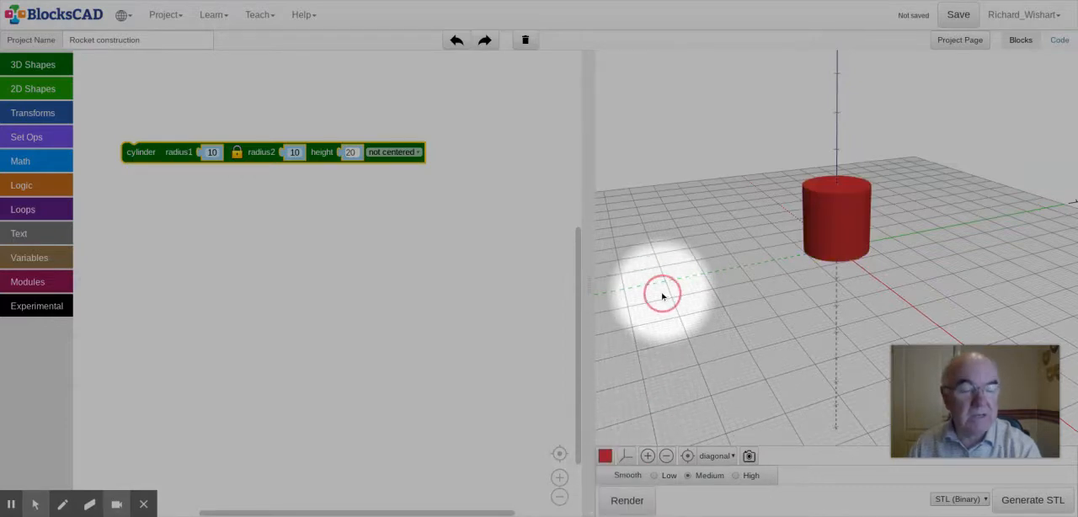
left_click_drag(661, 294, 661, 380)
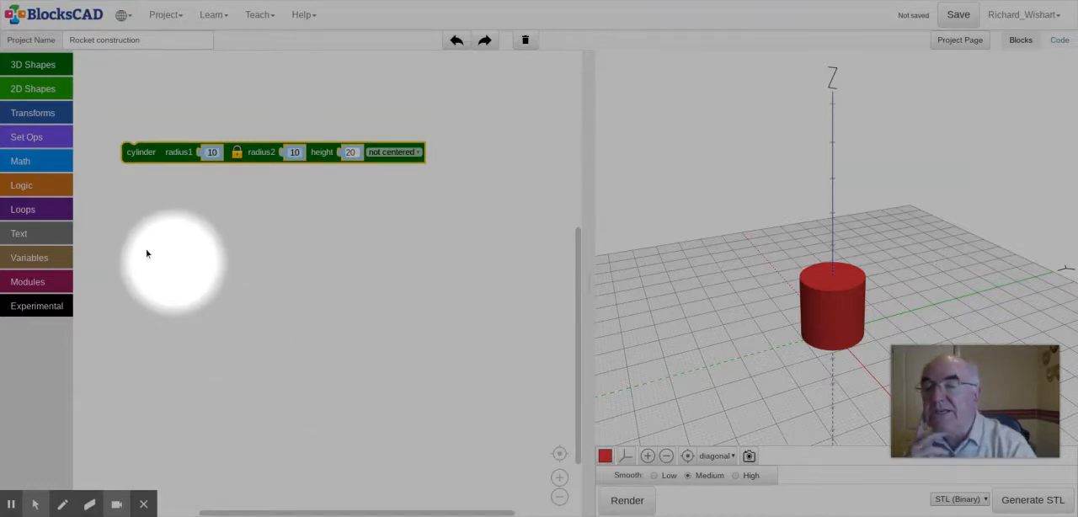
Step: Wrap the cylinder block in a translate block with X, Y and Z at 0
left_click(44, 112)
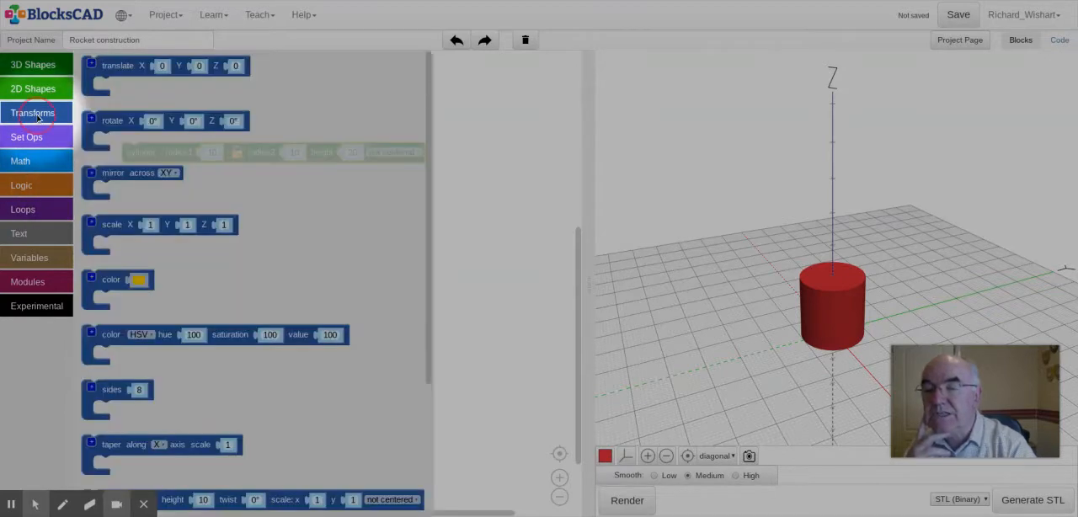
left_click(116, 69)
left_click_drag(117, 72, 146, 136)
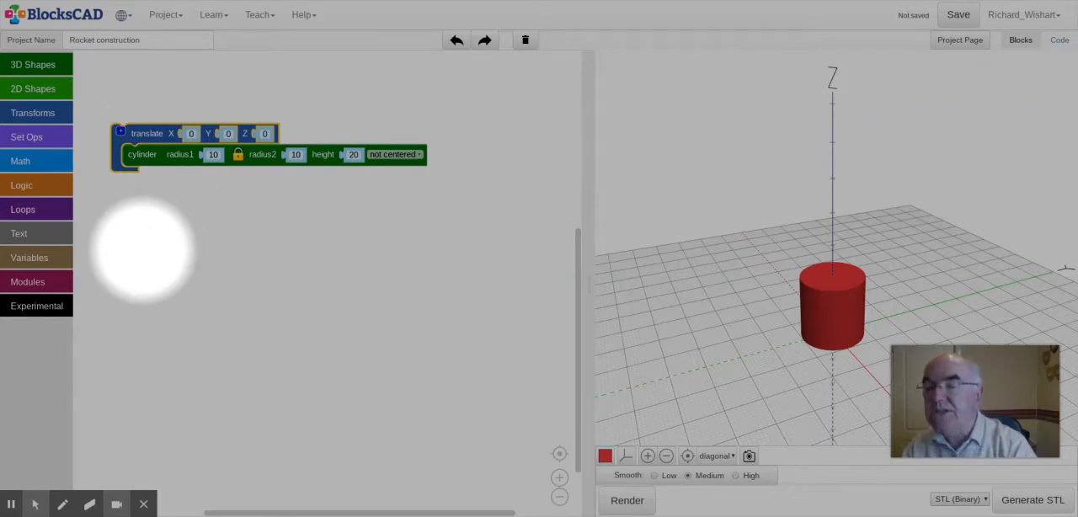
Step: Wrap the translate block in a color block and render the model
left_click(32, 114)
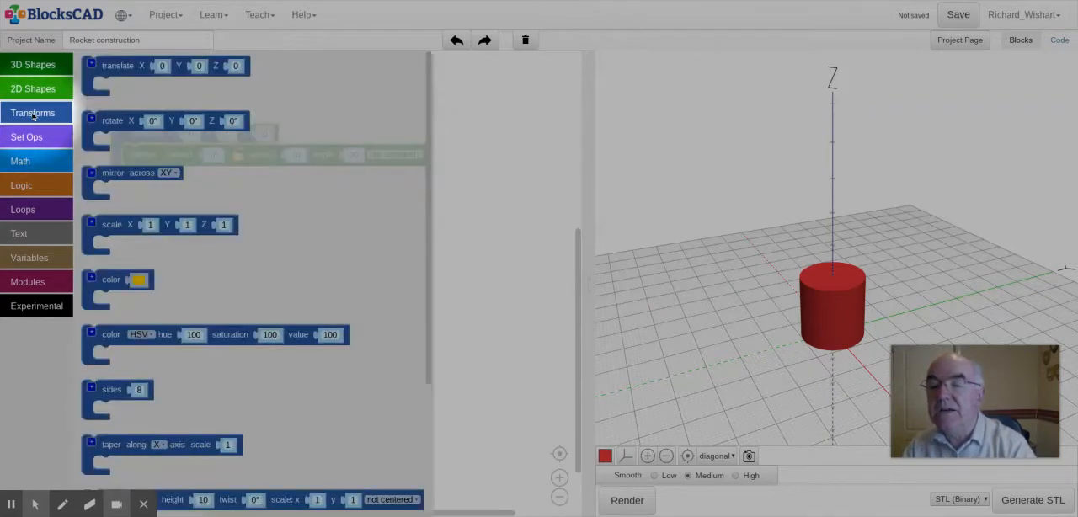
left_click(110, 278)
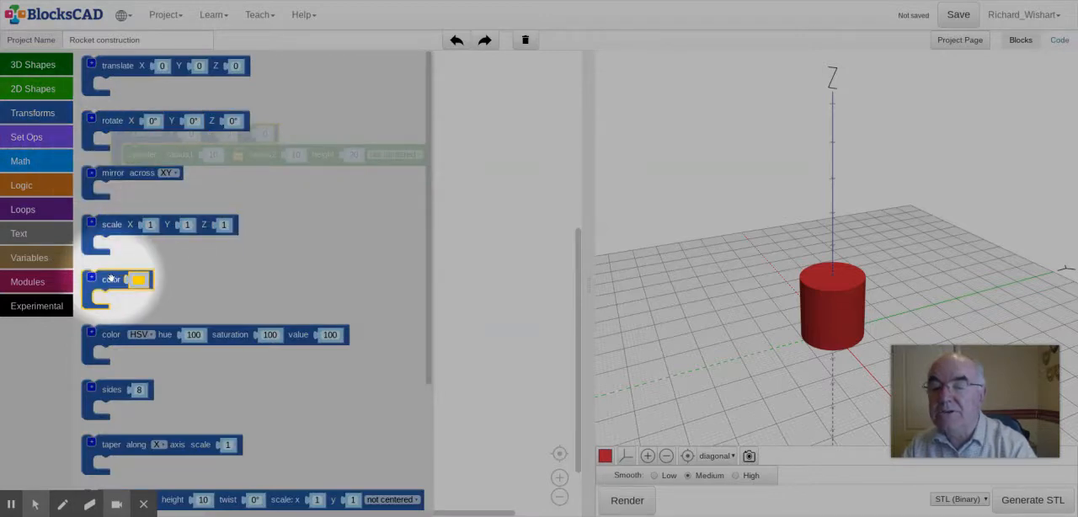
left_click_drag(110, 279, 130, 112)
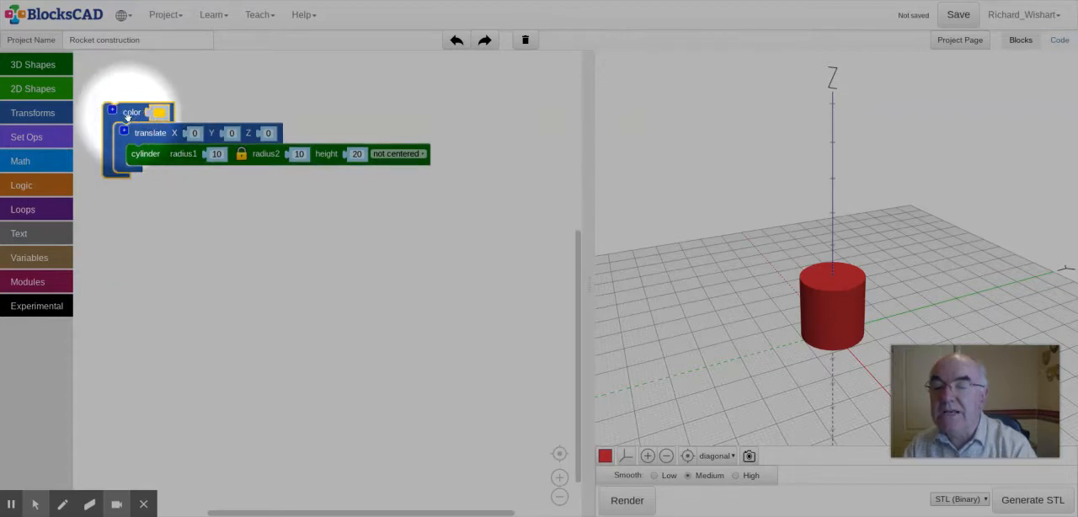
left_click_drag(127, 116, 154, 125)
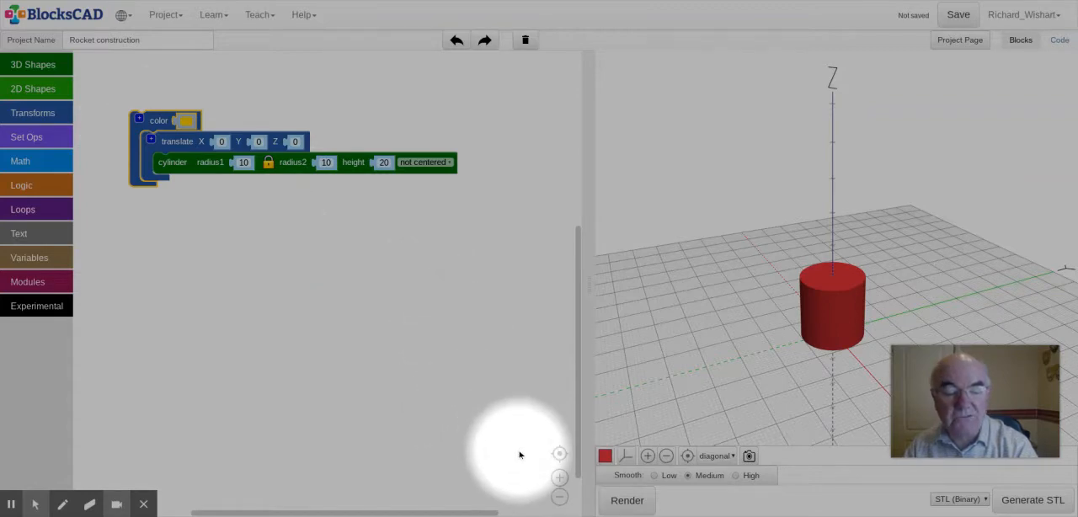
left_click(626, 500)
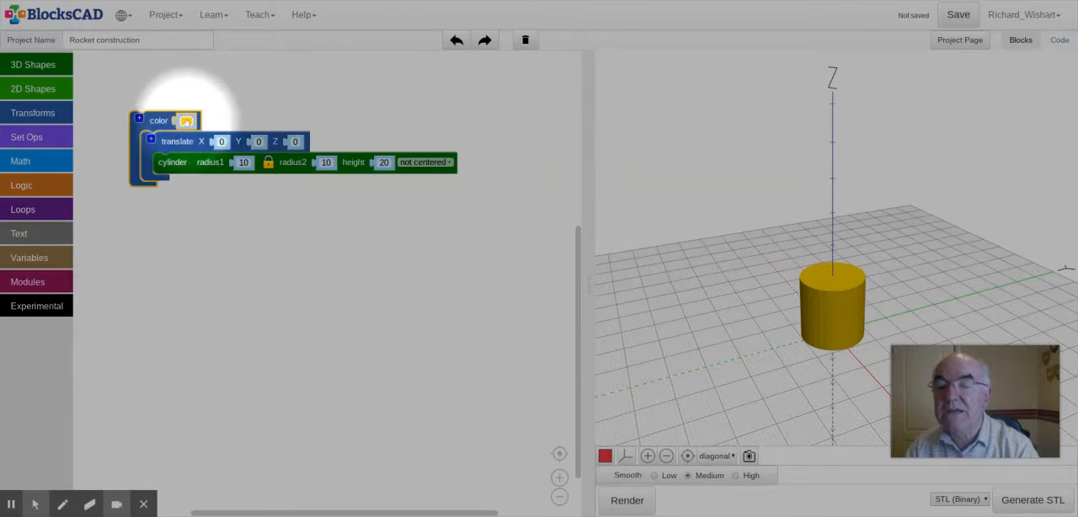
Step: Set the color block to red and render the cylinder again
left_click(186, 121)
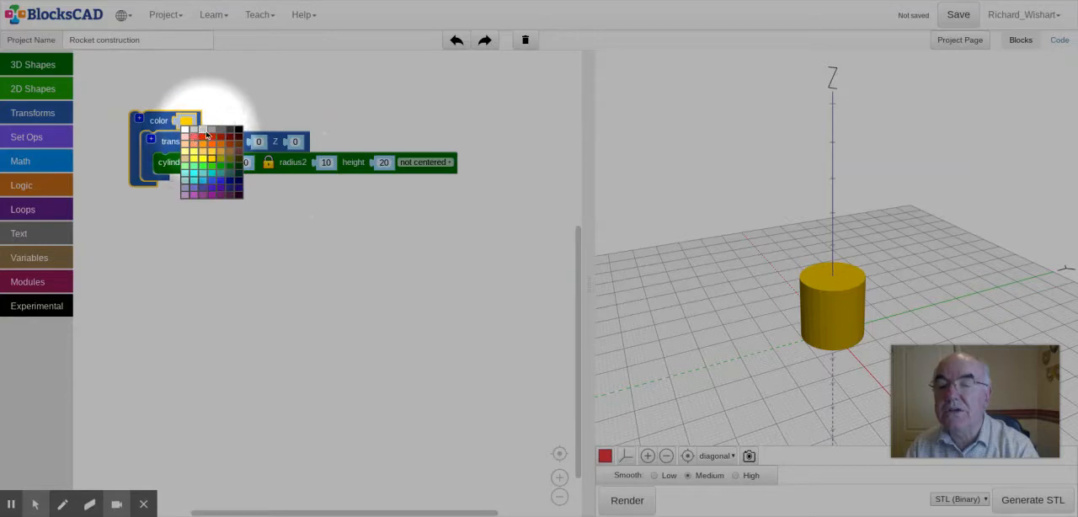
left_click(204, 140)
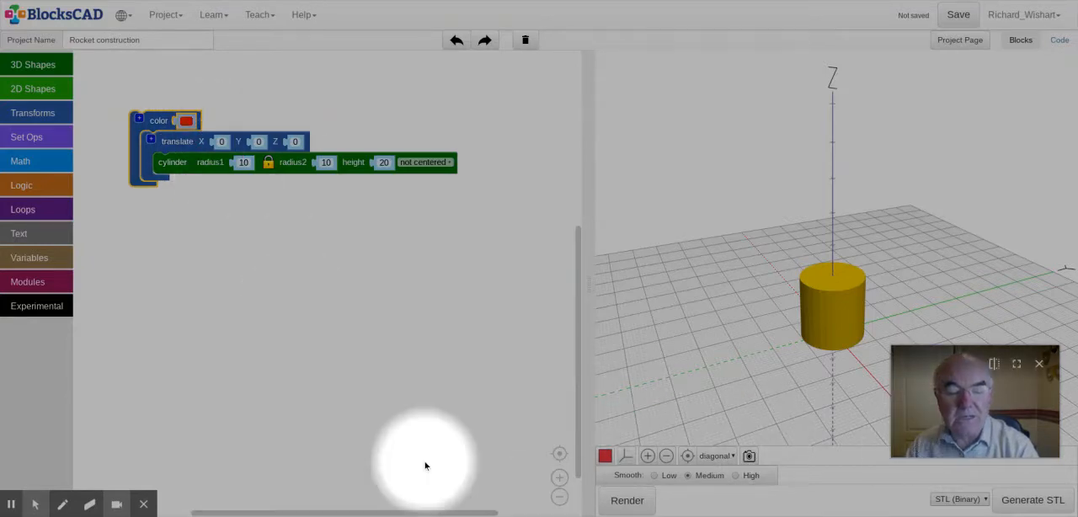
left_click(636, 500)
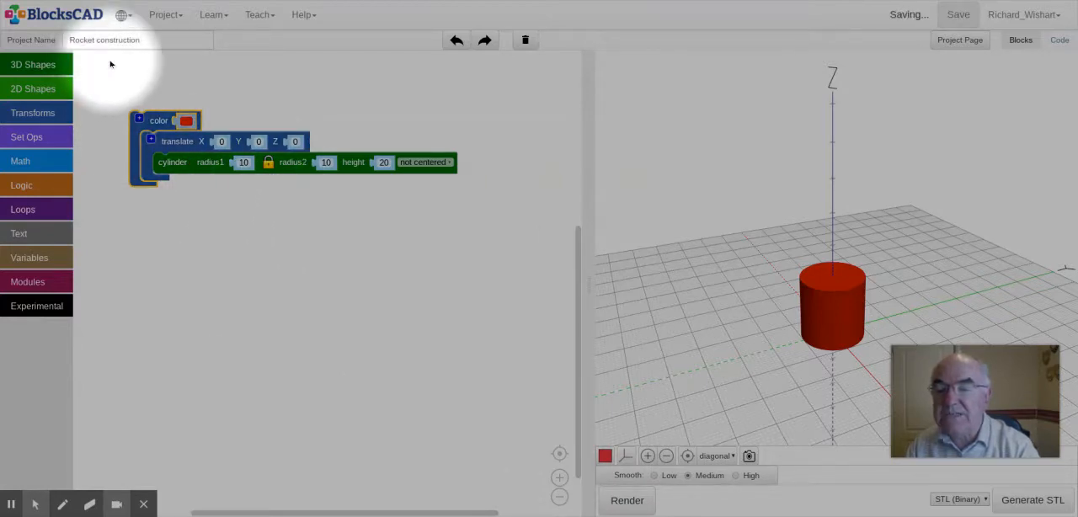
Step: Duplicate the red cylinder's block group, place the copy beneath the original, and set its color to green
right_click(160, 127)
left_click(180, 137)
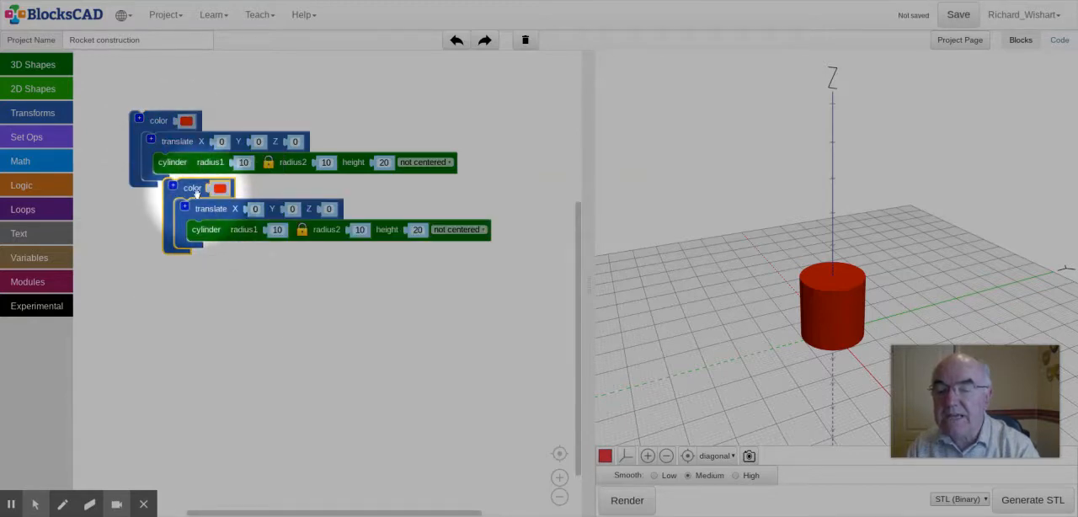
left_click_drag(197, 193, 167, 226)
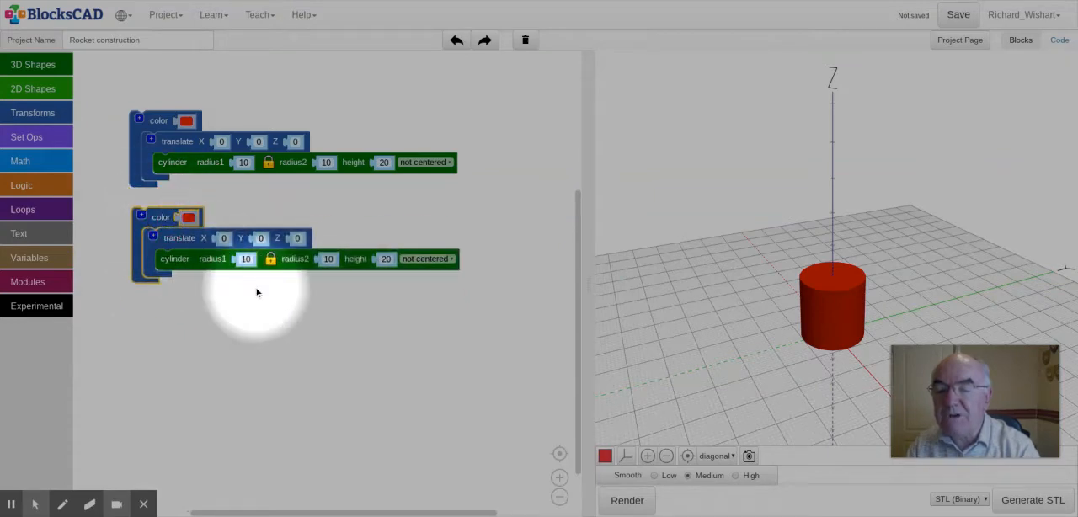
left_click(188, 218)
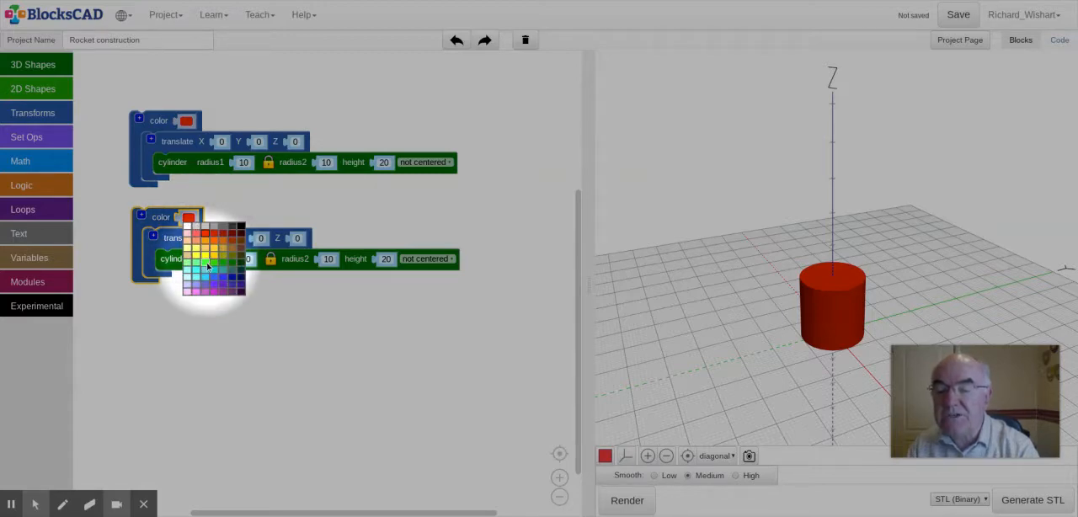
left_click(210, 266)
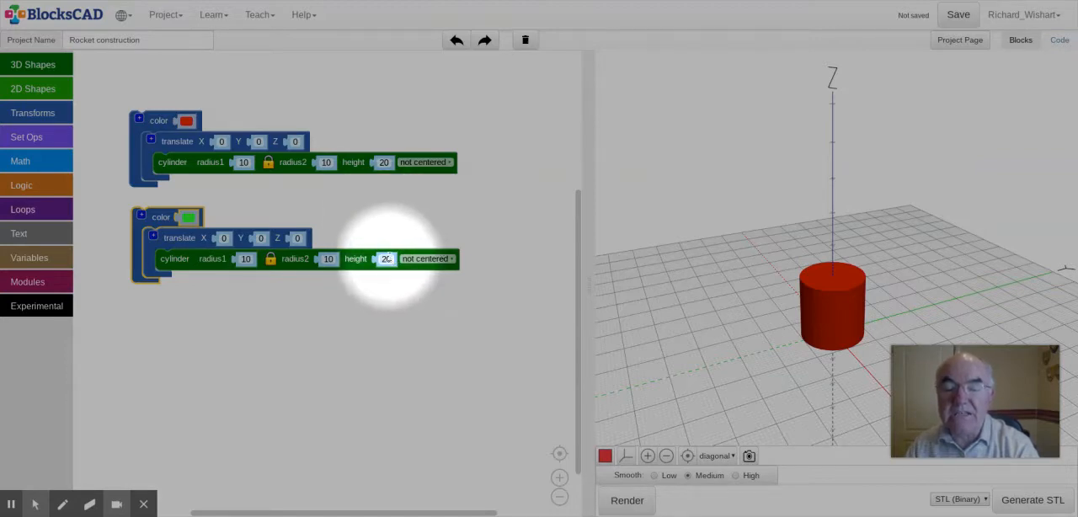
Step: Set the green cylinder's Z translation to 20 and render the model
left_click(297, 238)
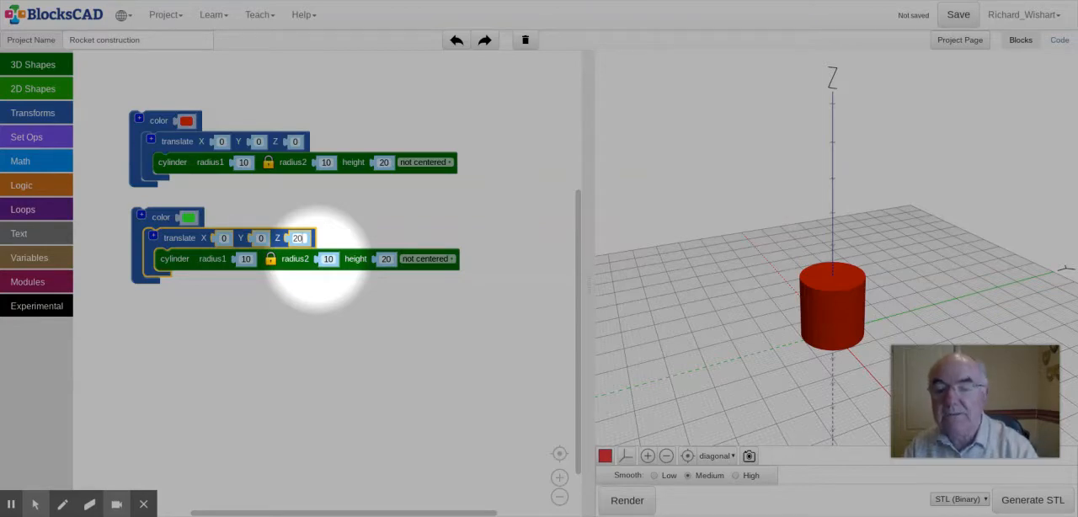
left_click(295, 340)
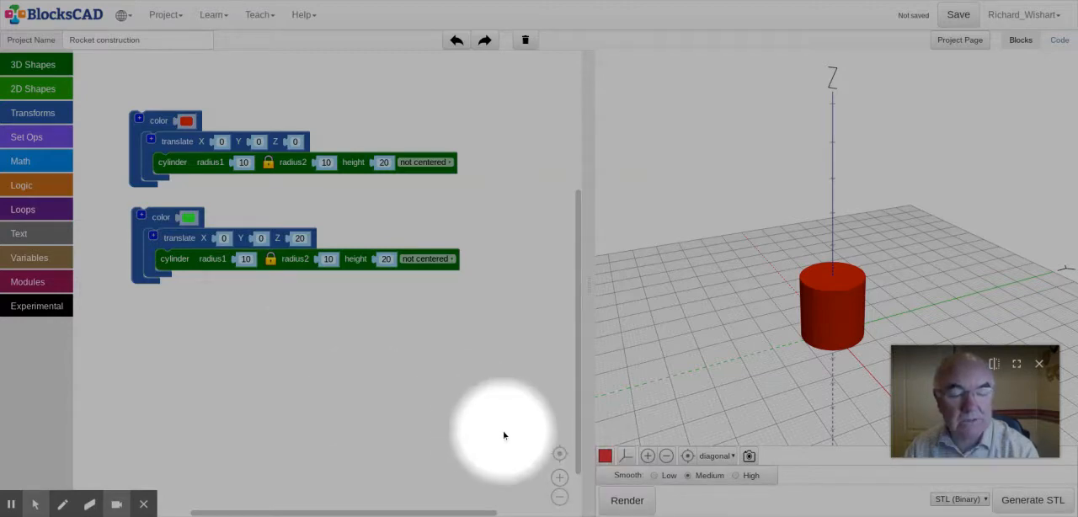
left_click(626, 504)
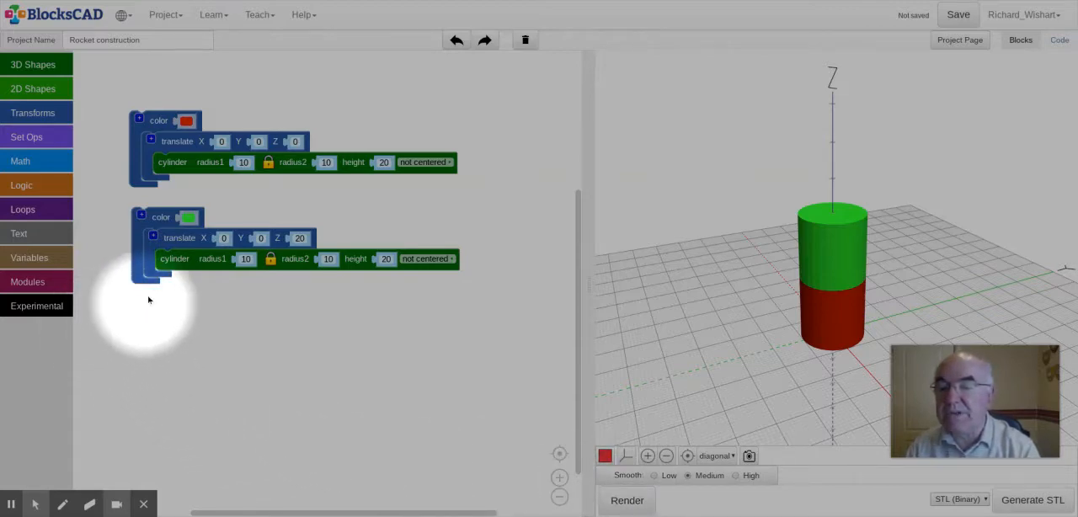
Step: Duplicate the green cylinder's block group, place the copy beneath it, and set its color to blue
right_click(161, 219)
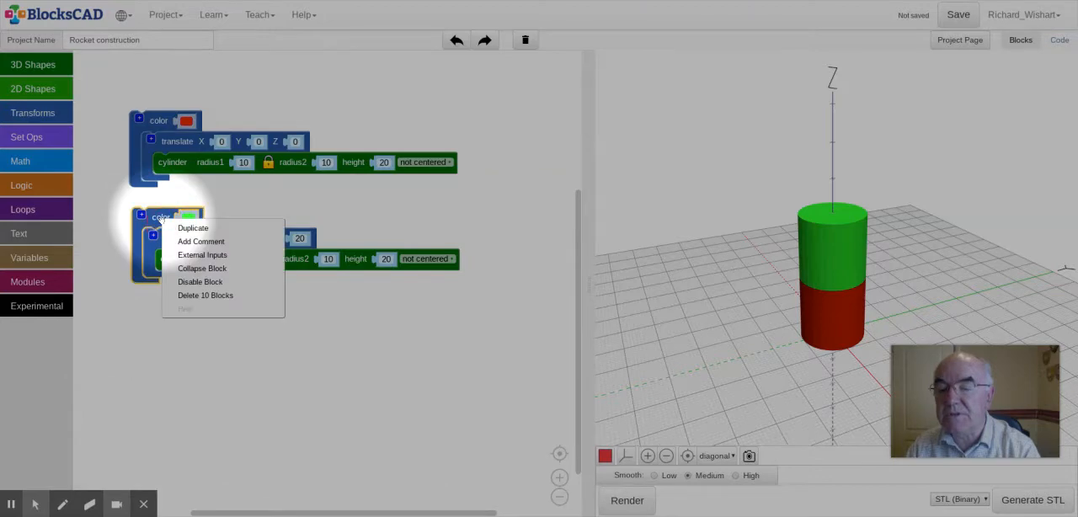
left_click(188, 228)
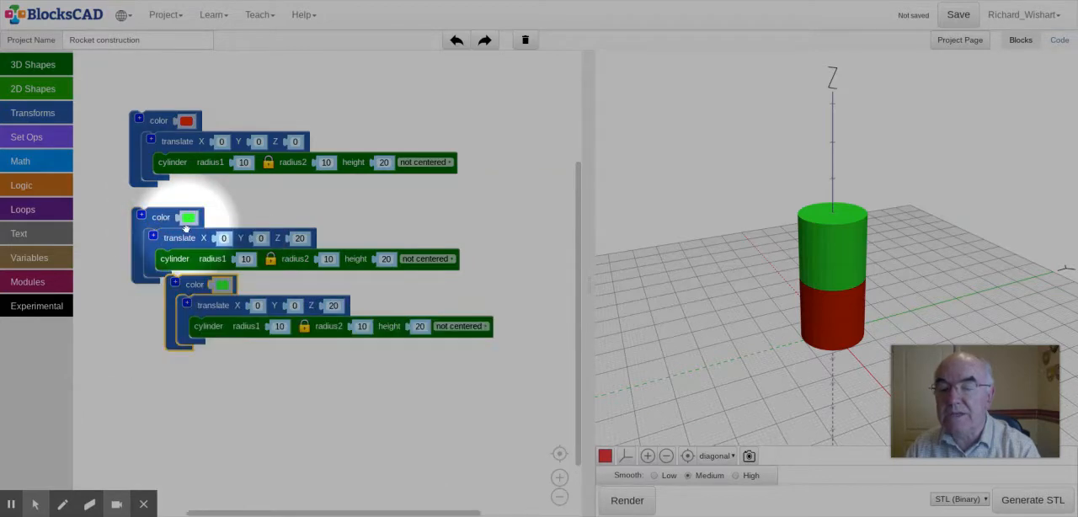
left_click_drag(225, 290, 198, 327)
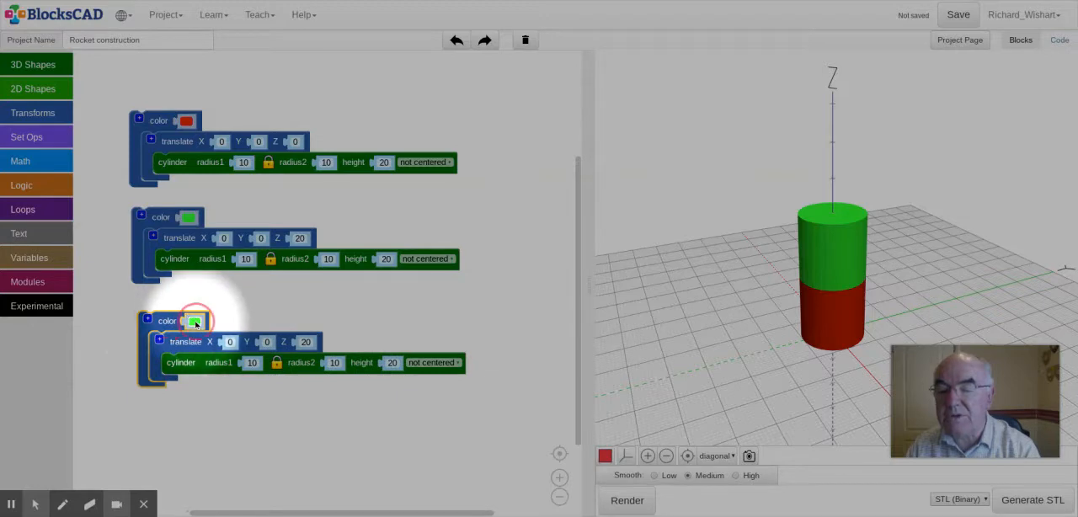
left_click(196, 322)
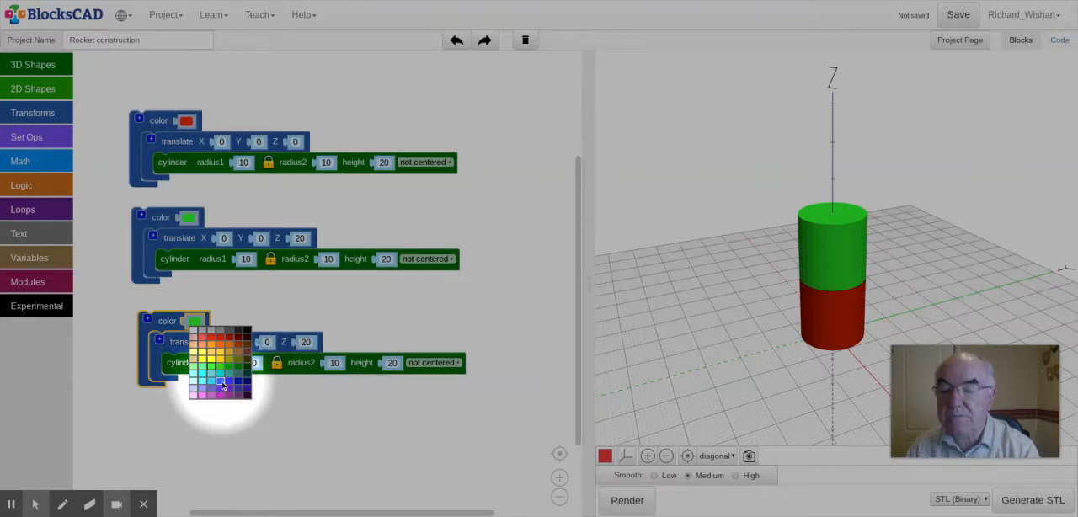
left_click(224, 384)
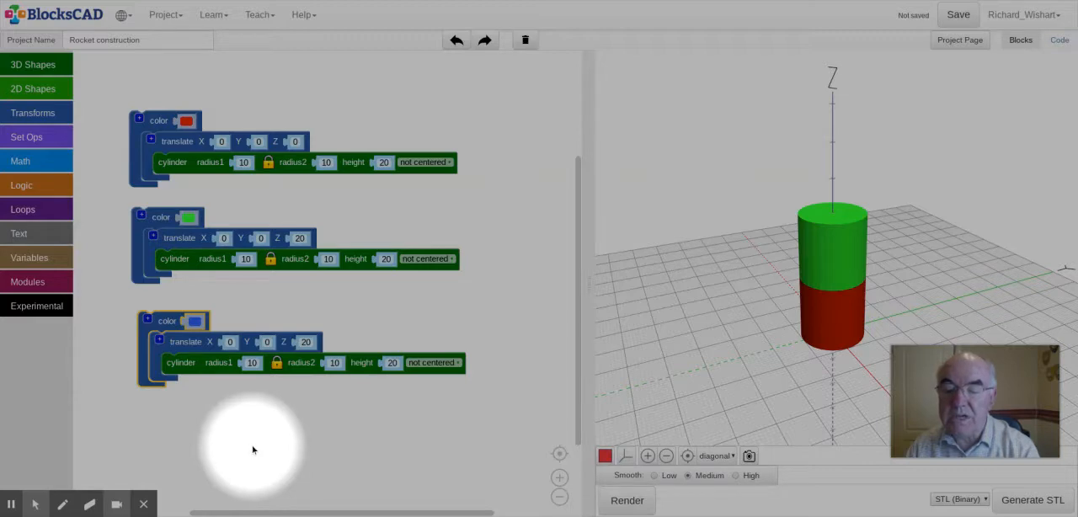
Step: Set the blue cylinder's Z translation to 40 and render the model
left_click(308, 350)
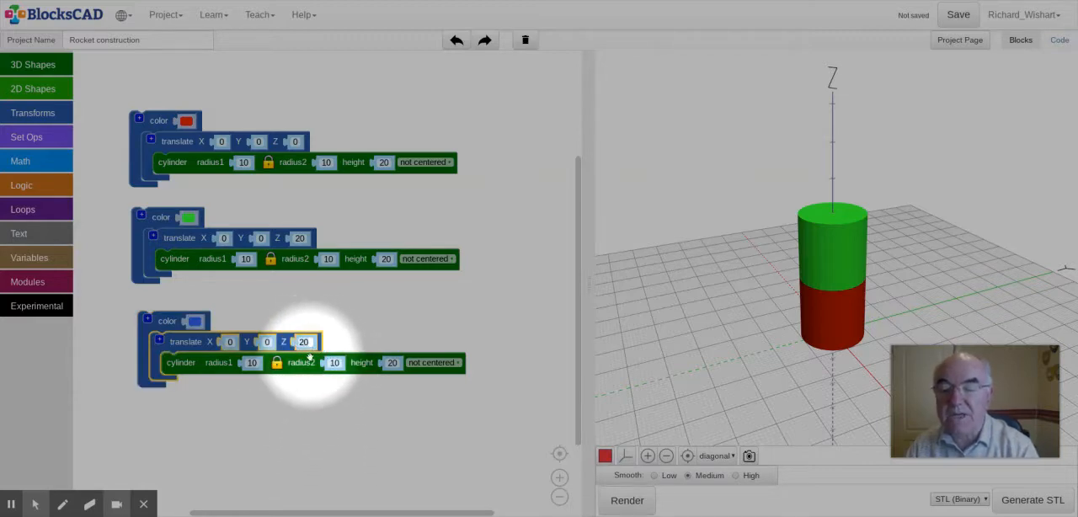
left_click(304, 342)
type("4")
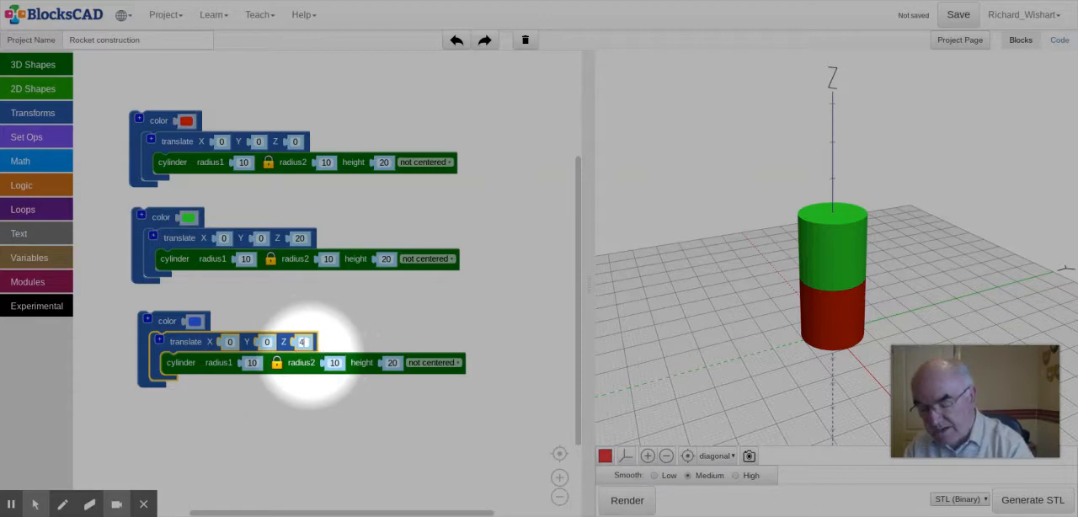
key("Return")
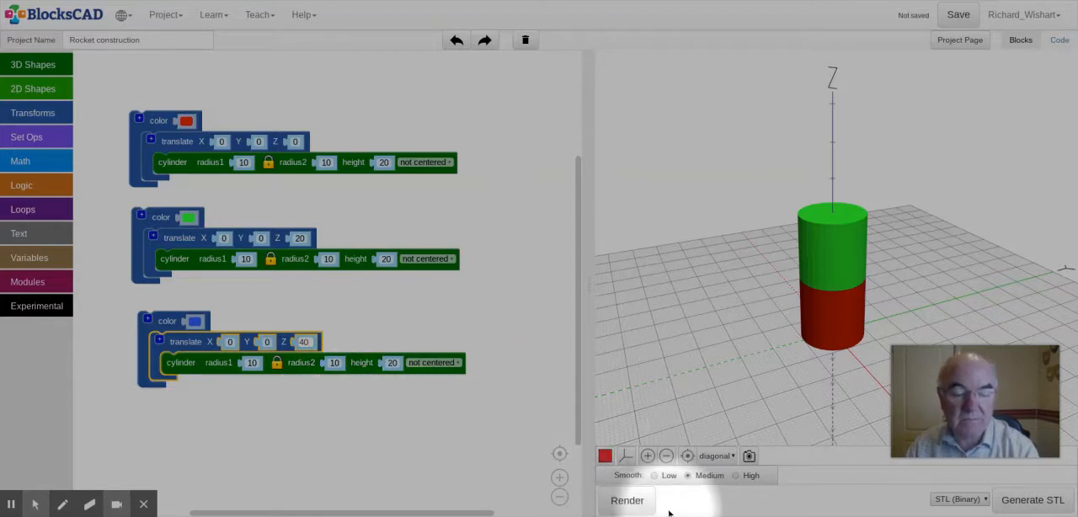
left_click(625, 505)
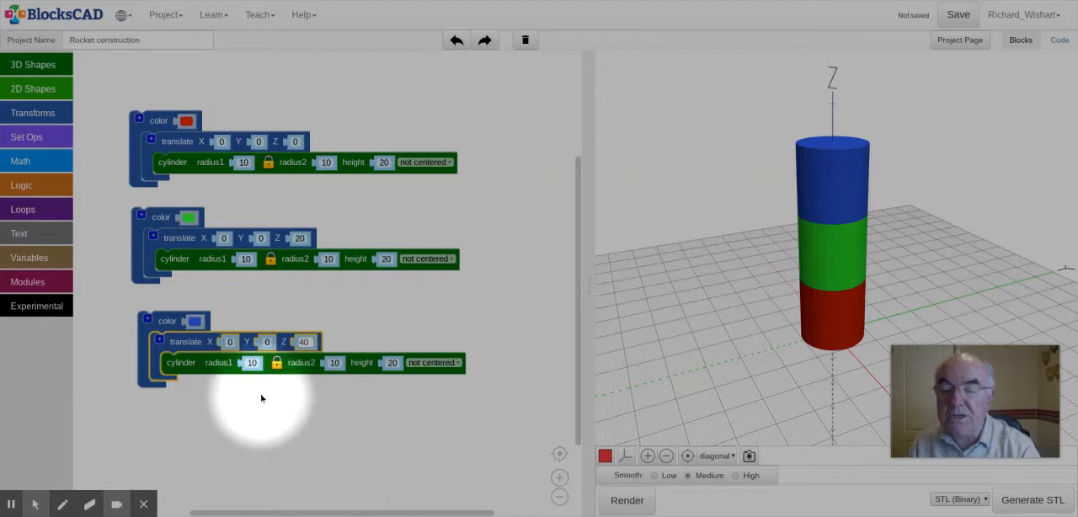
Step: Set the blue cylinder's radius2 to 0, unlock its two radii from each other, and try rendering the model
left_click(252, 362)
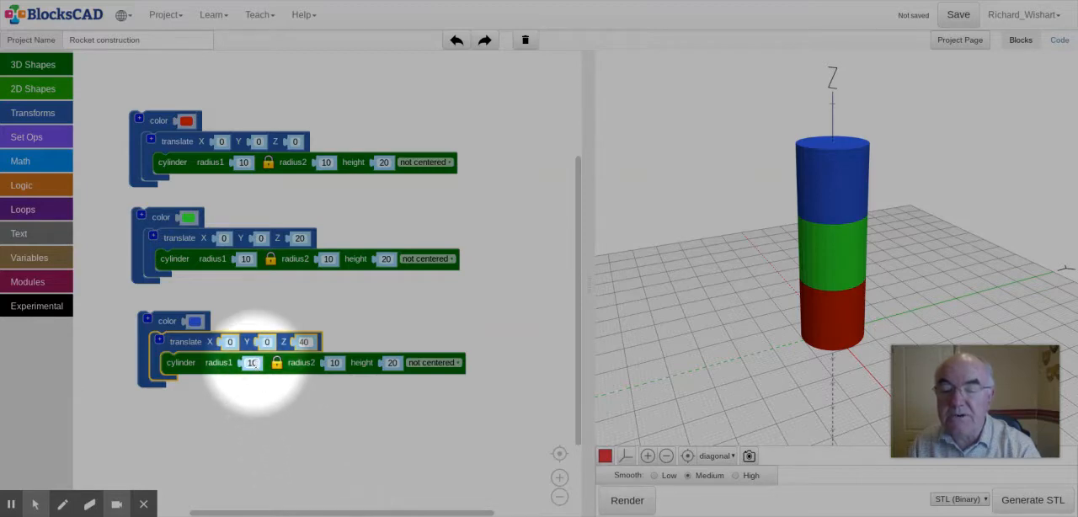
left_click(334, 363)
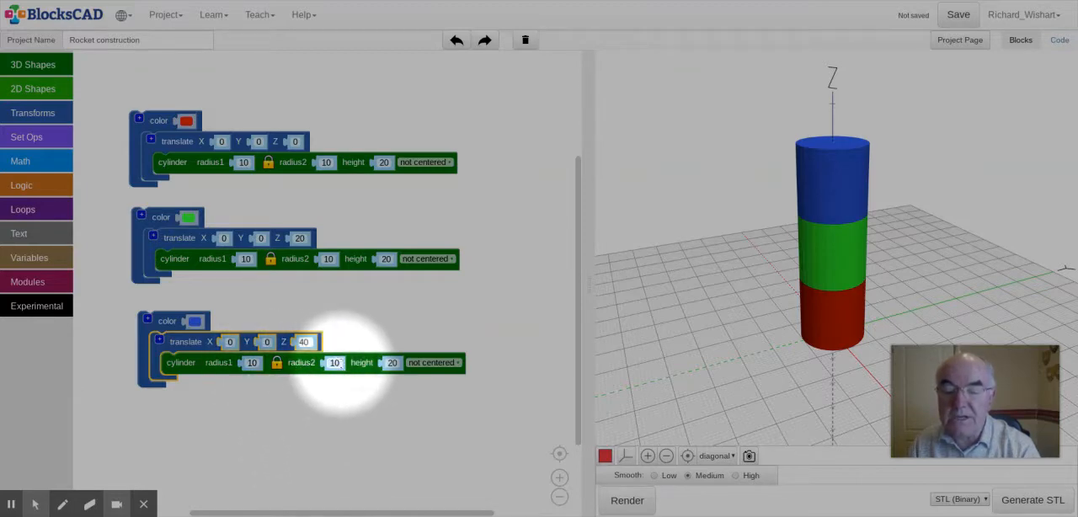
left_click(334, 363)
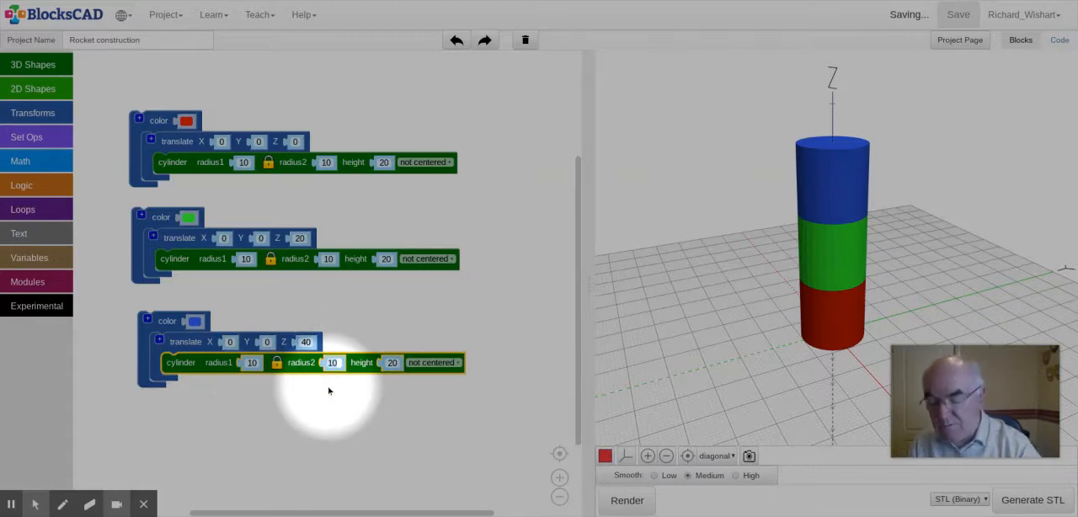
type("0")
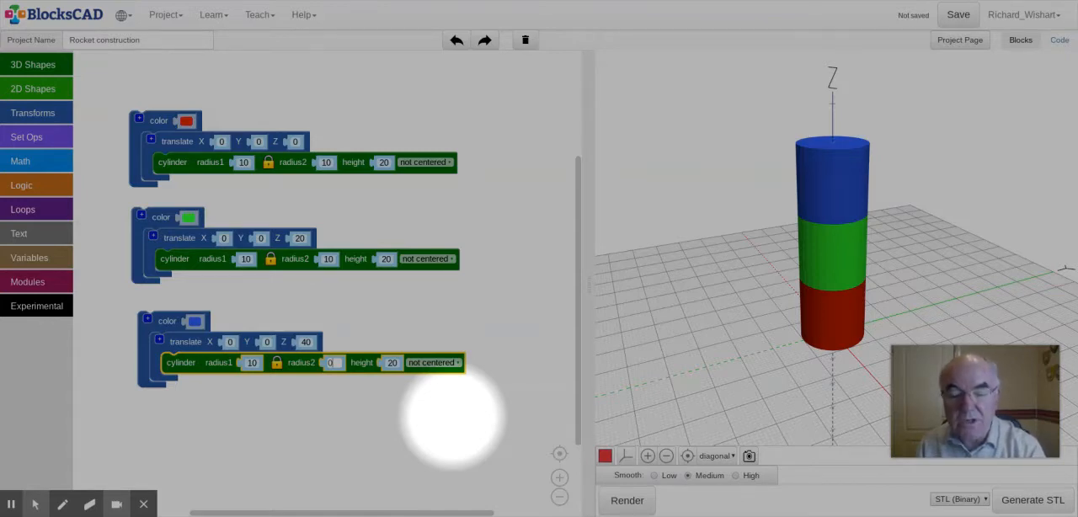
left_click(626, 500)
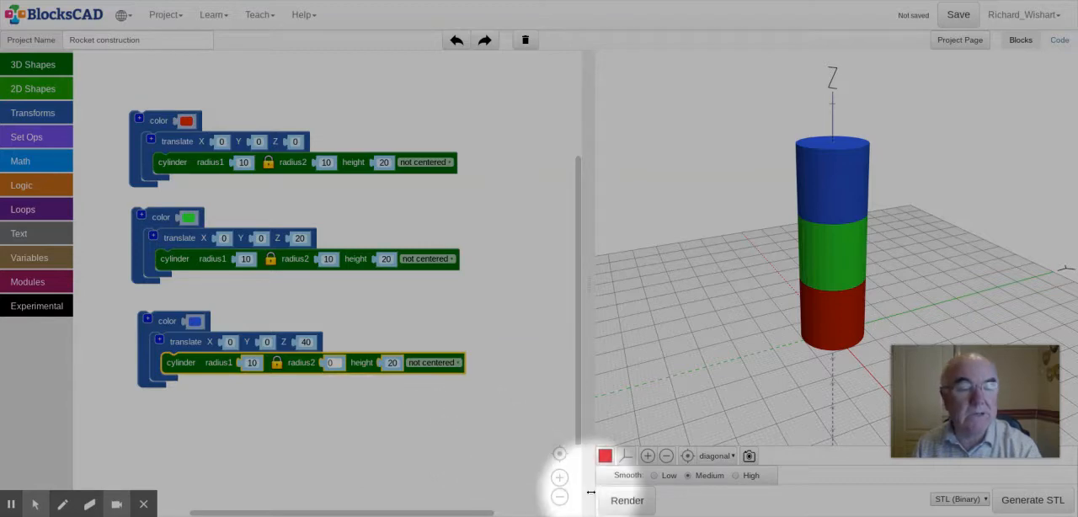
left_click(624, 500)
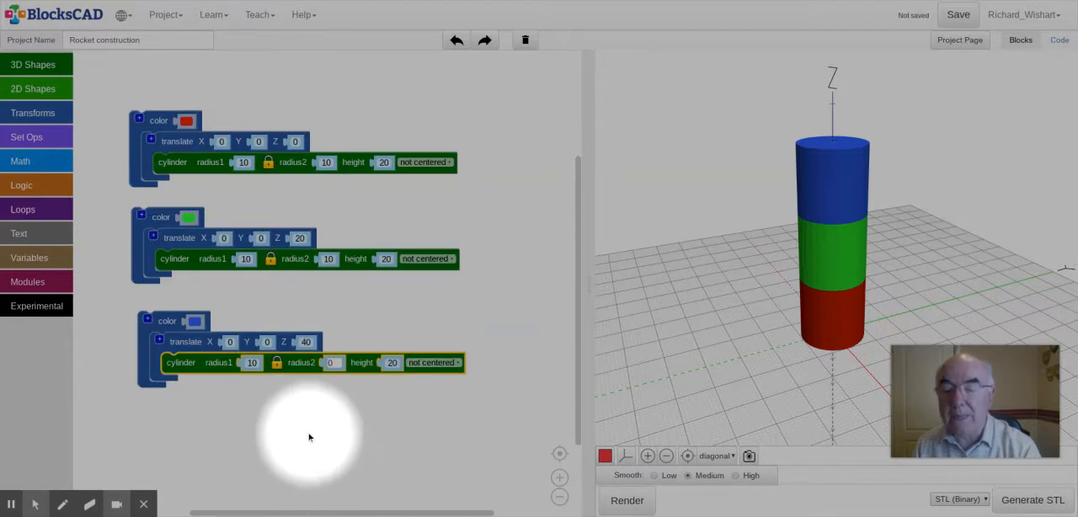
left_click(276, 363)
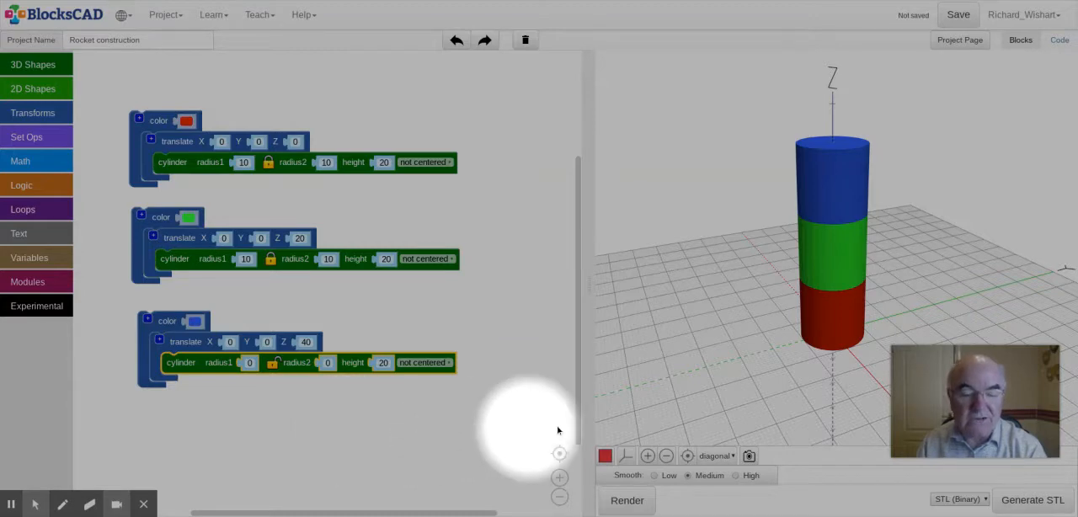
left_click(625, 502)
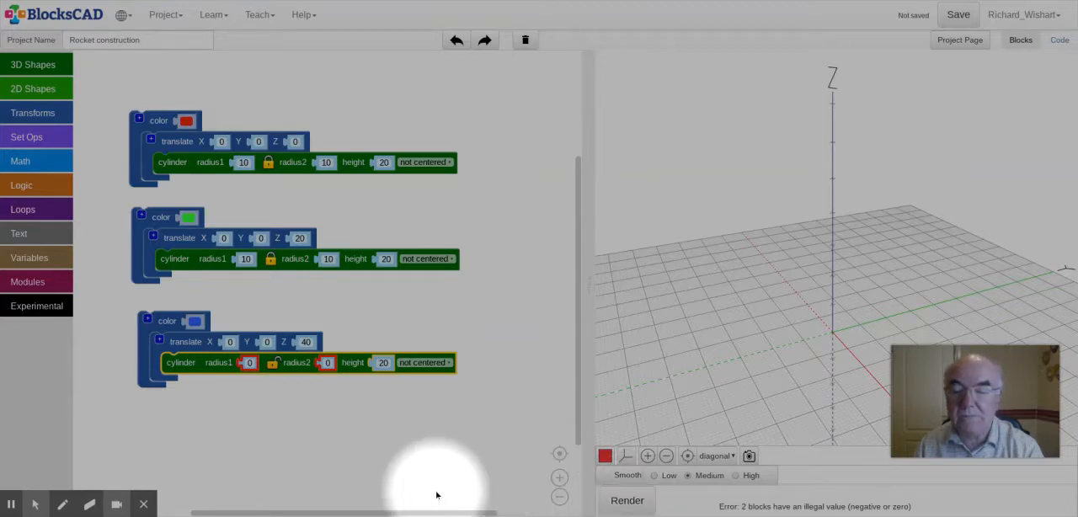
Step: Set the blue cylinder's radius1 to 10 with radius2 at 0 and render it as a nose cone
left_click(389, 458)
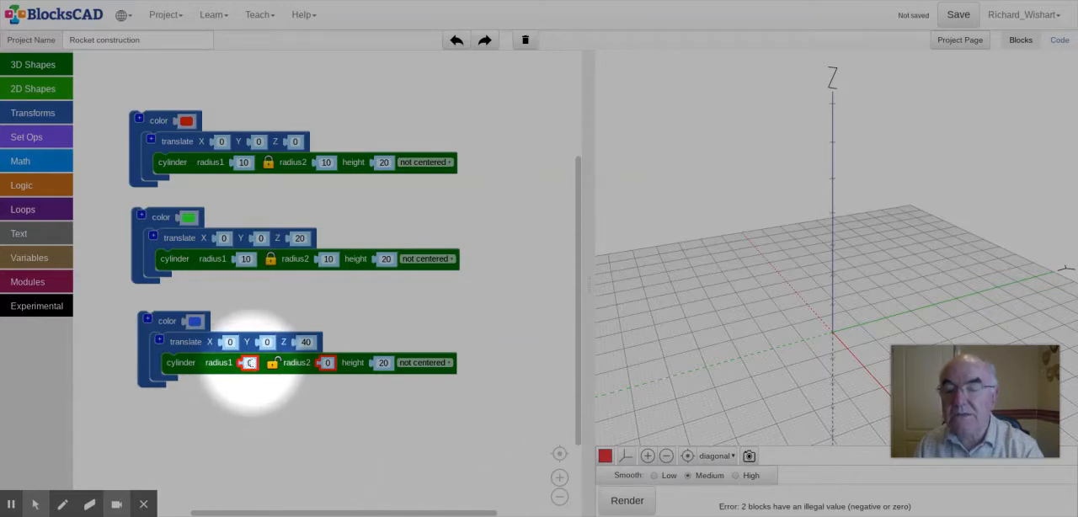
left_click(248, 363)
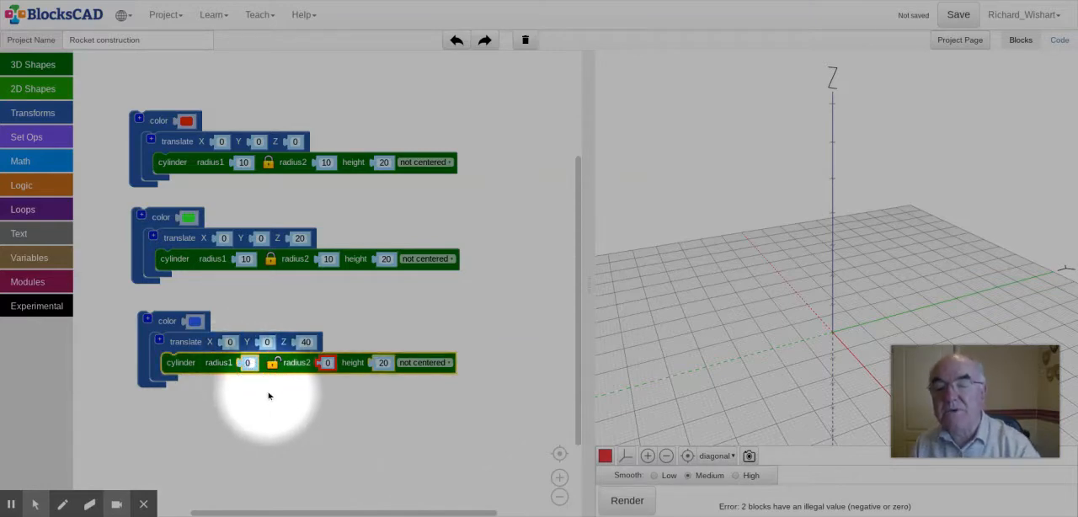
type("10")
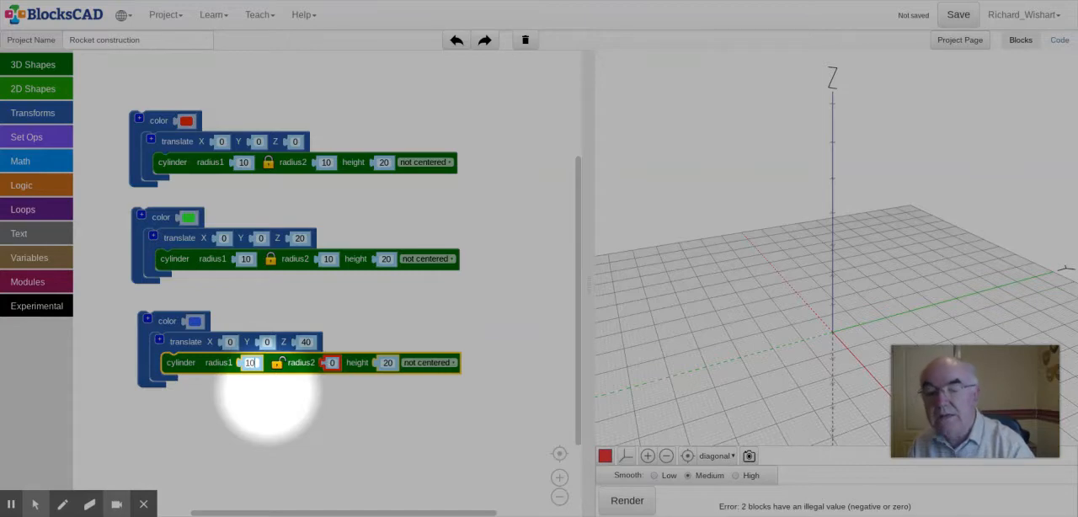
left_click(332, 362)
left_click(334, 362)
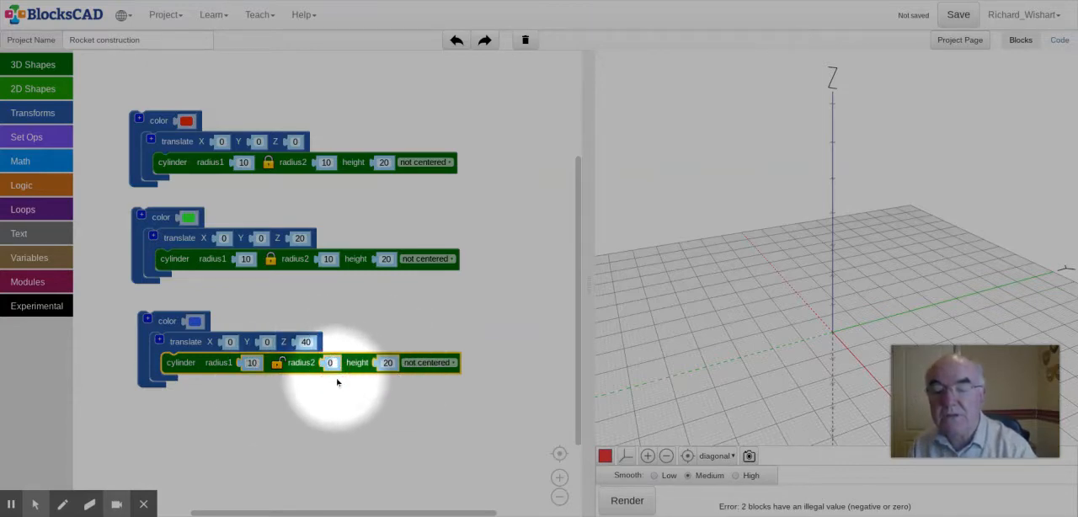
left_click(627, 500)
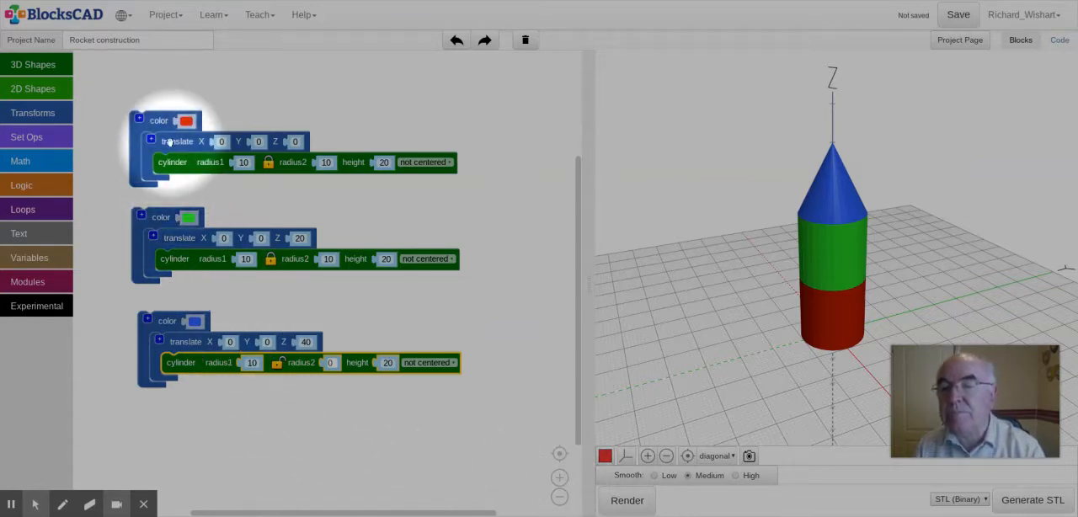
Step: Move the red, green and blue block groups up and closer together to free workspace below them
left_click_drag(161, 130, 175, 85)
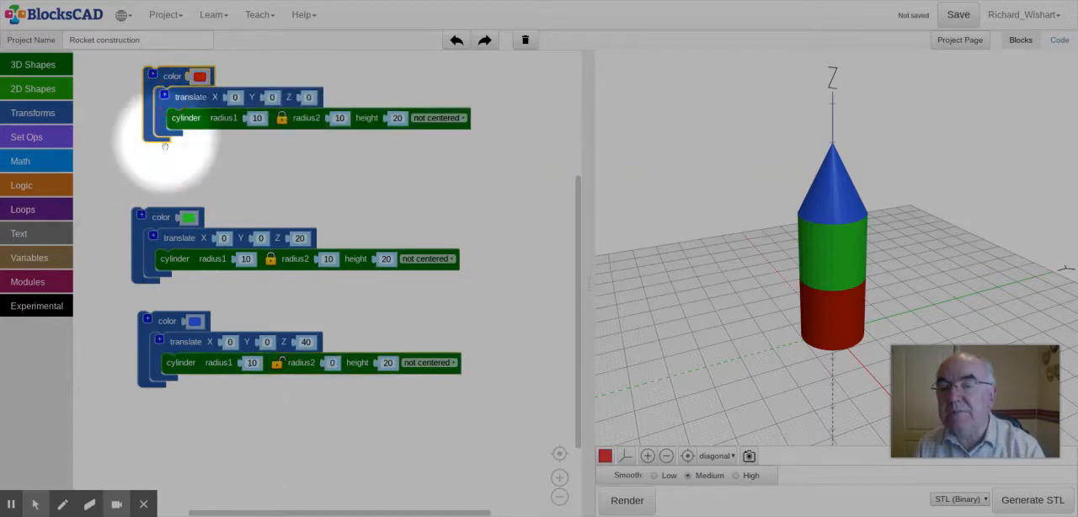
left_click_drag(154, 212, 160, 152)
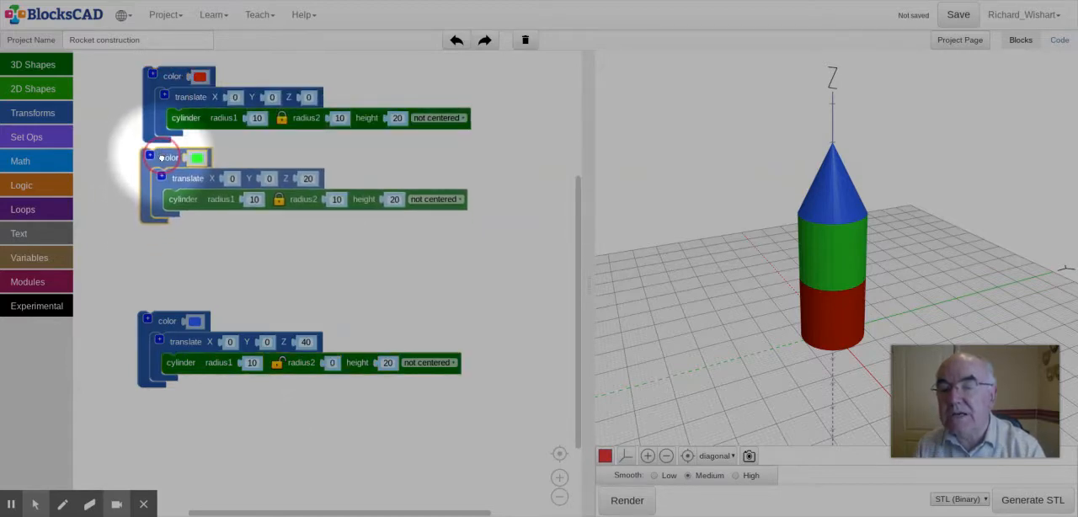
left_click_drag(170, 320, 171, 243)
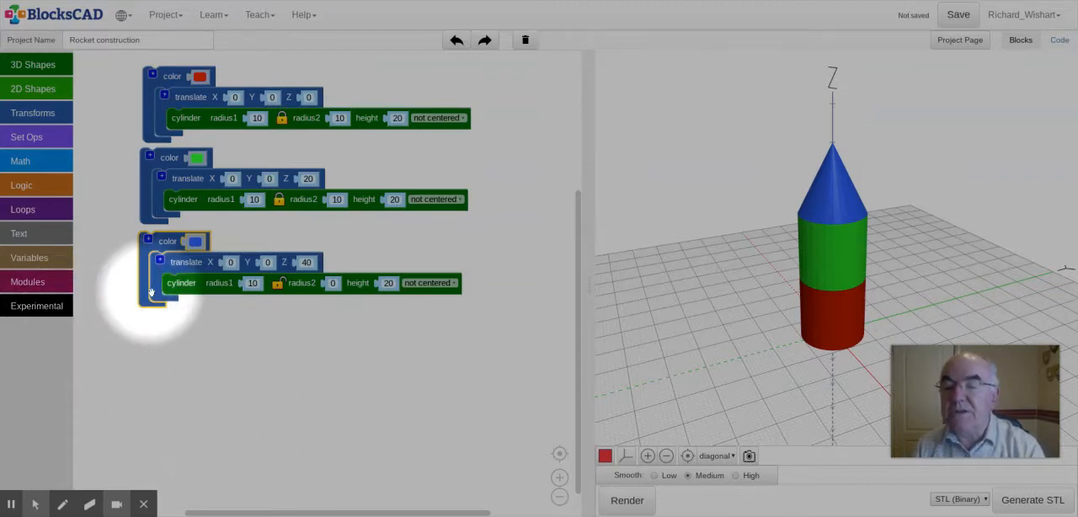
Step: Duplicate the blue nose cone's block group, place the copy beneath it, and set the copy's radius1 to 5
right_click(170, 243)
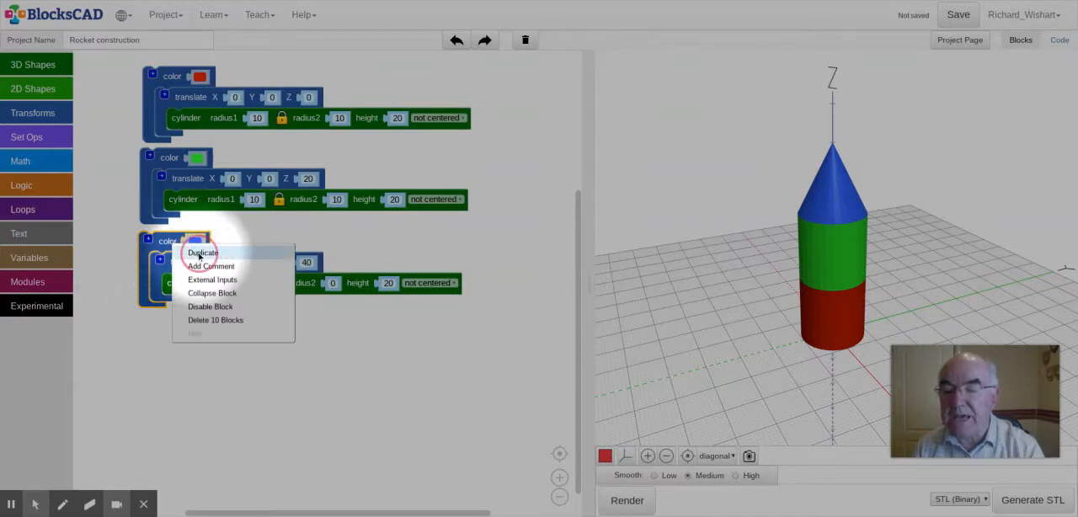
left_click(196, 255)
left_click_drag(196, 310, 175, 343)
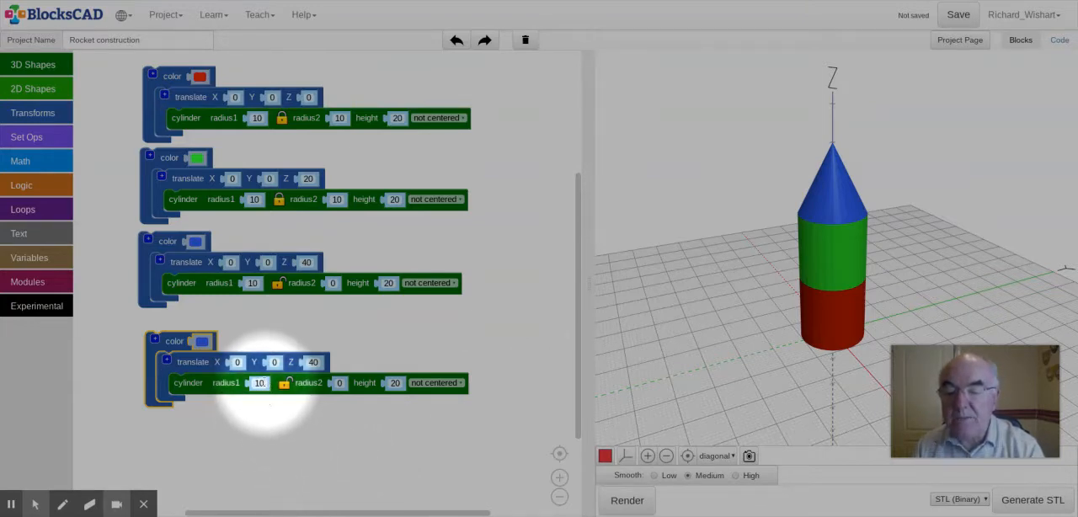
left_click(258, 383)
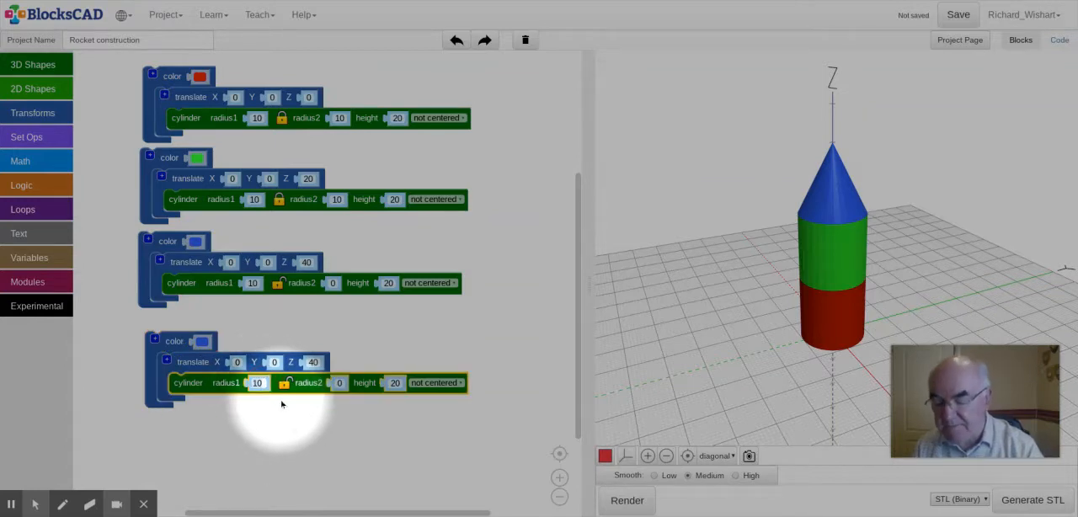
type("5")
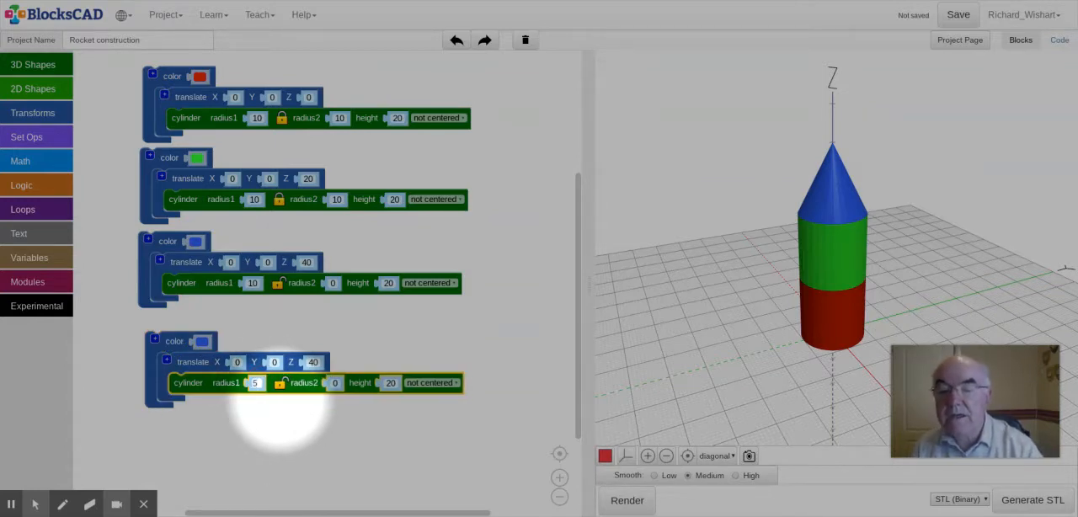
Step: Set the copied blue cone's Z translation to 15 and render the model
left_click(313, 362)
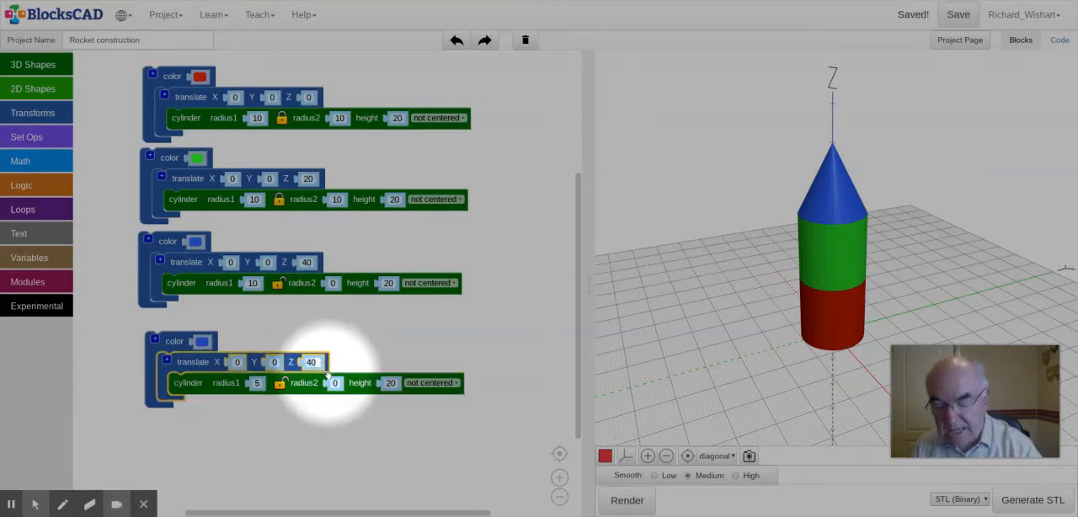
type("0")
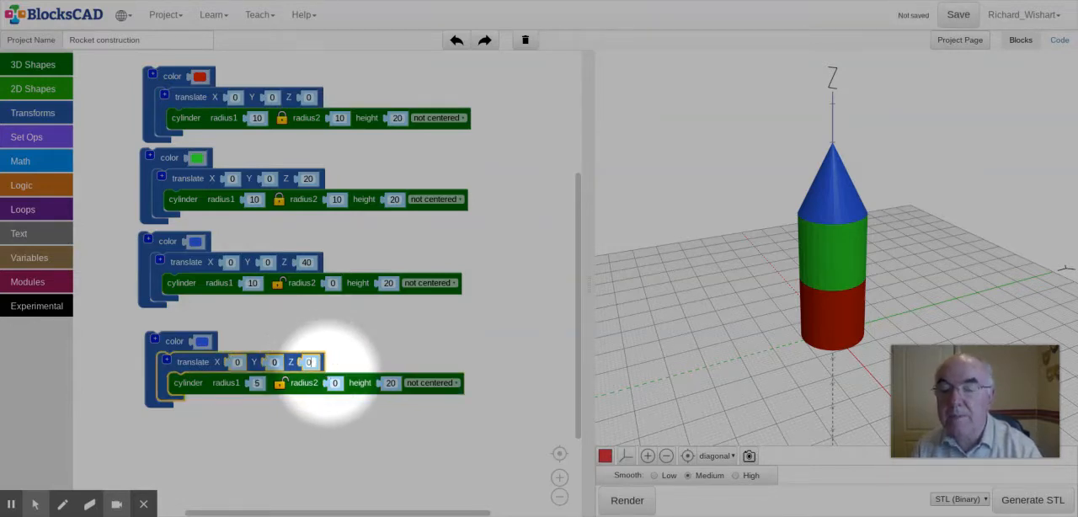
left_click(272, 411)
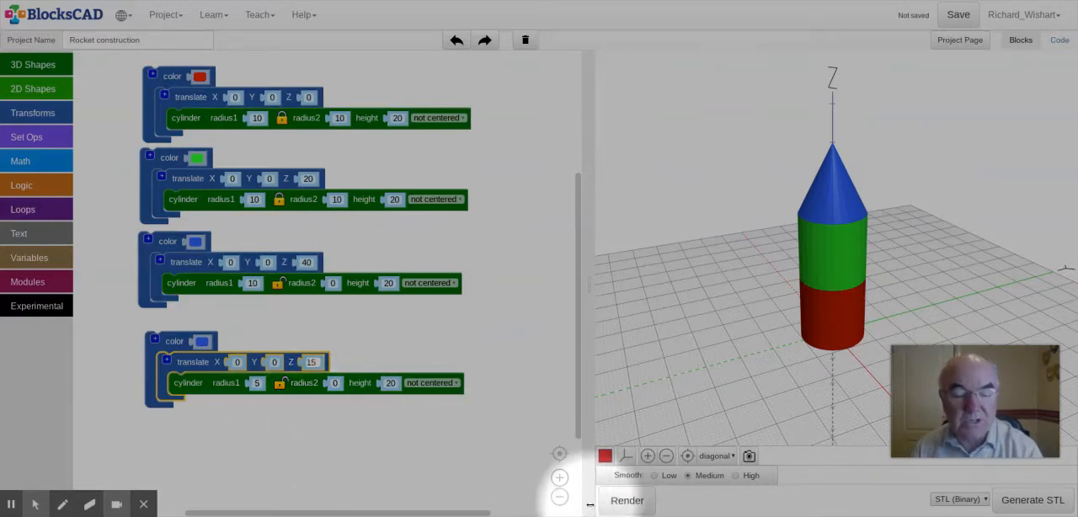
left_click(623, 501)
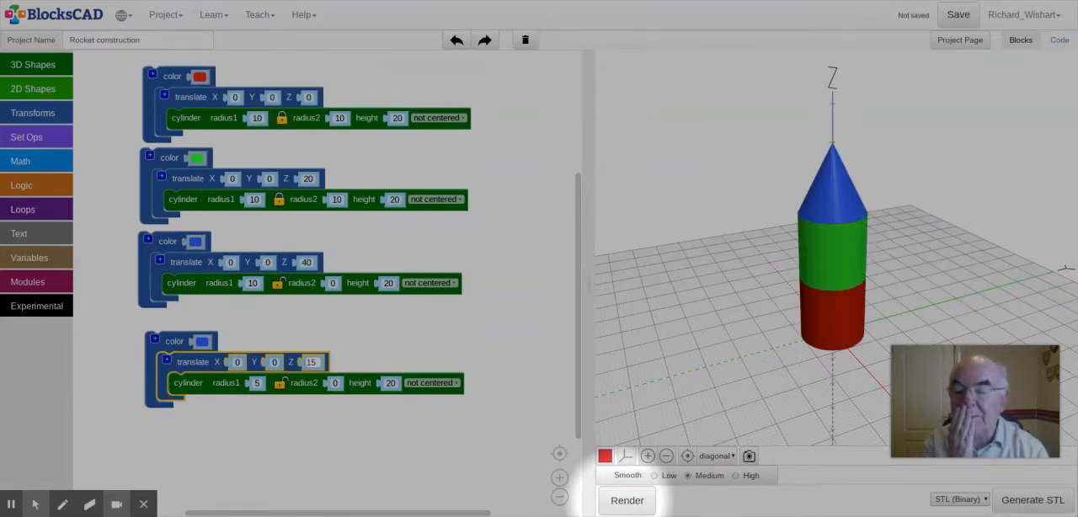
Step: Try a Y translation of 15 on the copied blue cone, render, and view its position beside the rocket
left_click(274, 360)
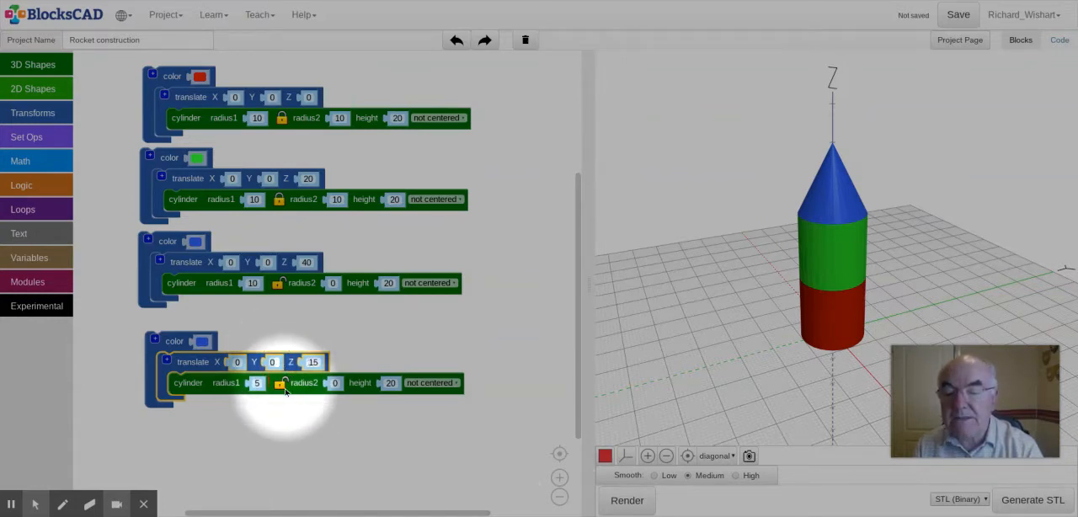
type("1")
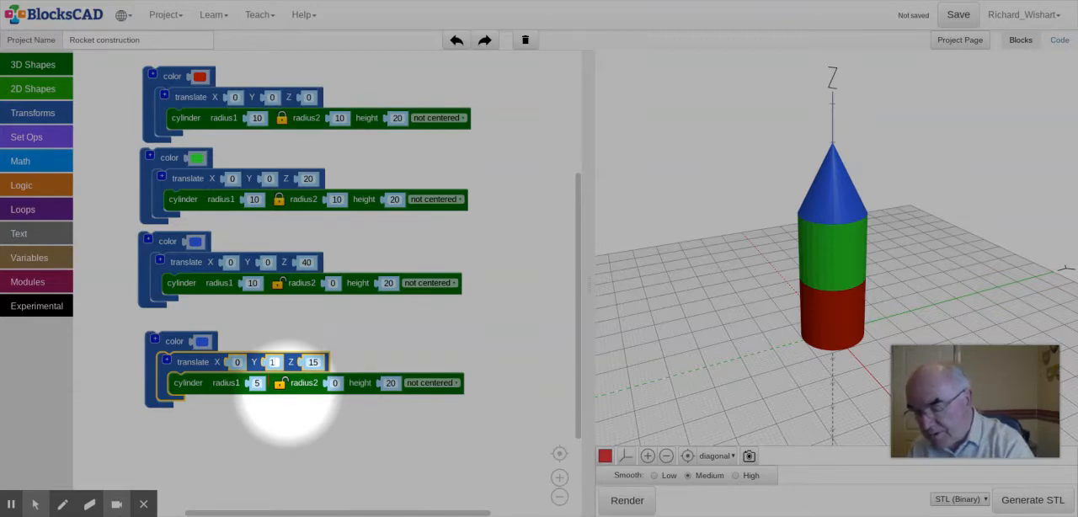
type("5")
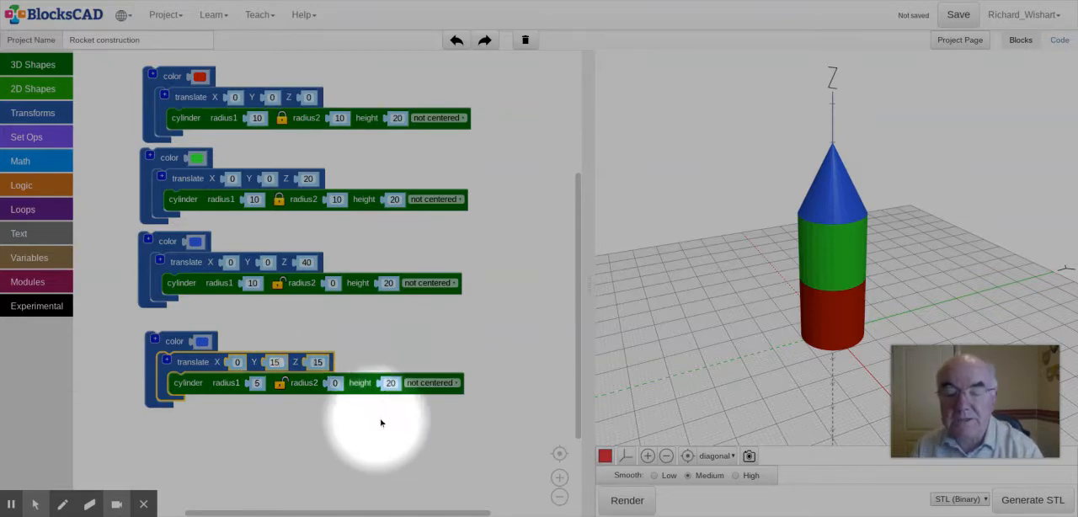
left_click(627, 499)
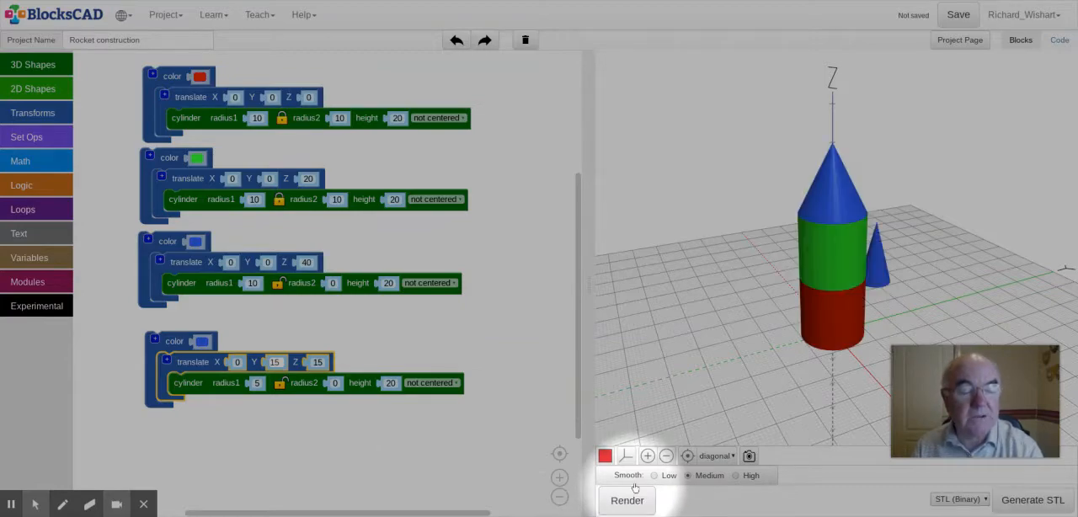
left_click_drag(726, 317, 596, 293)
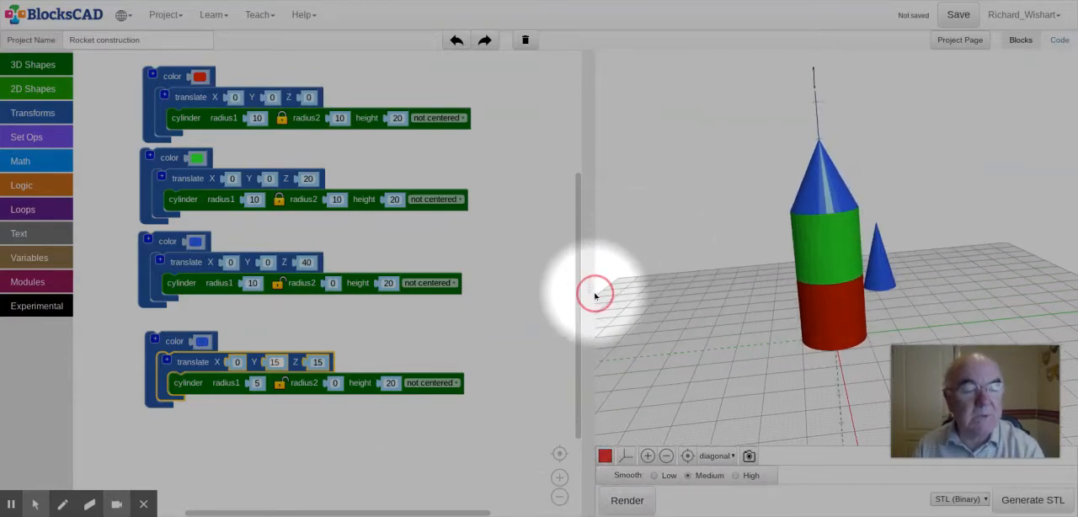
left_click_drag(754, 331, 693, 289)
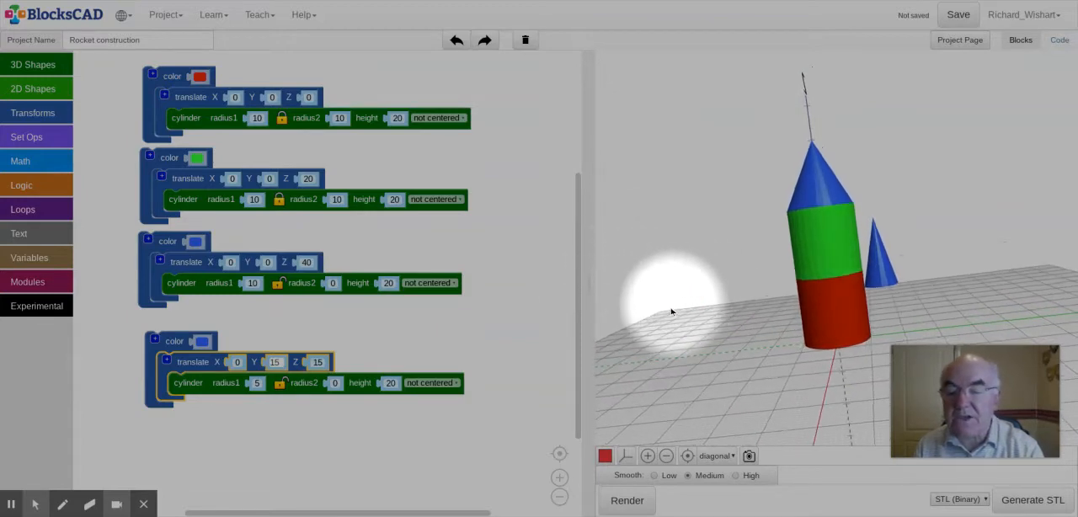
Step: Set the copied blue cone's Y translation back to 0 and render the model again
left_click(276, 362)
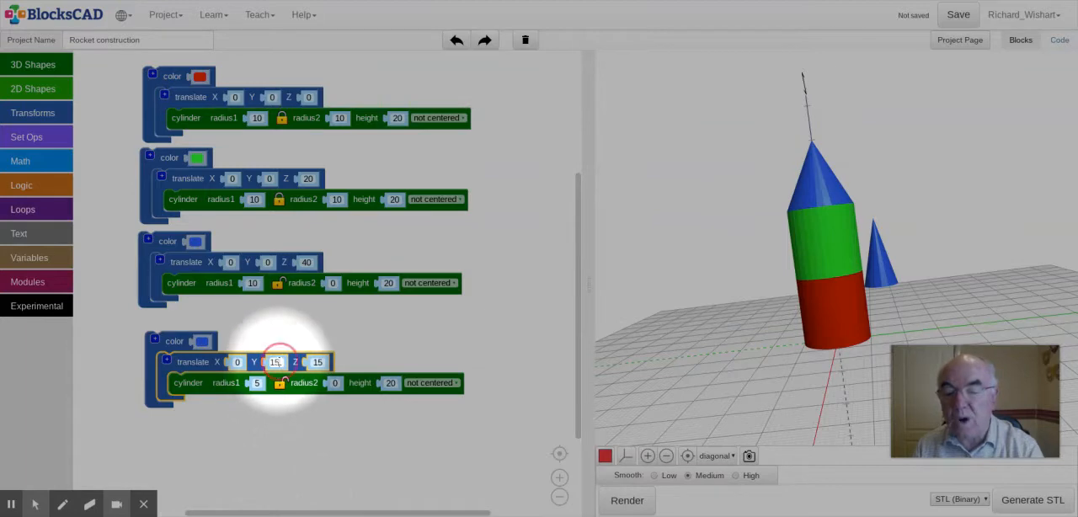
key("BackSpace")
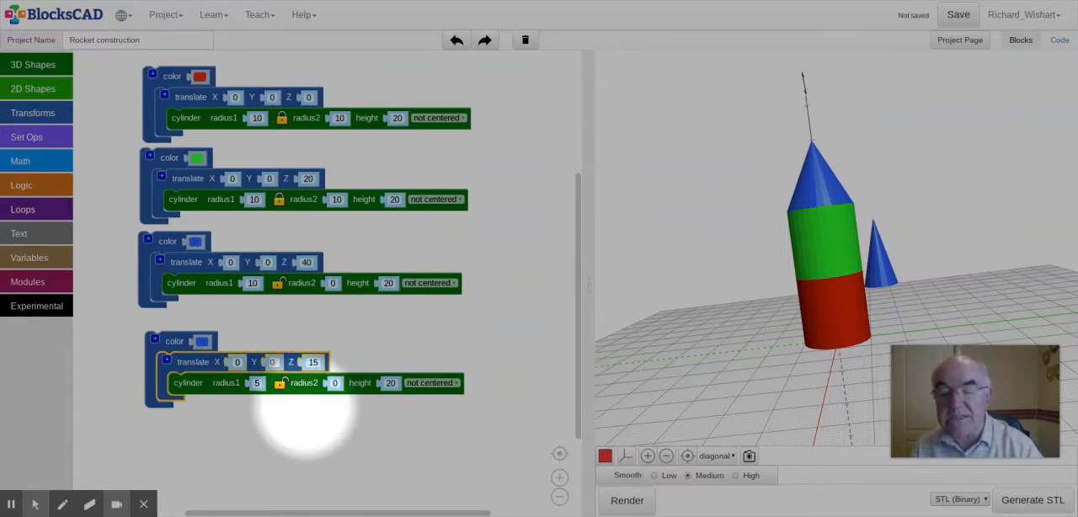
type("0")
left_click(317, 439)
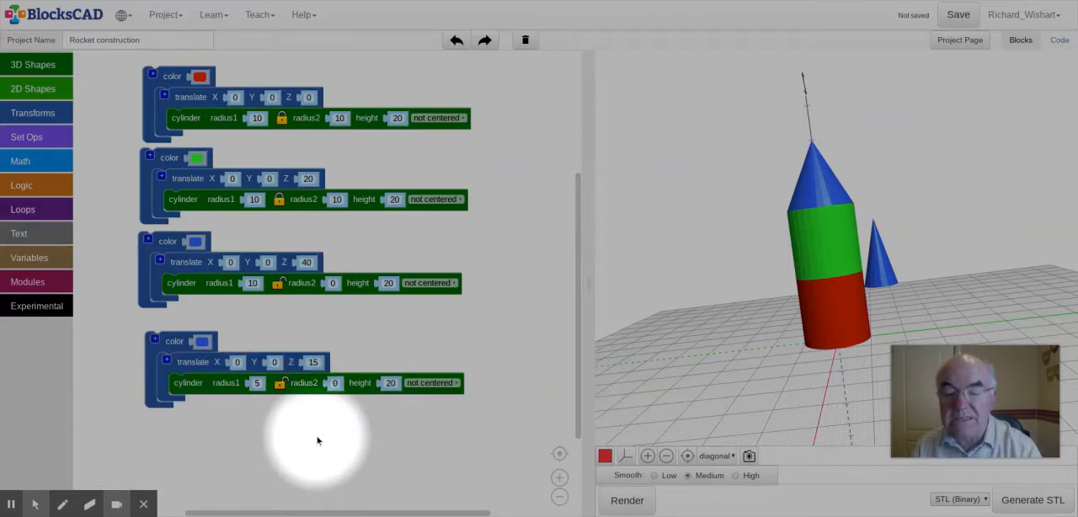
left_click(626, 503)
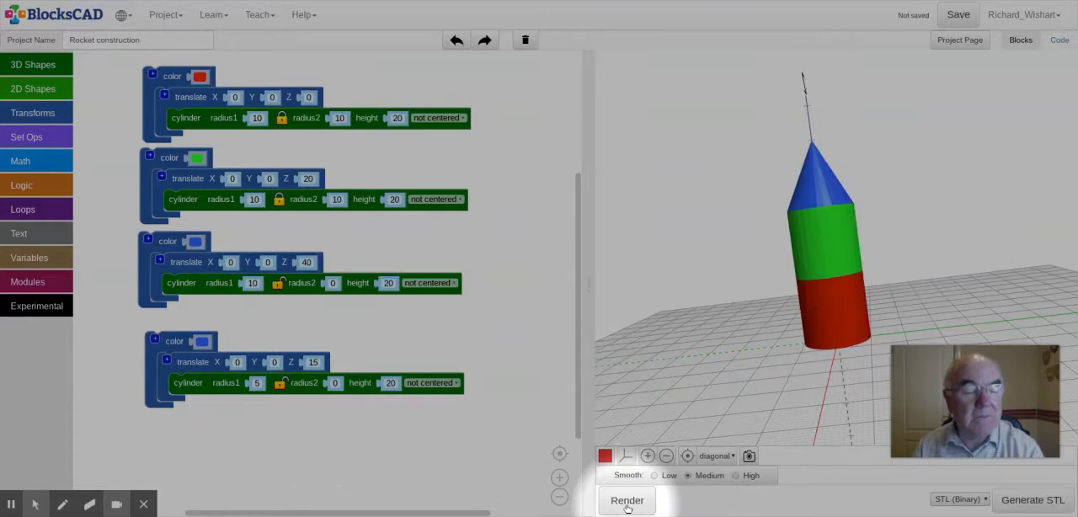
left_click_drag(791, 395, 752, 396)
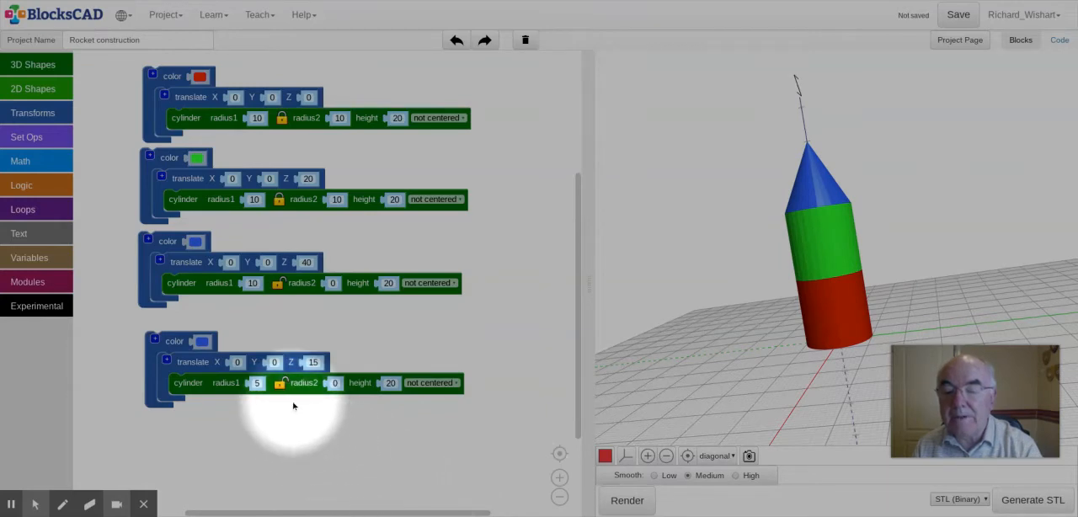
Step: Set the small blue cone's translation to Y 15 and Z 0, and render the model
left_click(271, 364)
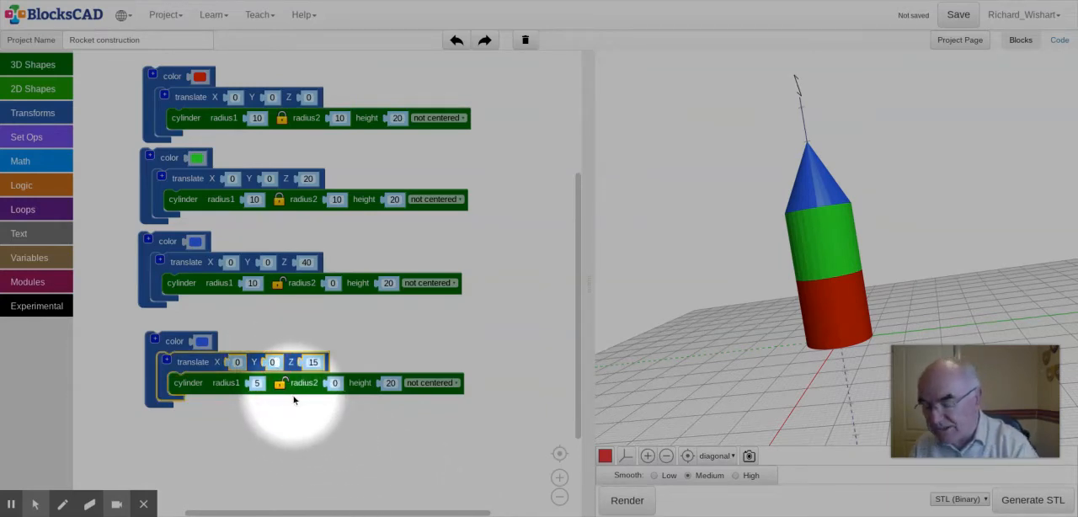
type("15")
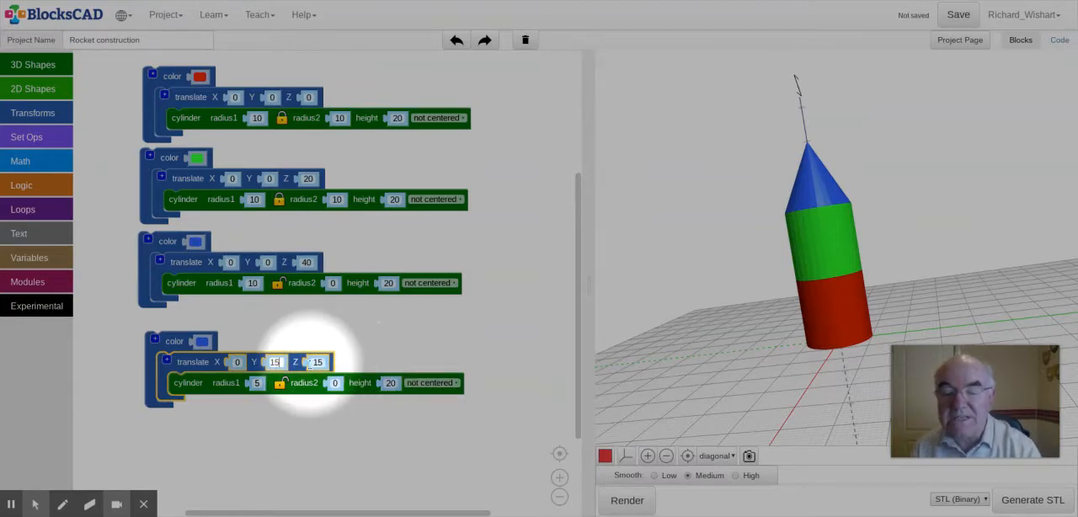
left_click(322, 361)
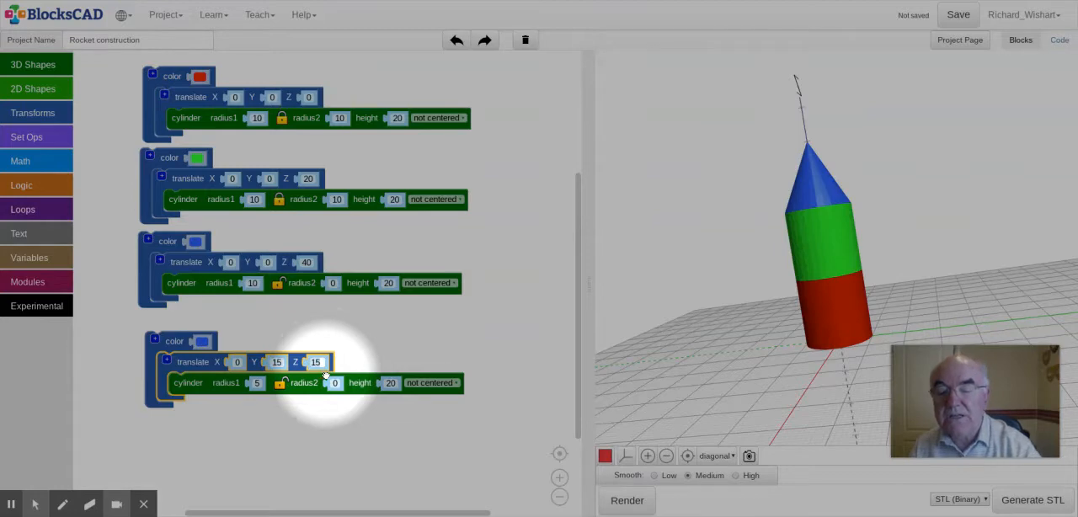
type("0")
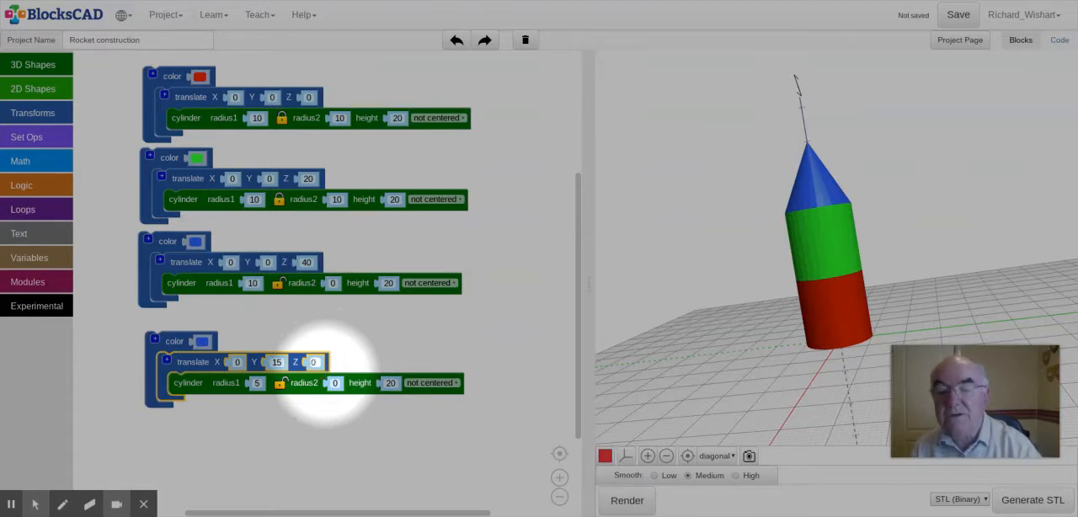
left_click(626, 501)
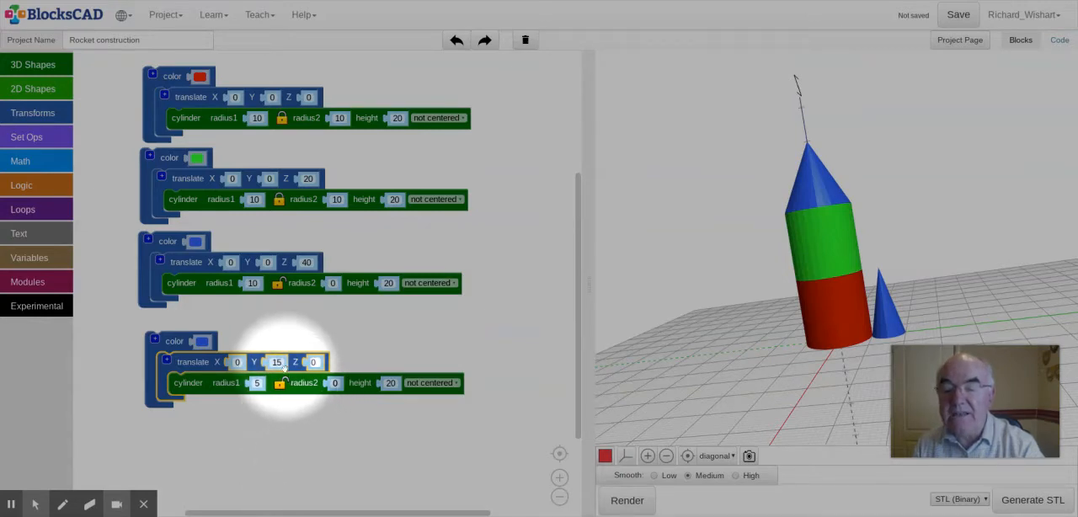
key("Return")
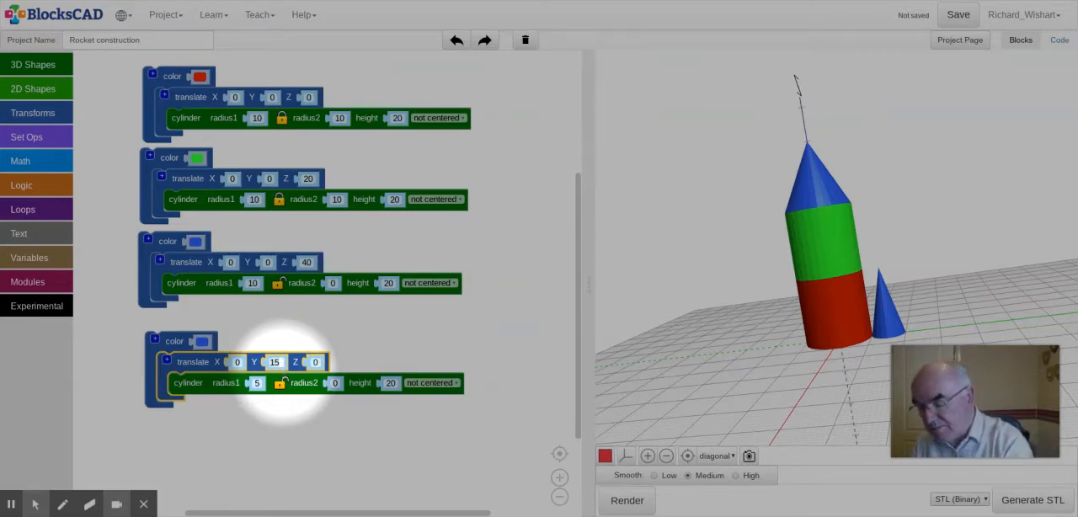
Step: Set the small blue cone's Y translation to 10, render, and view how it meets the rocket's base
left_click(275, 362)
type("10")
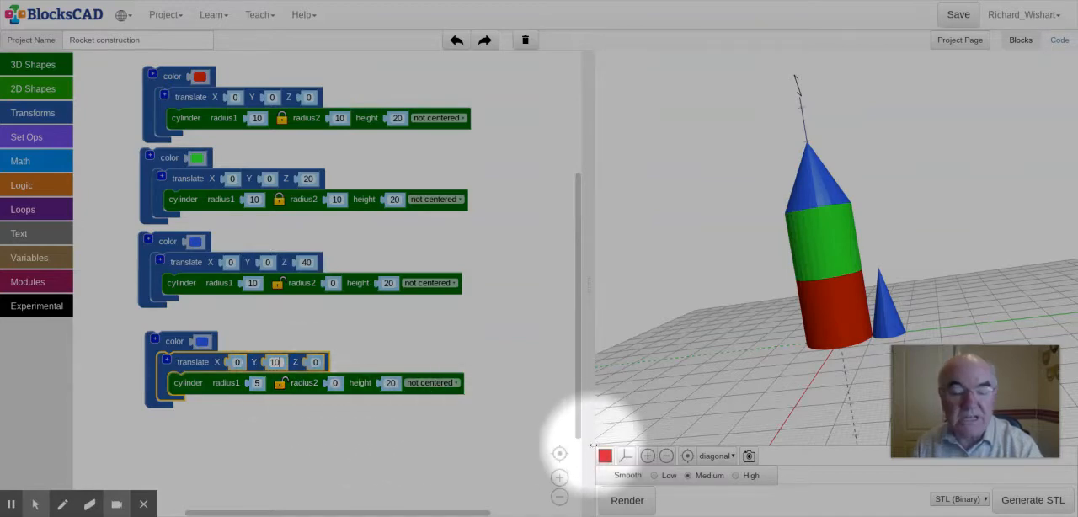
left_click(623, 500)
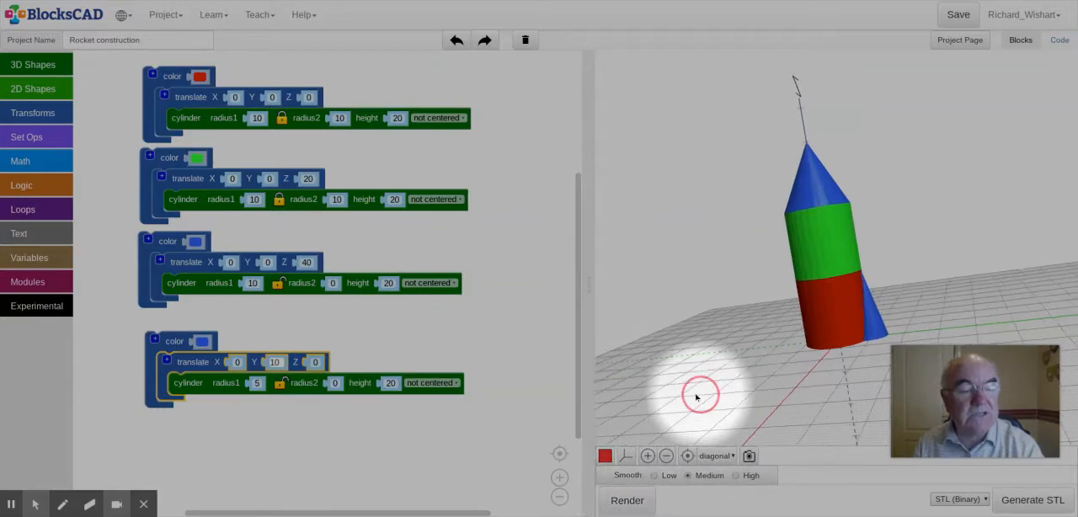
mouse_move(696, 398)
left_mouse_down()
mouse_move(608, 389)
mouse_move(581, 371)
mouse_move(654, 365)
mouse_move(740, 334)
mouse_move(740, 385)
mouse_move(676, 359)
mouse_move(694, 380)
left_mouse_up()
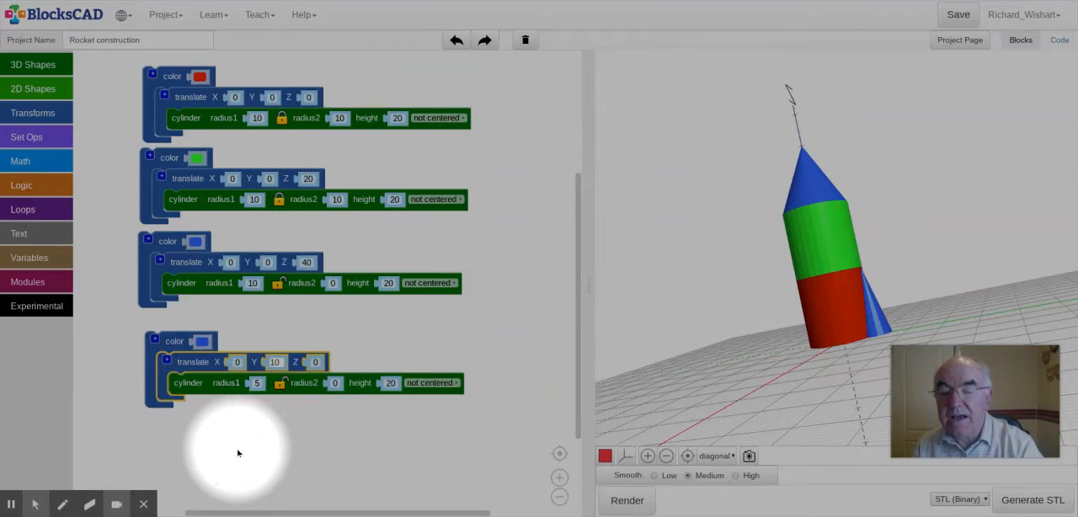
Step: Duplicate the small blue cone's block group three times to make four fin cones in total
left_click_drag(495, 340, 504, 175)
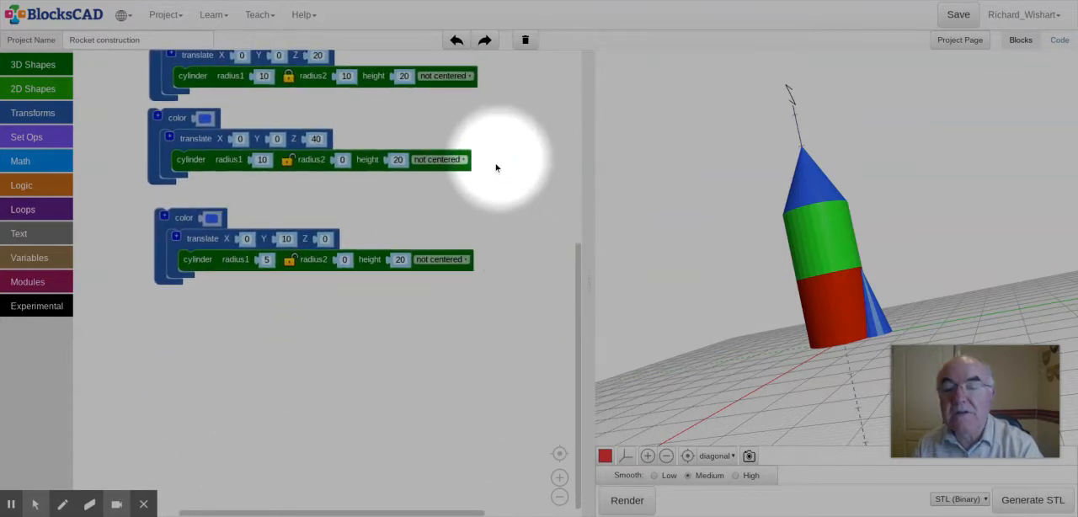
right_click(189, 222)
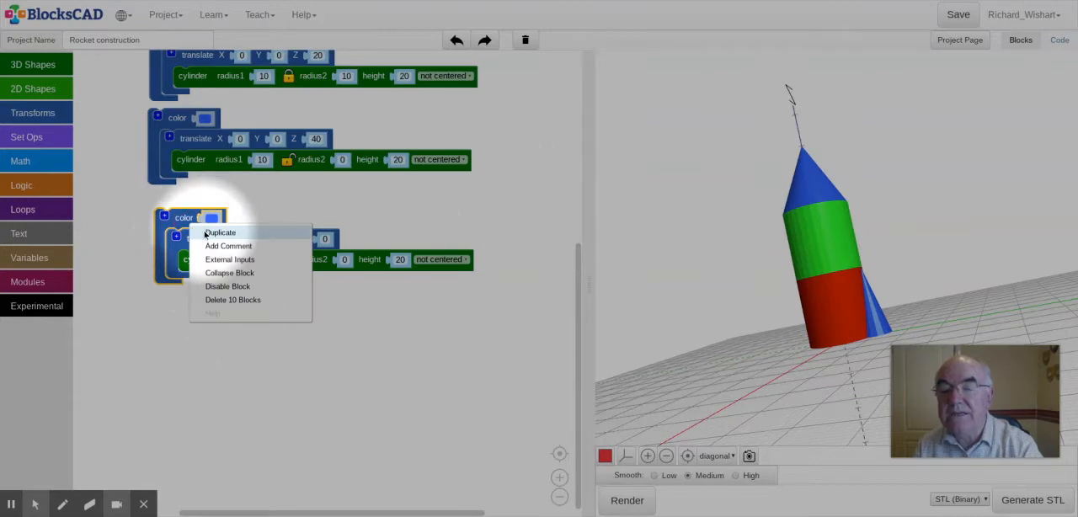
left_click(220, 232)
right_click(217, 286)
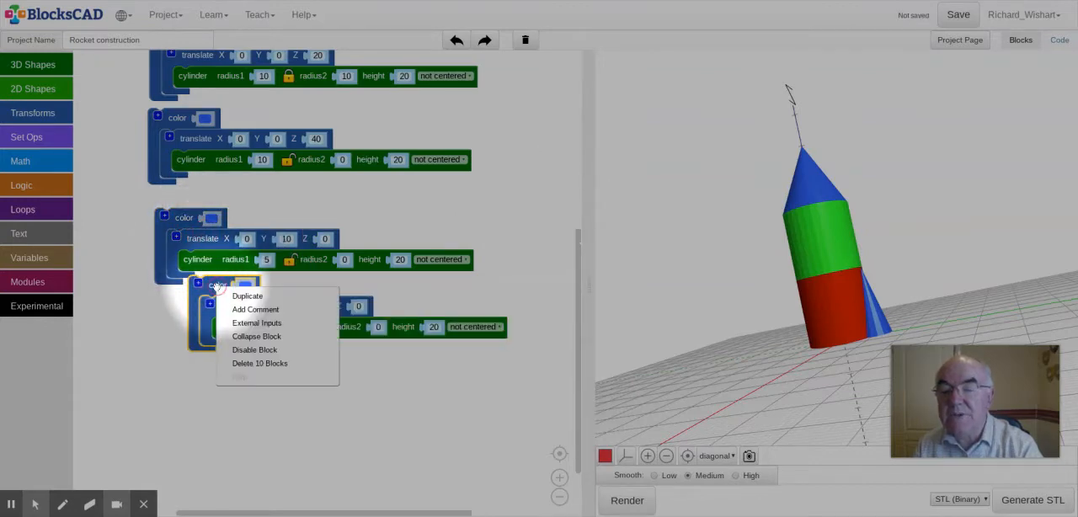
left_click(241, 296)
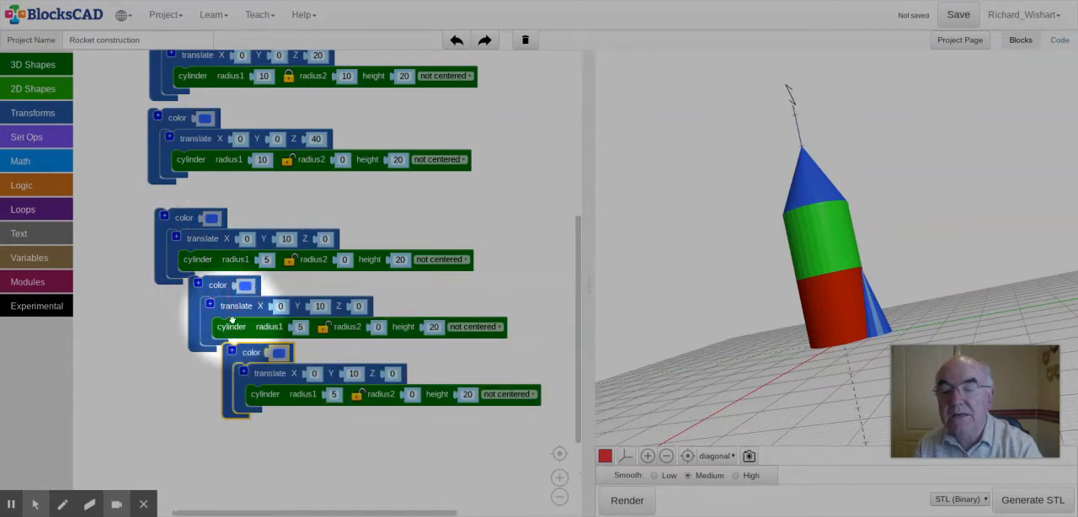
right_click(253, 358)
left_click(267, 362)
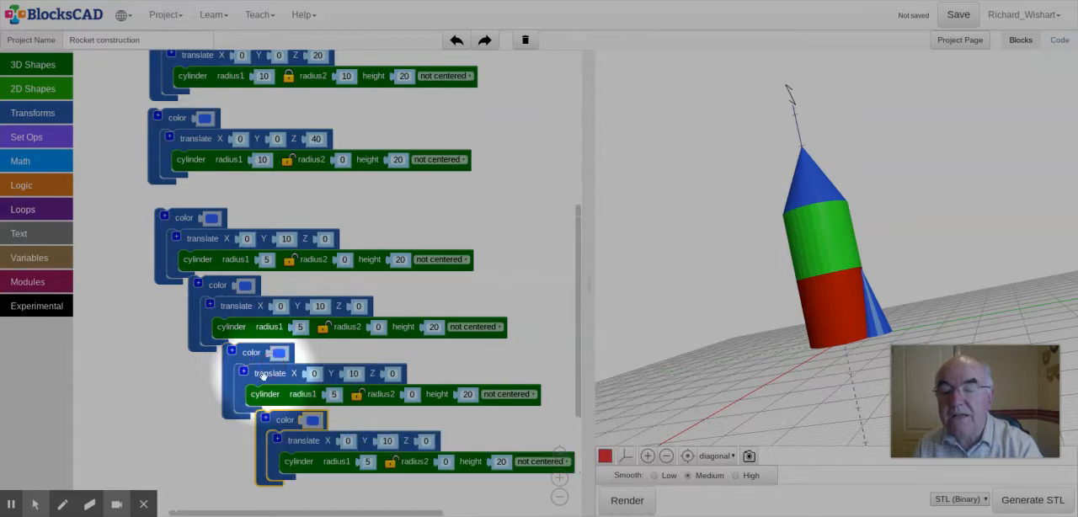
Step: Arrange the four small cone block groups in one aligned column beneath the nose cone's group
left_click_drag(281, 421, 247, 448)
left_click(278, 307)
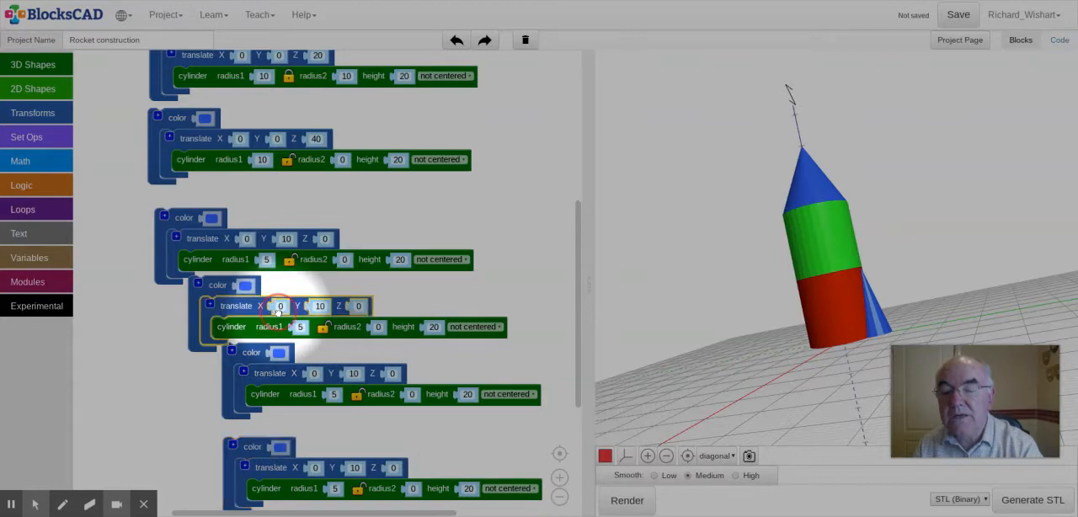
mouse_move(278, 313)
left_mouse_down()
mouse_move(311, 295)
mouse_move(275, 313)
left_mouse_up()
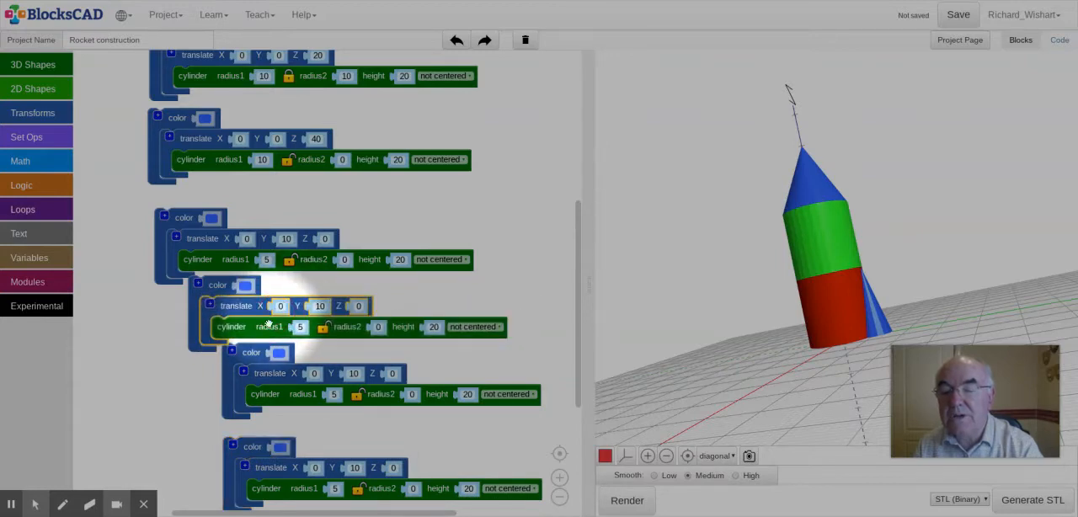
left_click_drag(252, 387, 250, 387)
left_click_drag(250, 353, 206, 364)
left_click(240, 446)
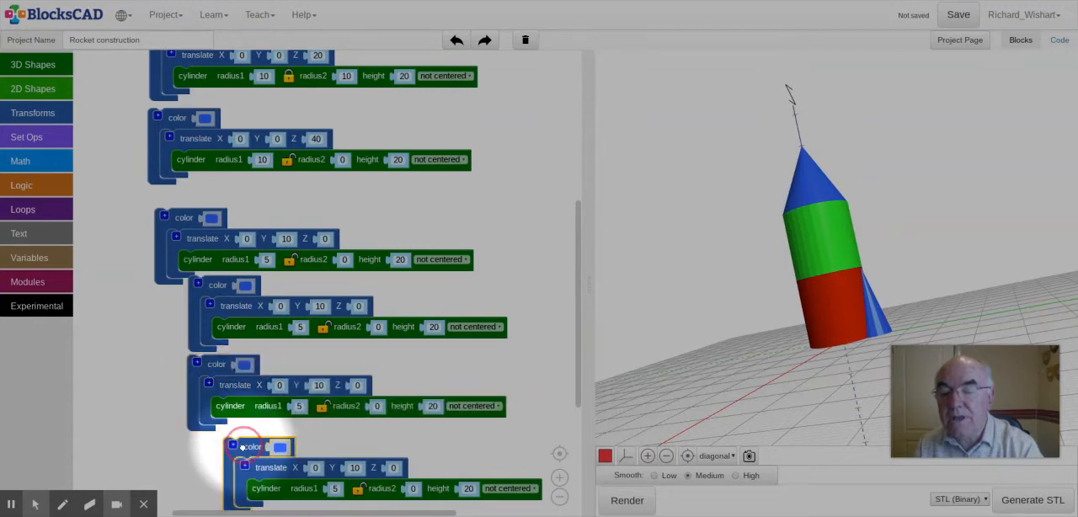
left_click_drag(241, 447, 203, 444)
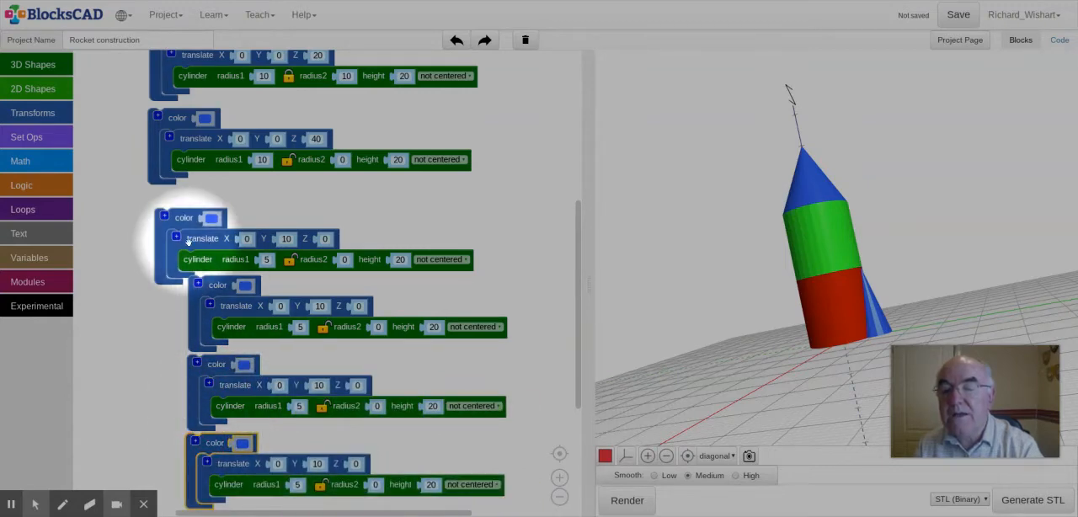
left_click_drag(185, 225, 217, 214)
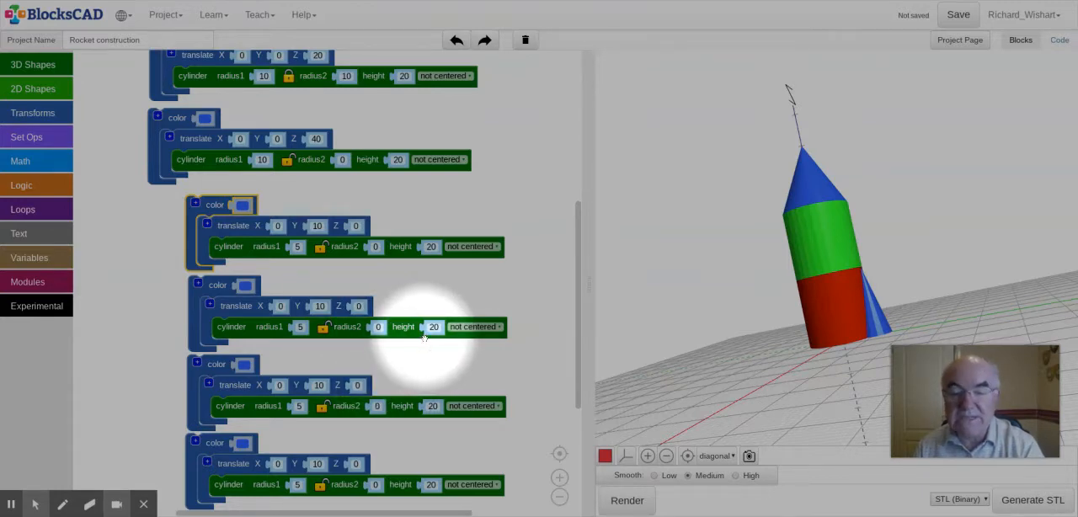
Step: Set the second small cone's translation to X 10 and Y 0
left_click(281, 306)
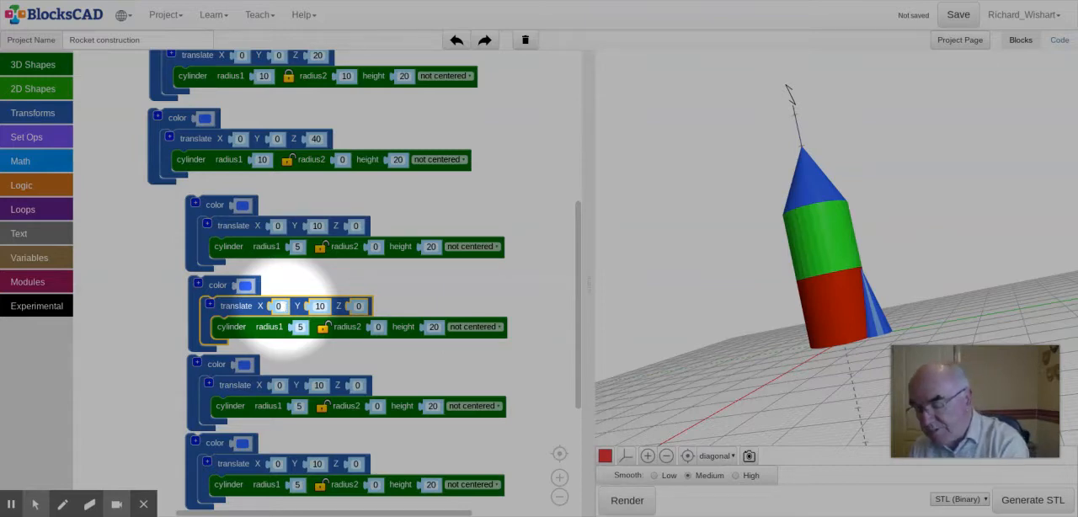
type("10")
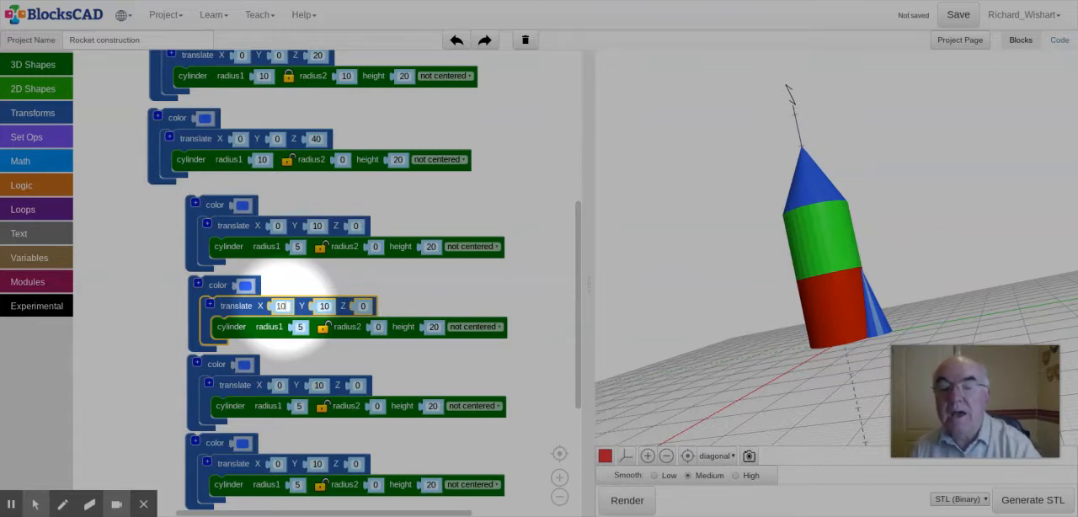
left_click(324, 306)
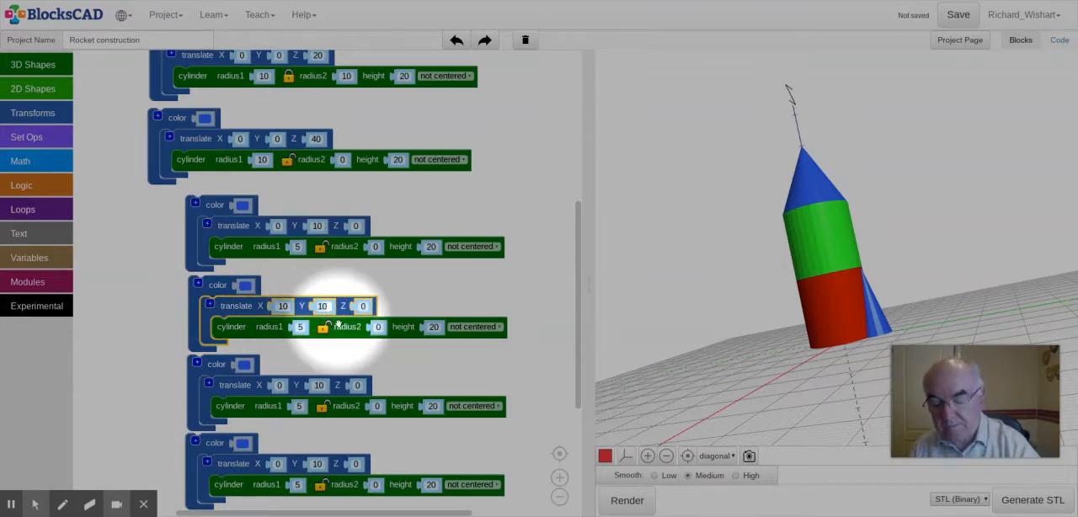
type("0")
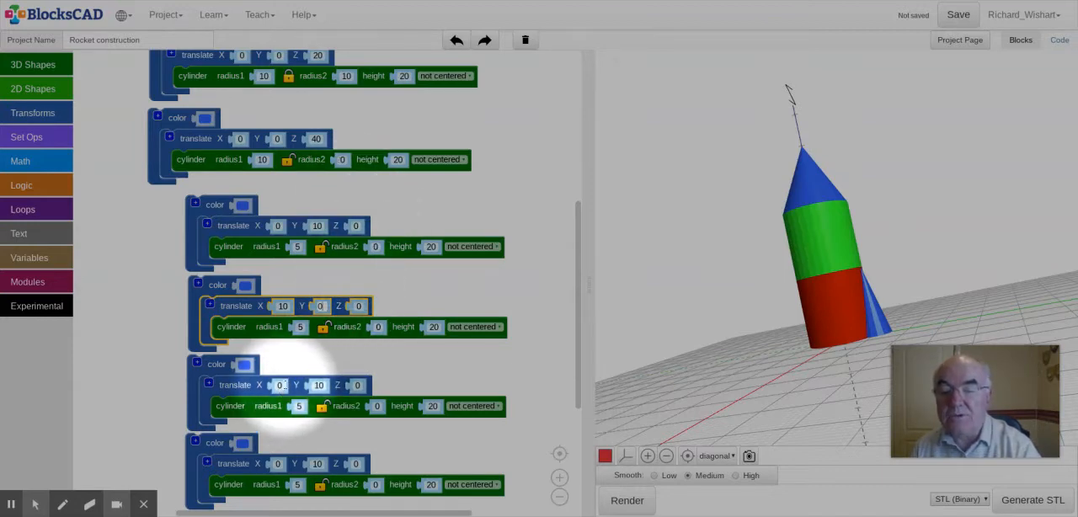
Step: Set the third small cone's Y translation to -10, keeping its X at 0
left_click(281, 385)
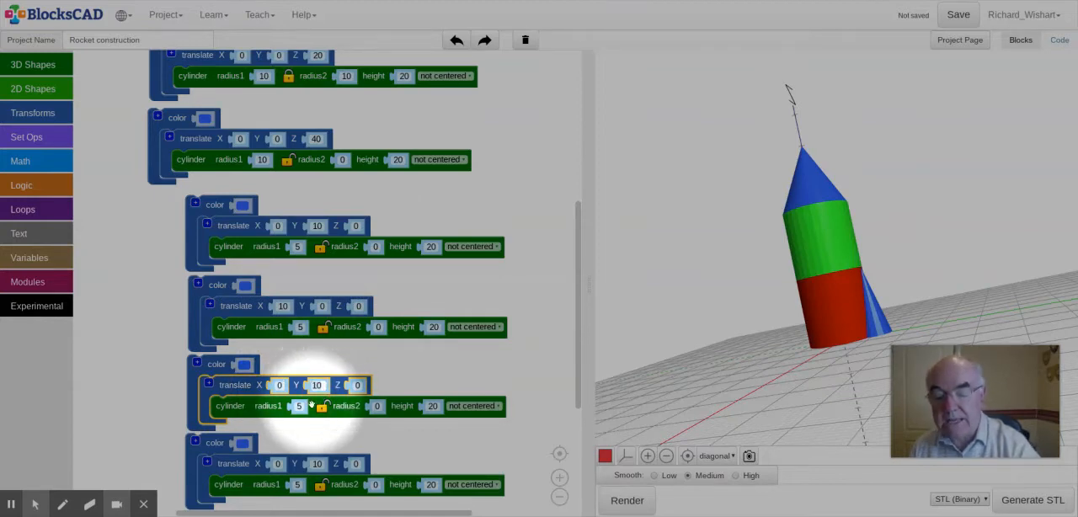
left_click(317, 385)
type("-10")
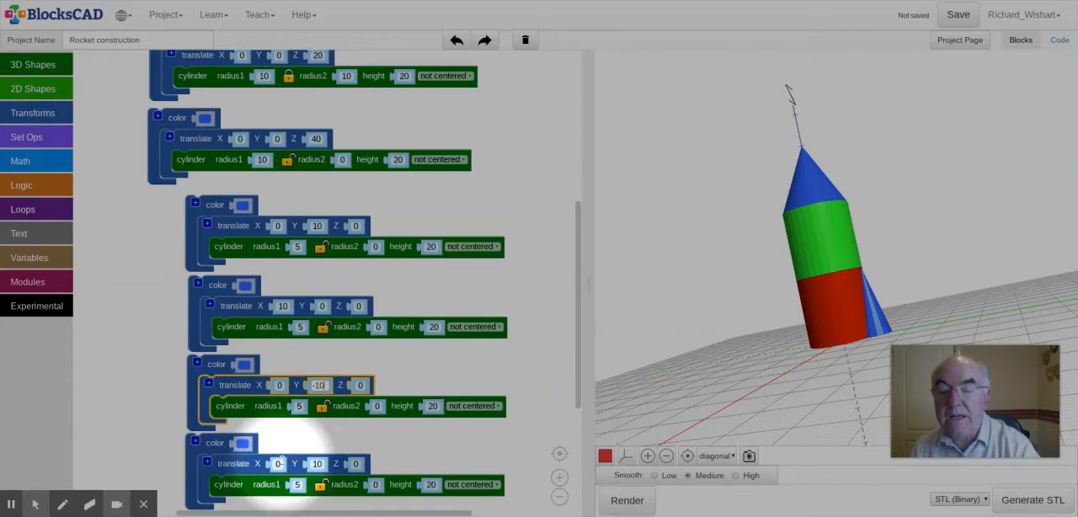
Step: Set the fourth small cone's translation to X -10 and Y 0, and render the rocket with all its fins
left_click(278, 463)
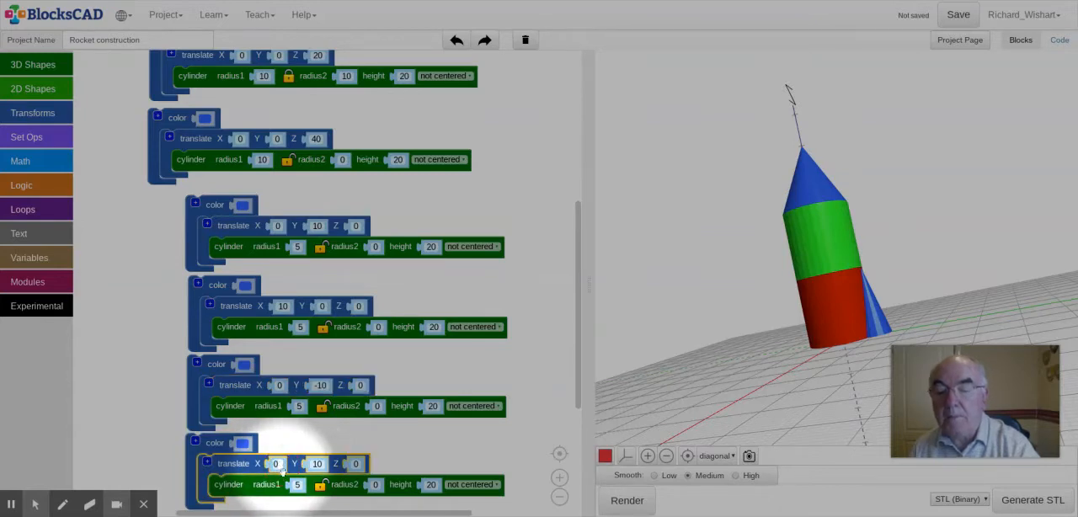
type("-10")
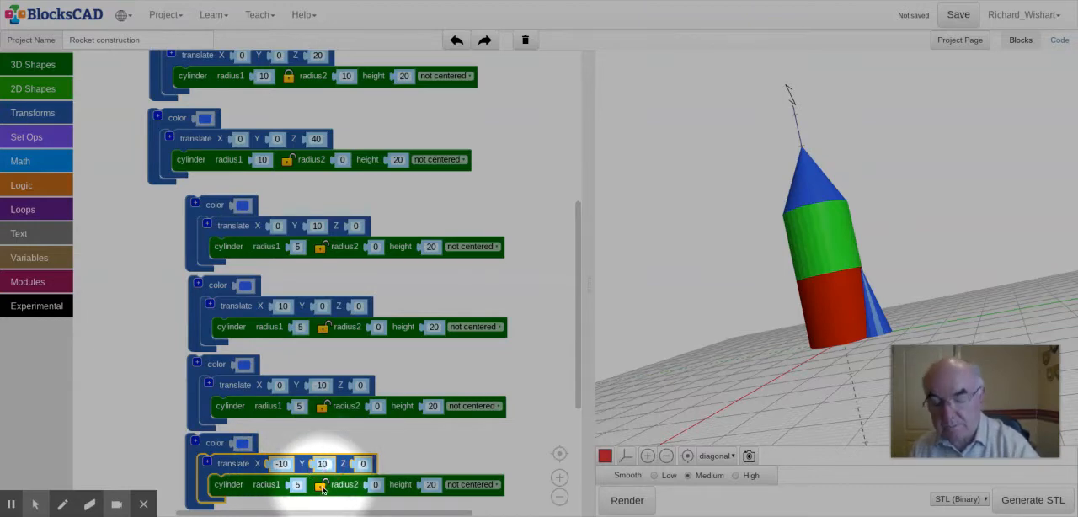
left_click(322, 463)
type("0")
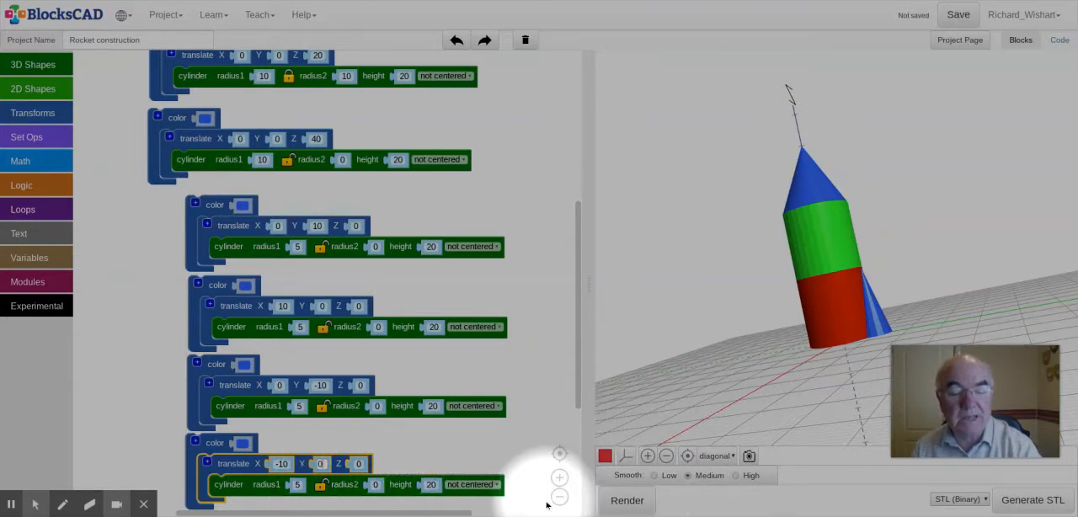
left_click(627, 501)
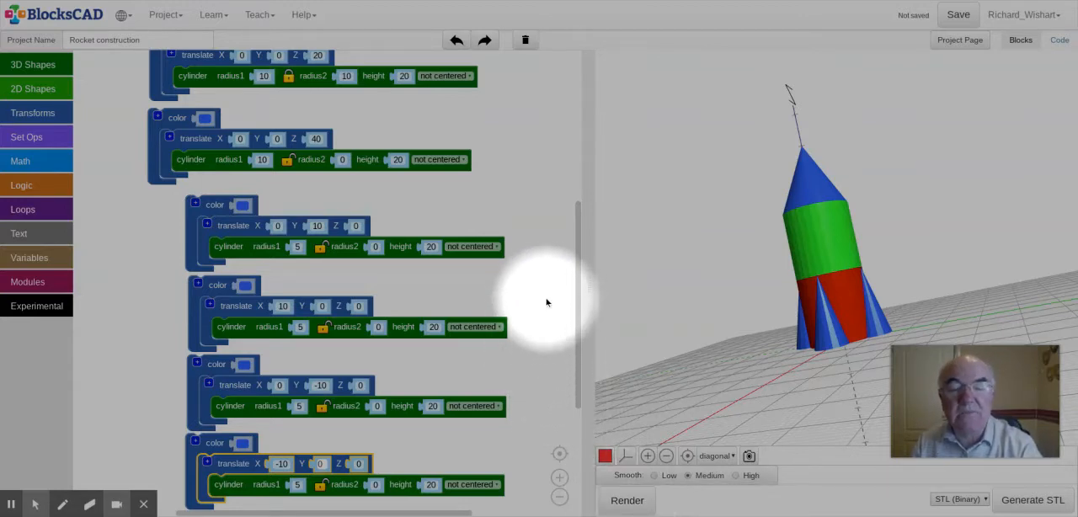
Step: Reorder the body block groups to match the rocket, with the nose cone first, green cylinder second and red cylinder third
scroll(546, 300, "up", 1)
scroll(545, 300, "down", 1)
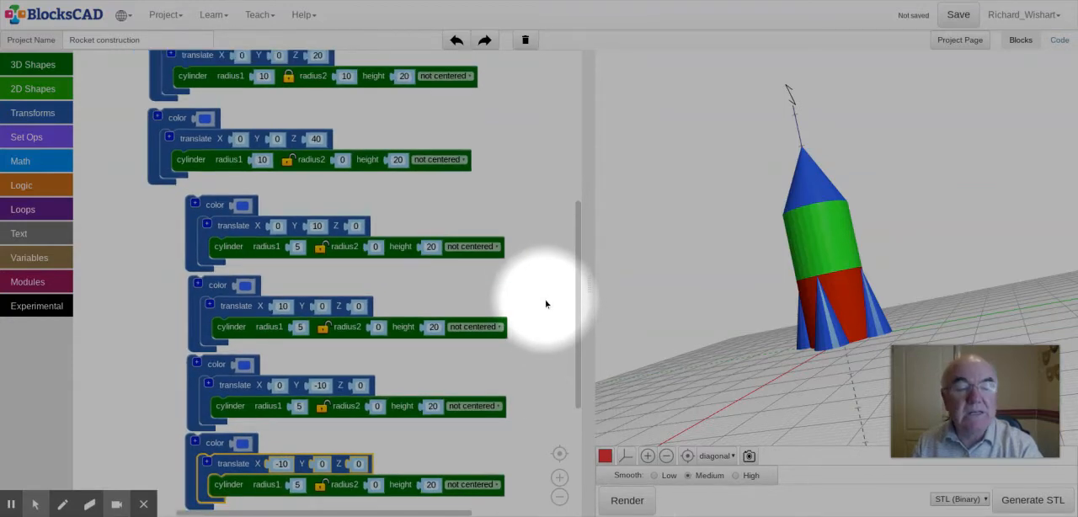
scroll(545, 304, "down", 1)
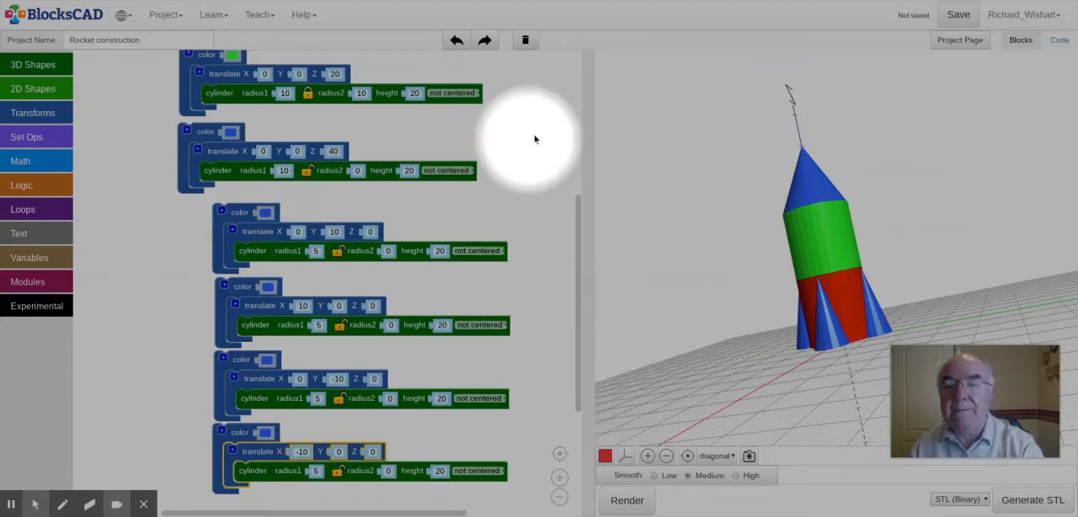
scroll(549, 160, "up", 1)
scroll(548, 158, "down", 1)
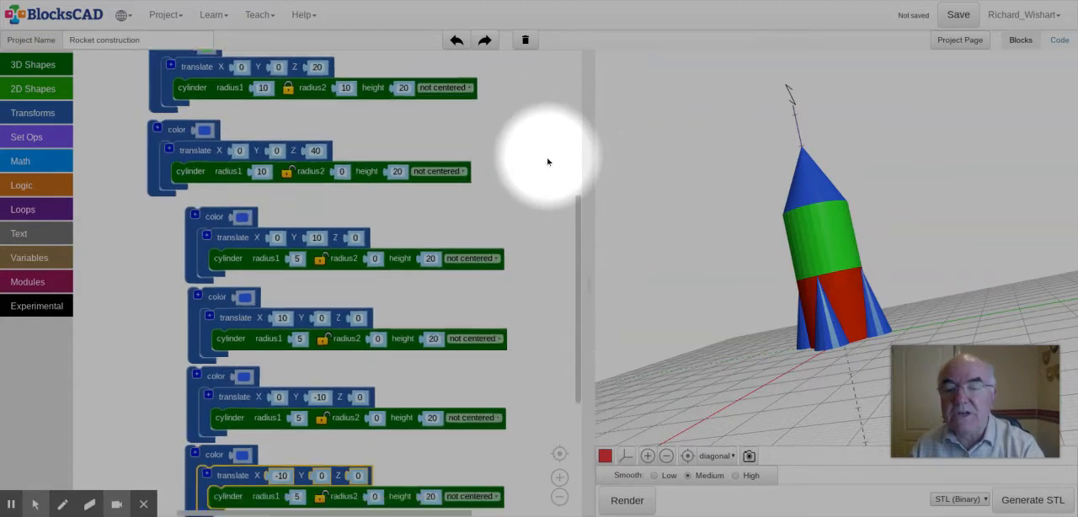
left_click_drag(547, 145, 540, 277)
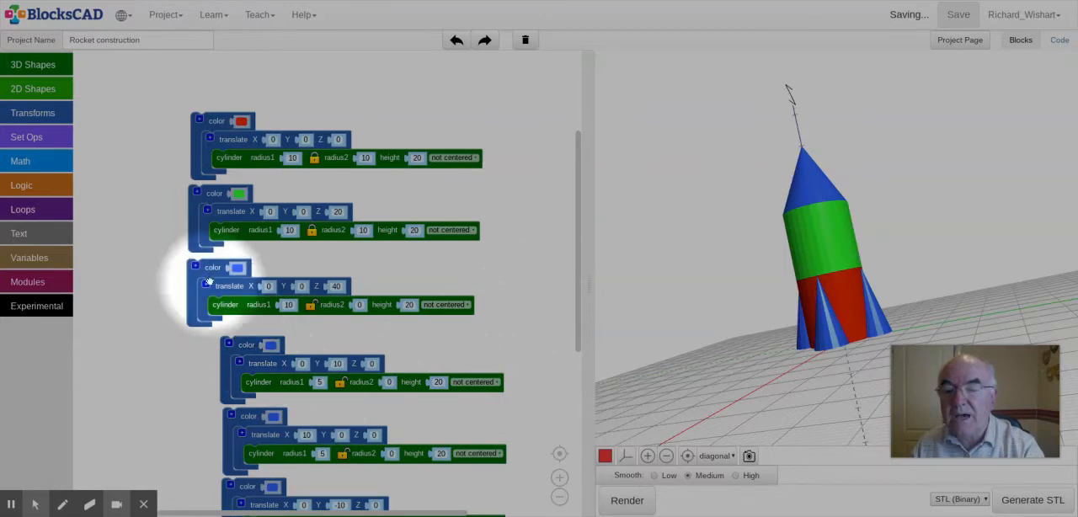
left_click_drag(215, 263, 209, 58)
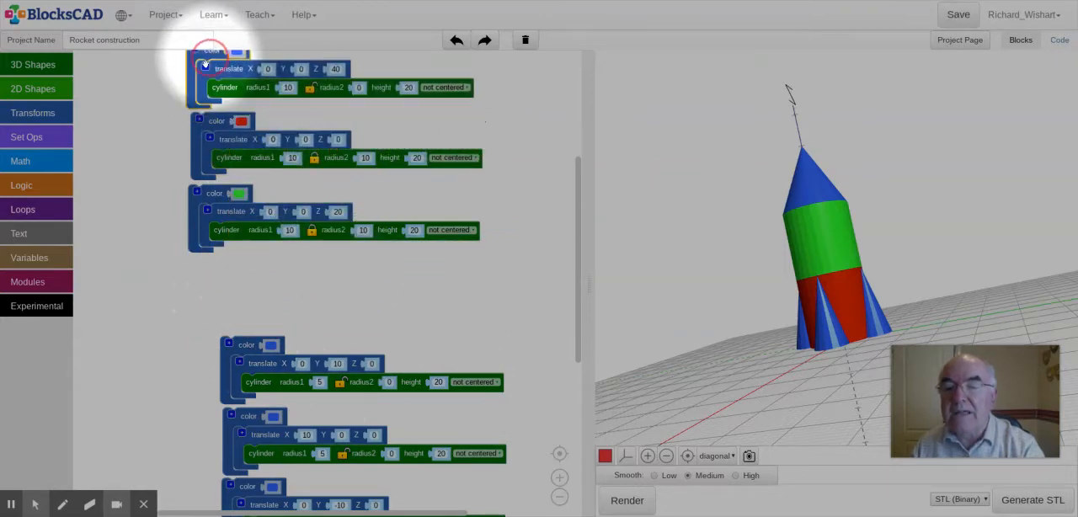
left_click_drag(210, 123, 199, 271)
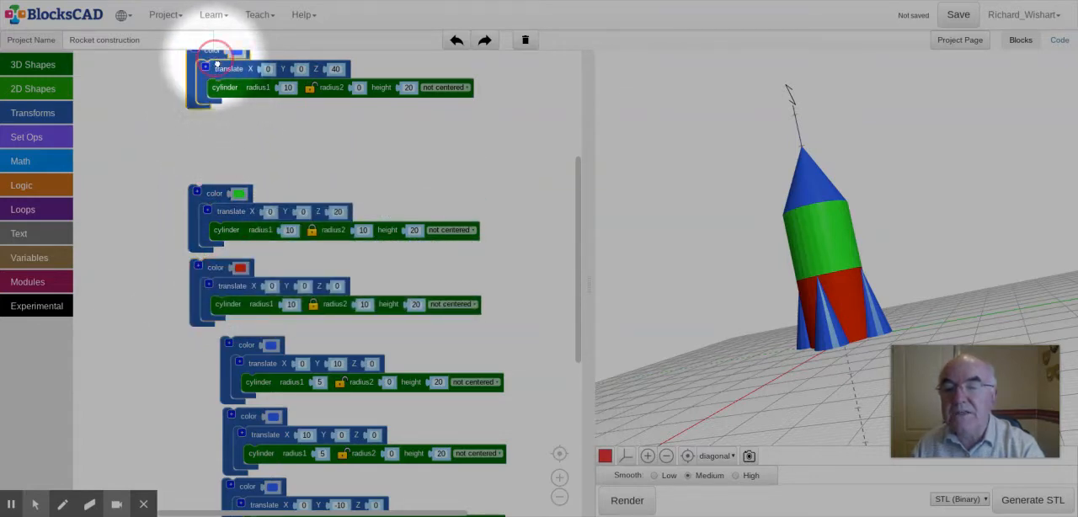
Step: Move the nose cone's block group just above the green cylinder's group, then set its radius2 to 5 and render
left_click_drag(212, 56, 215, 119)
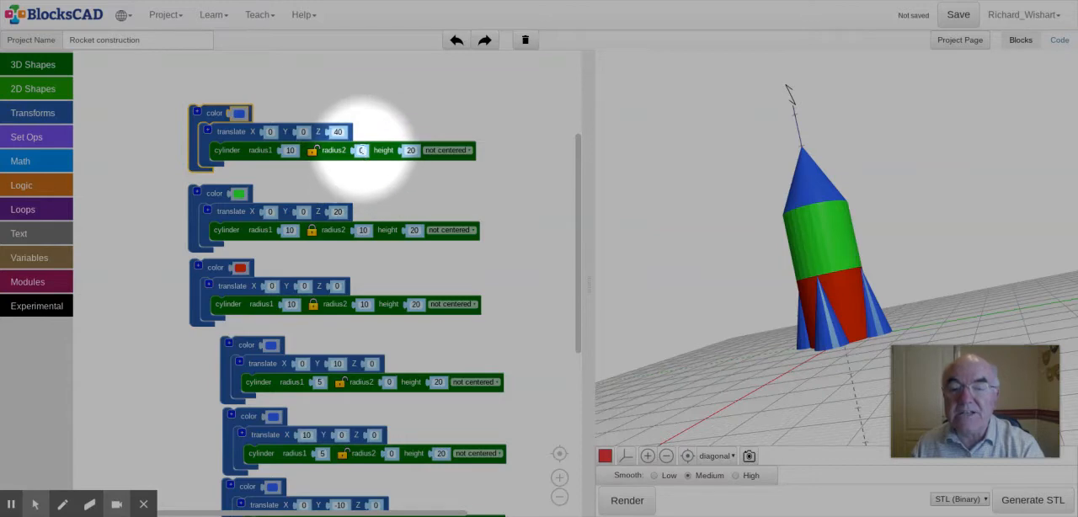
left_click(360, 150)
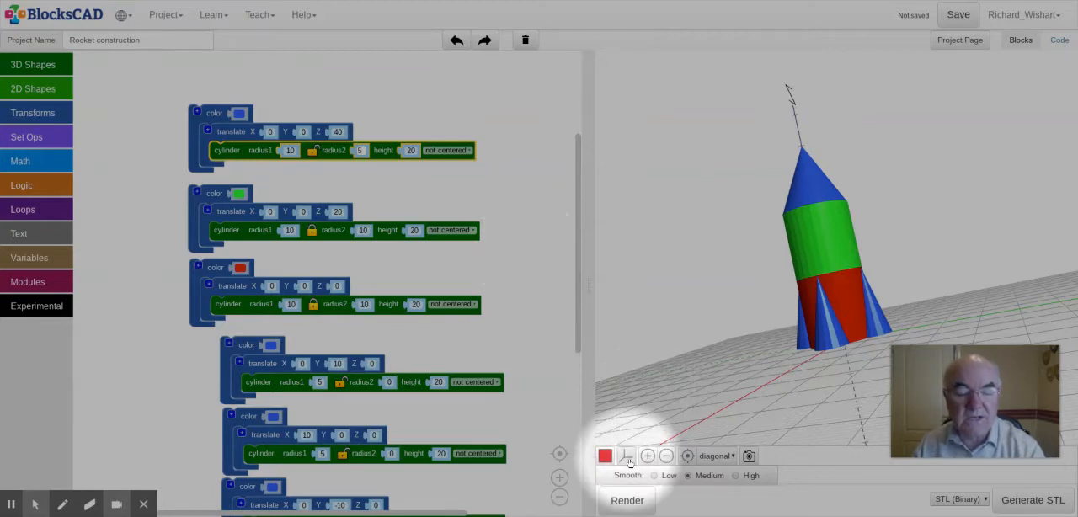
left_click(631, 501)
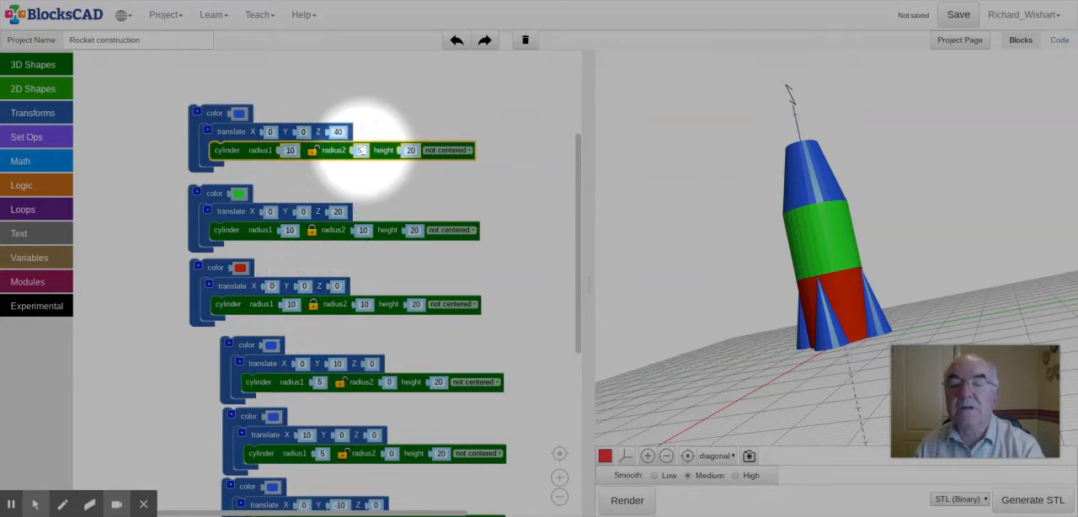
Step: Set radius2 of the blue cone above the green cylinder to 7
left_click(360, 151)
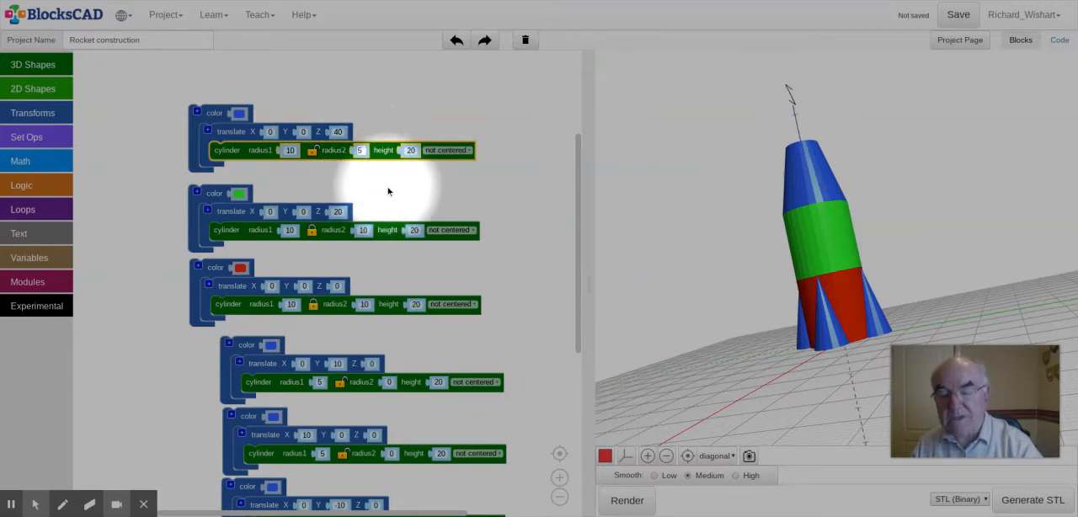
type("7")
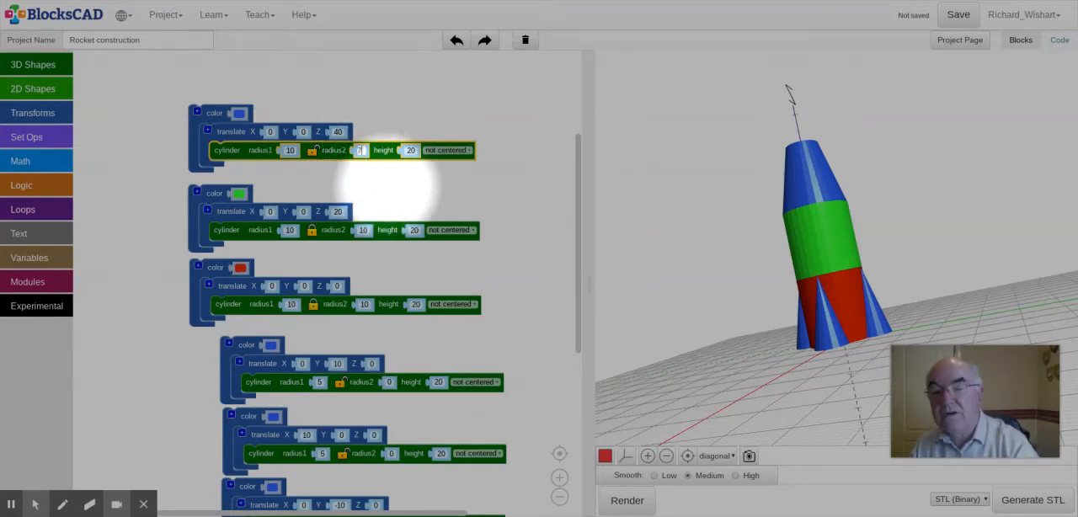
left_click(518, 204)
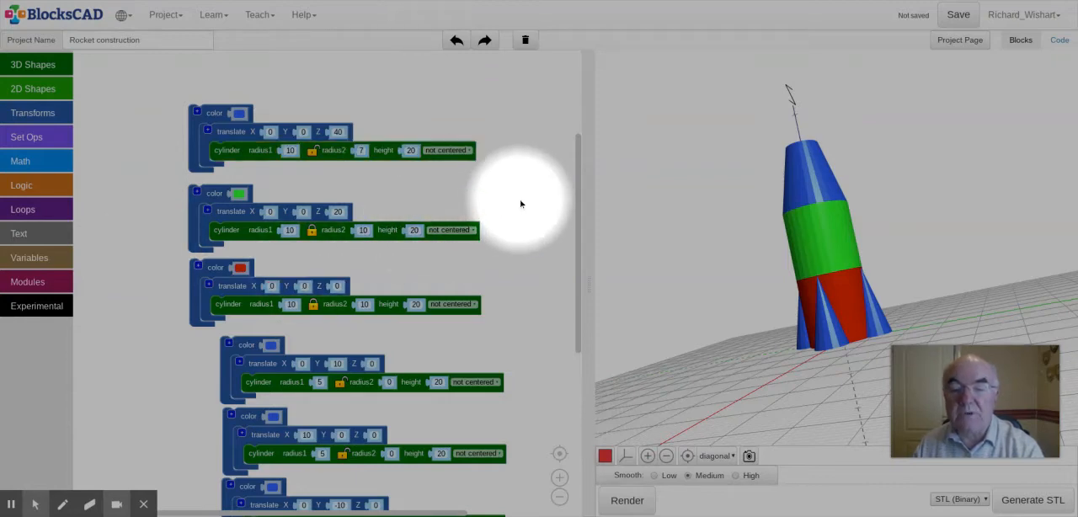
Step: Duplicate the tapered blue section's block group and place the copy directly above the original
scroll(519, 205, "up", 2)
scroll(518, 205, "down", 1)
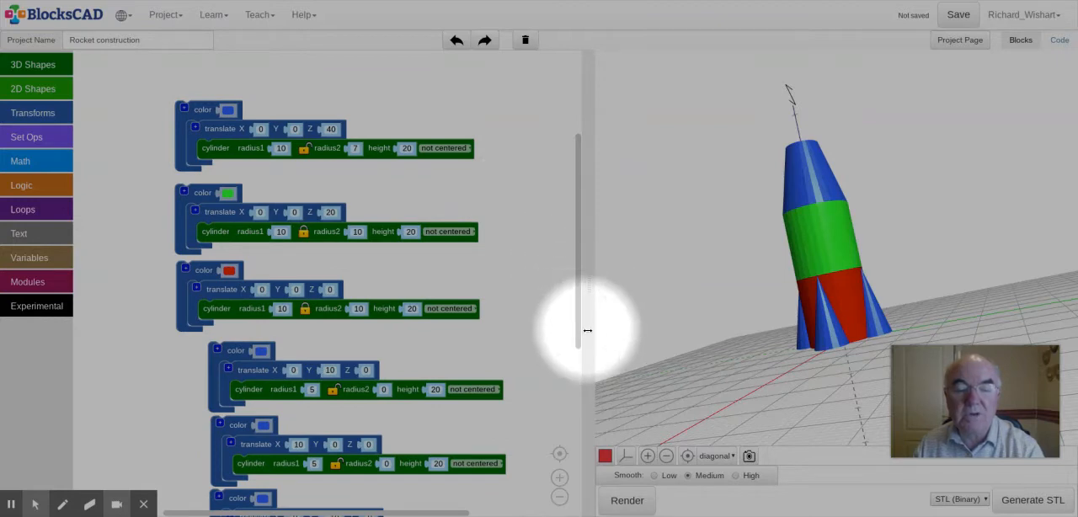
left_click_drag(580, 339, 578, 225)
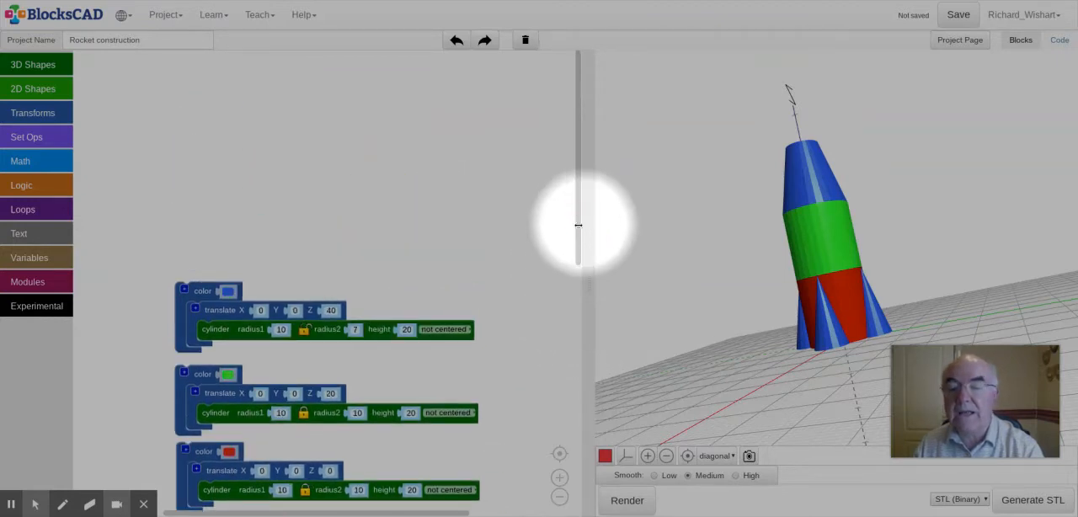
right_click(204, 293)
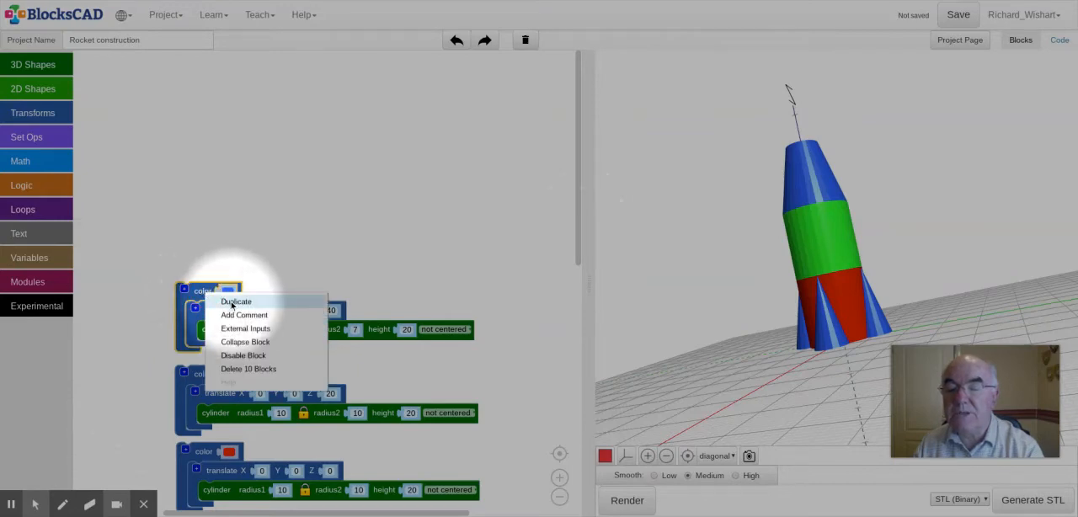
left_click(230, 304)
left_click_drag(230, 304, 200, 197)
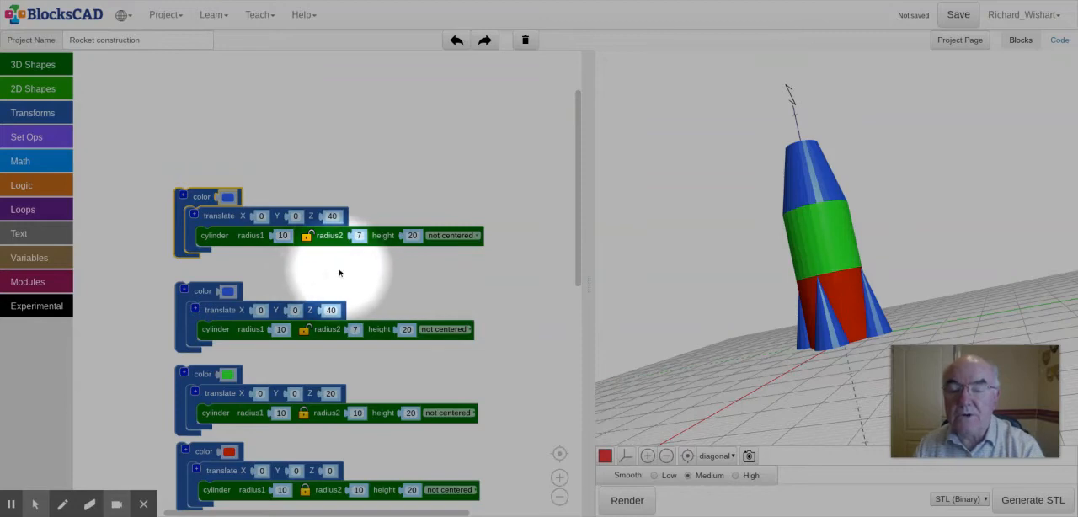
Step: Set the copied blue section's radius1 to 7 and its Z translation to 60
left_click(282, 240)
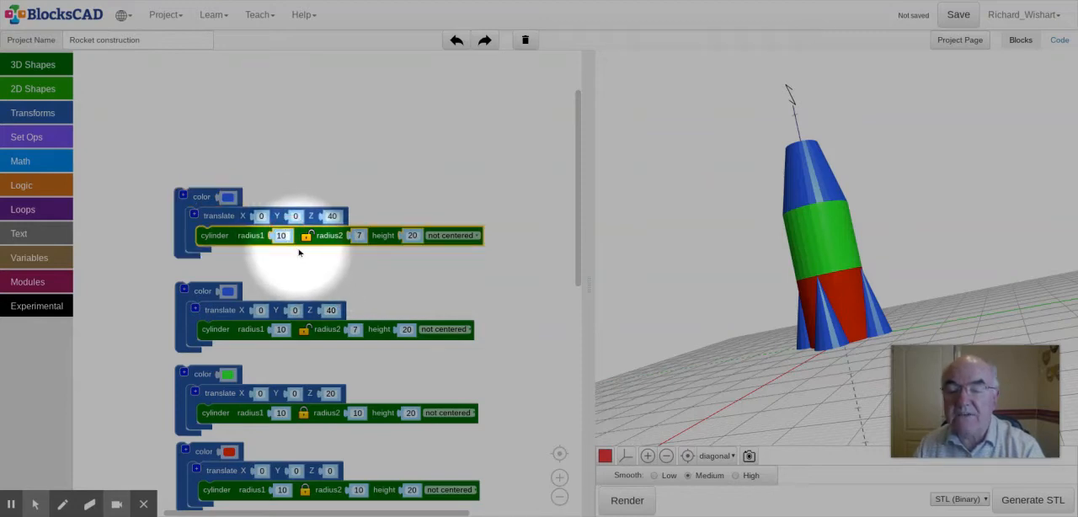
left_click(281, 235)
type("7")
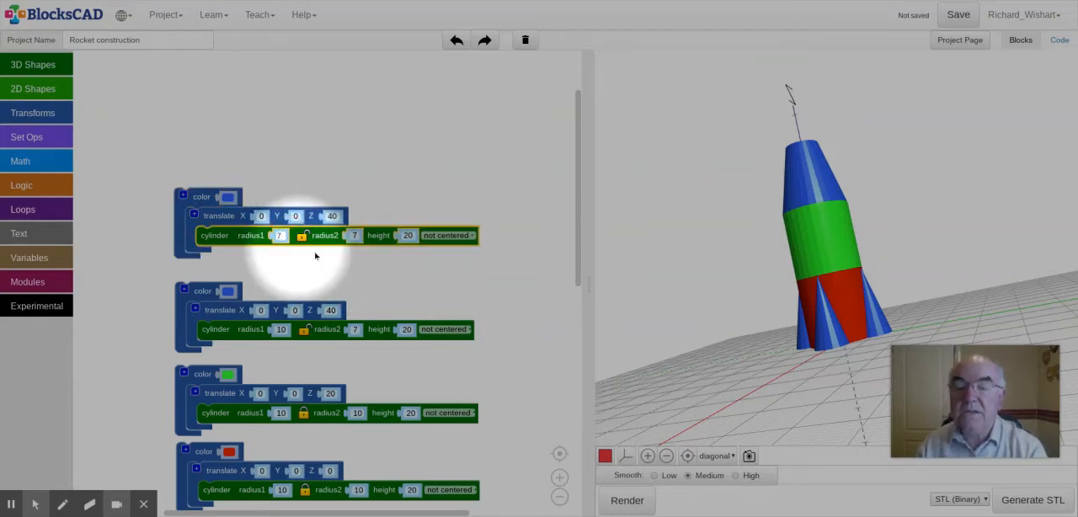
key("Return")
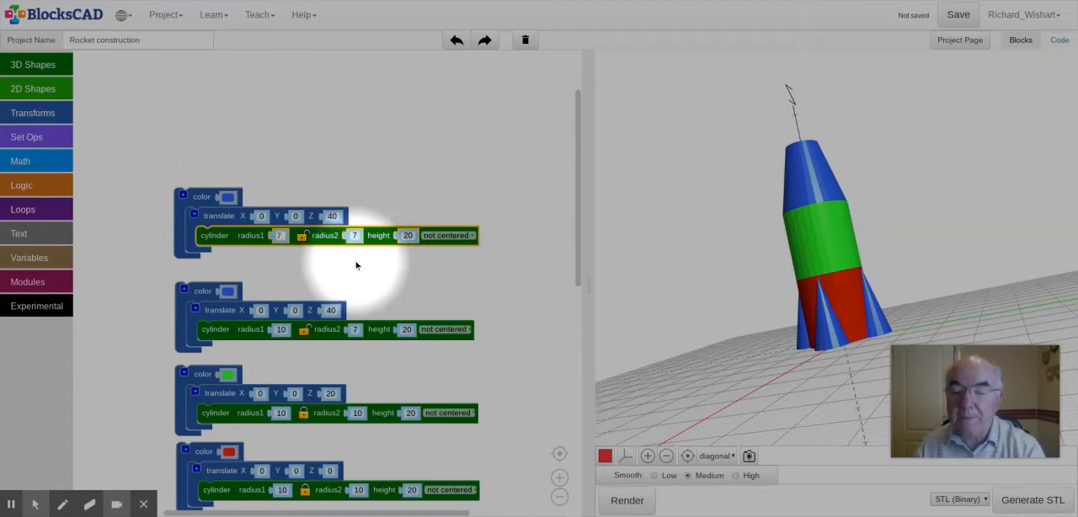
left_click(333, 216)
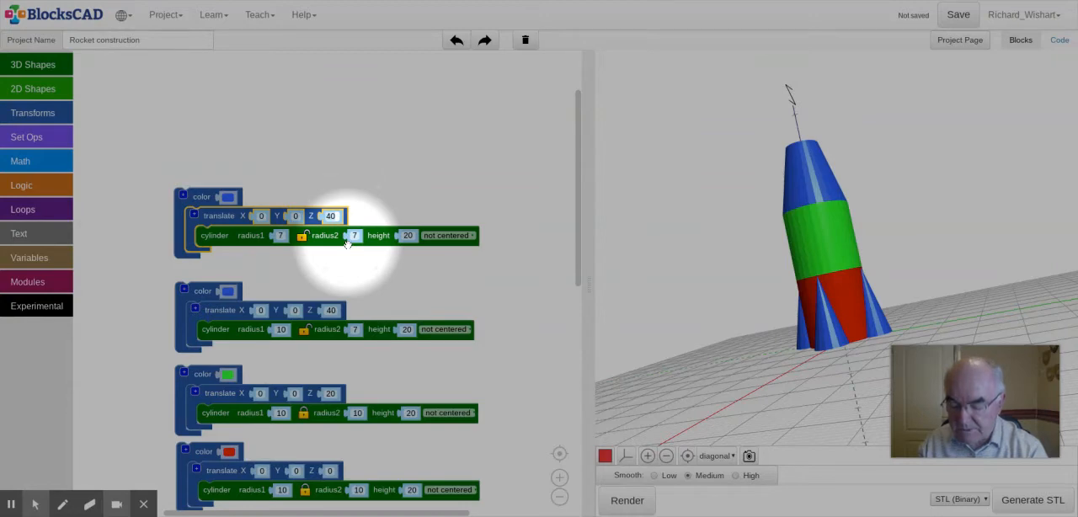
type("60")
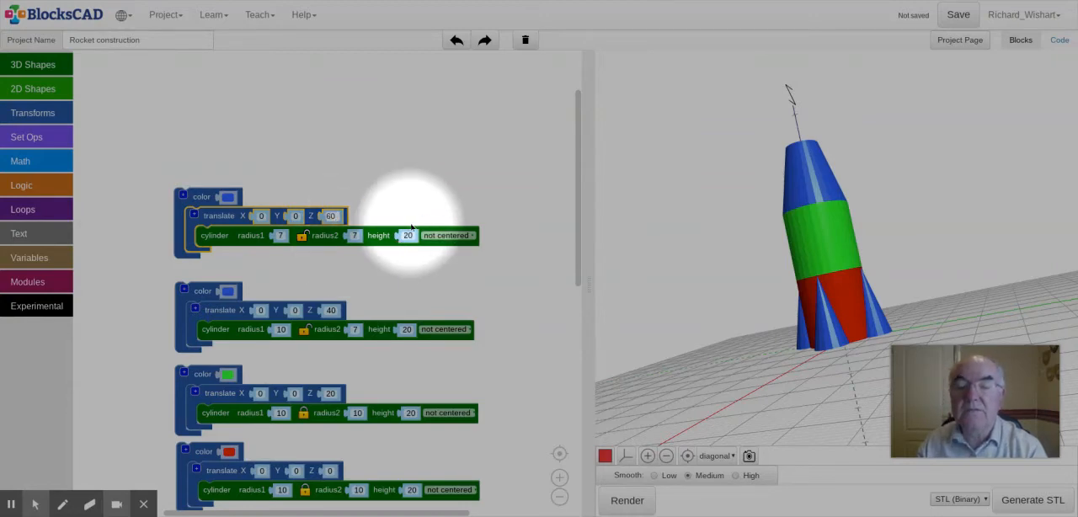
left_click(402, 269)
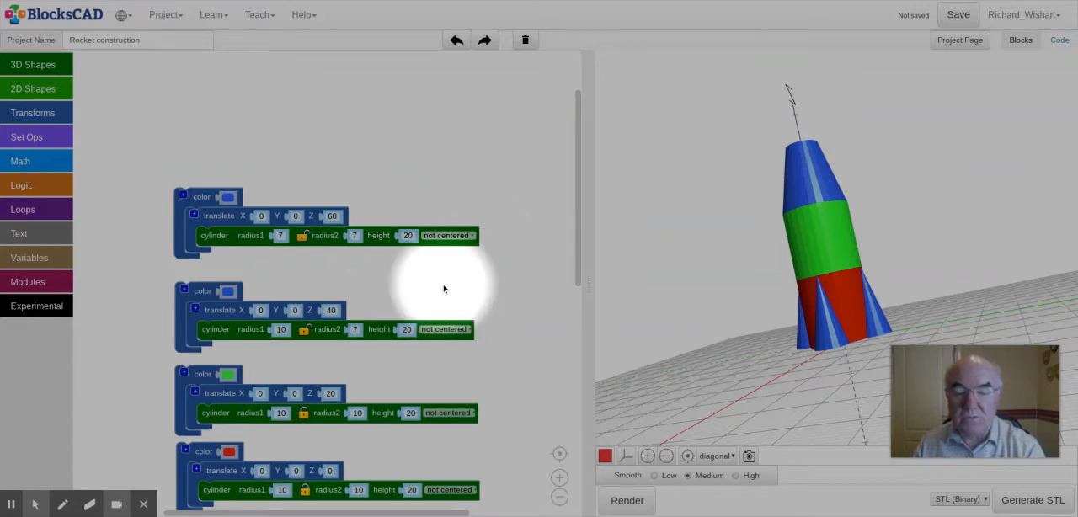
Step: Duplicate the straight blue cylinder's block group and place the copy at the head of the stack
right_click(203, 202)
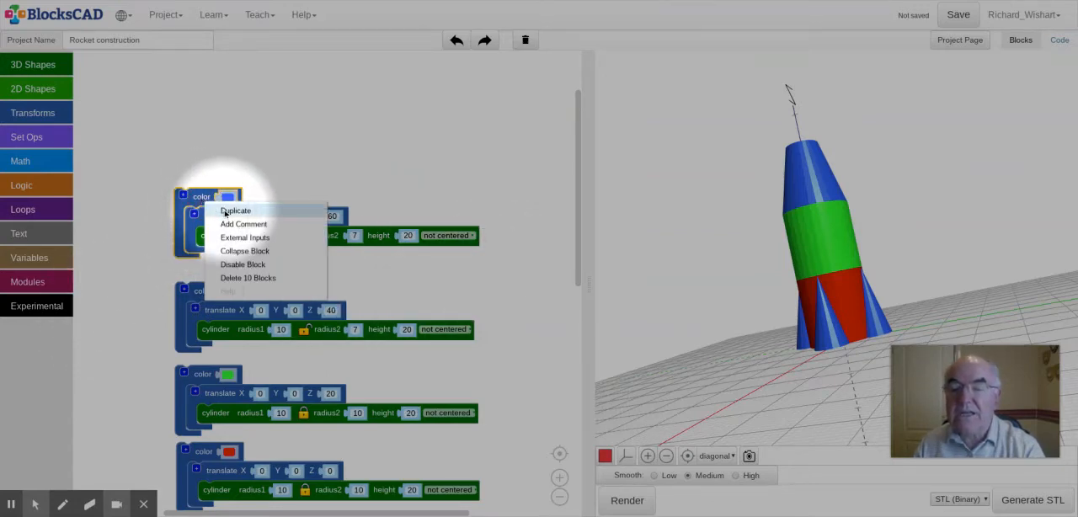
left_click(227, 209)
left_click_drag(234, 260, 202, 113)
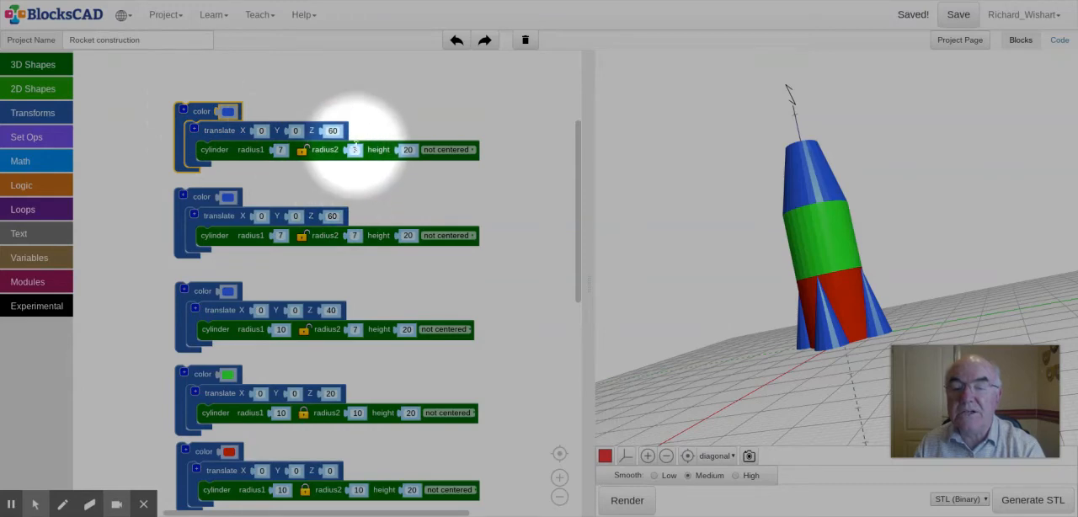
Step: Turn the uppermost blue copy into a nose cone with radius2 0 and Z translation 80
left_click(357, 151)
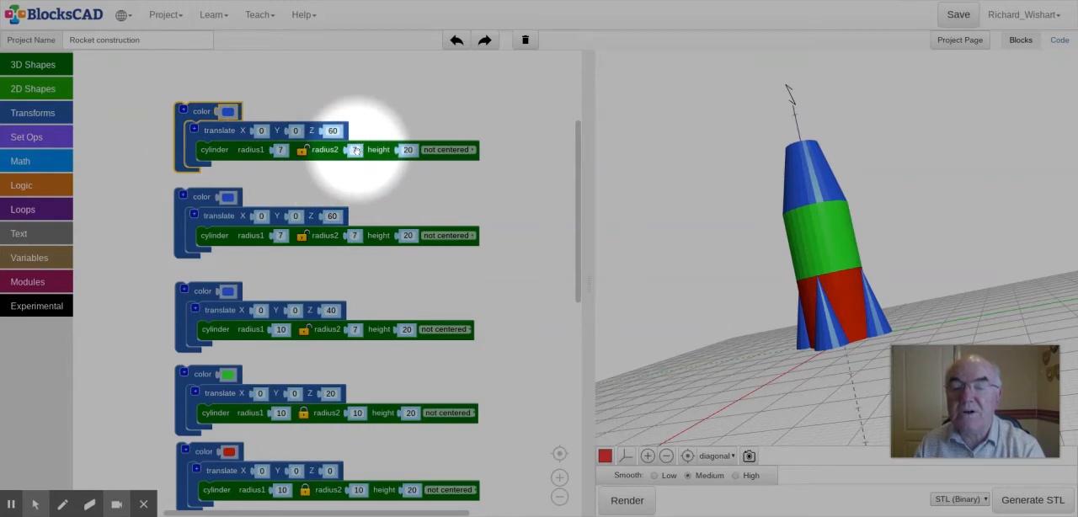
left_click(357, 151)
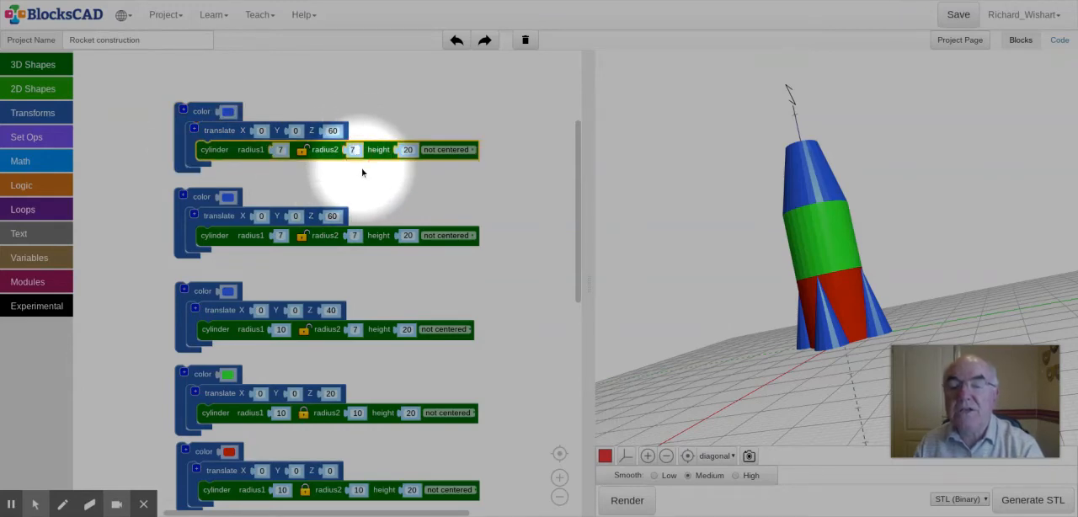
type("6")
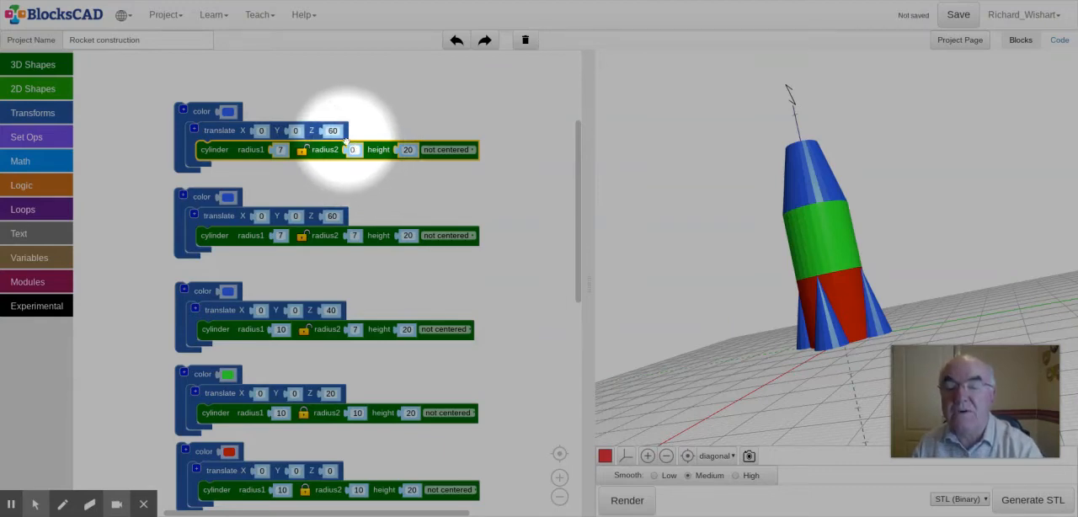
left_click(339, 131)
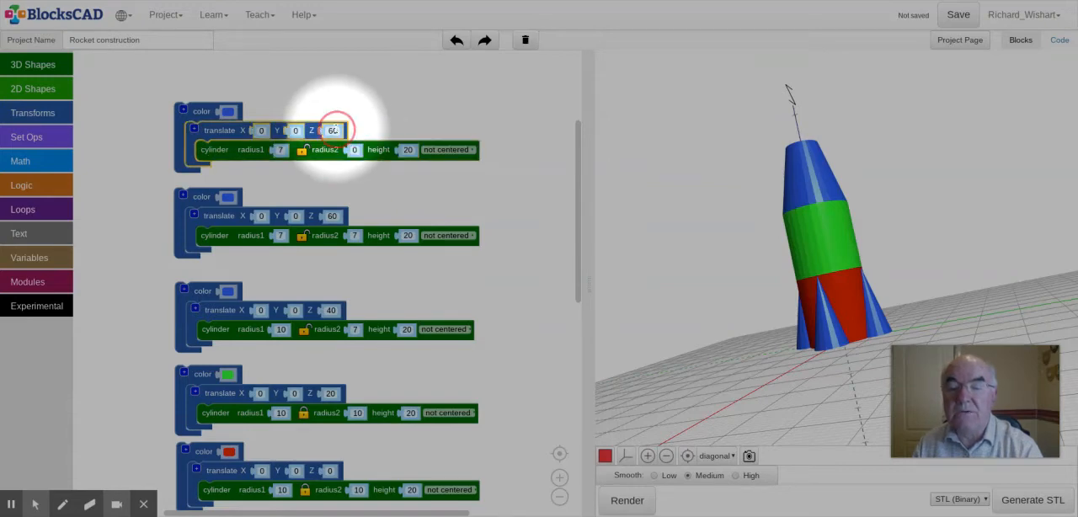
type("8")
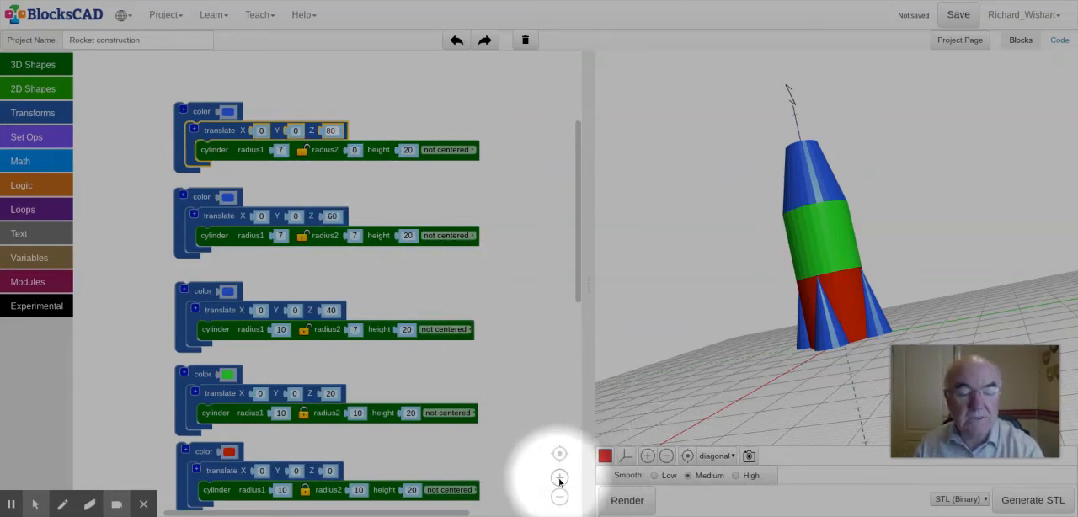
Step: Render the rocket with its added blue sections and bring its full height into view
left_click(623, 505)
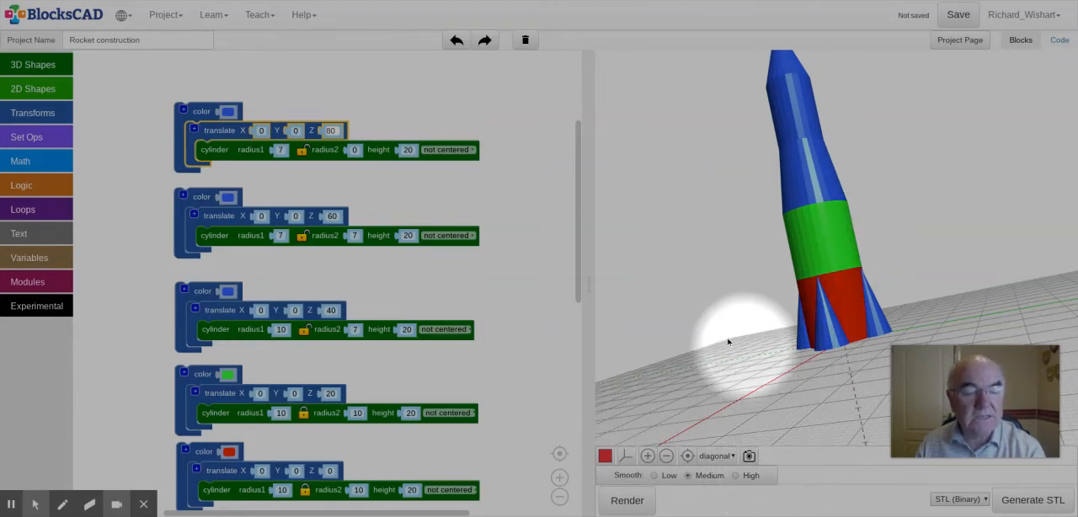
left_click(665, 455)
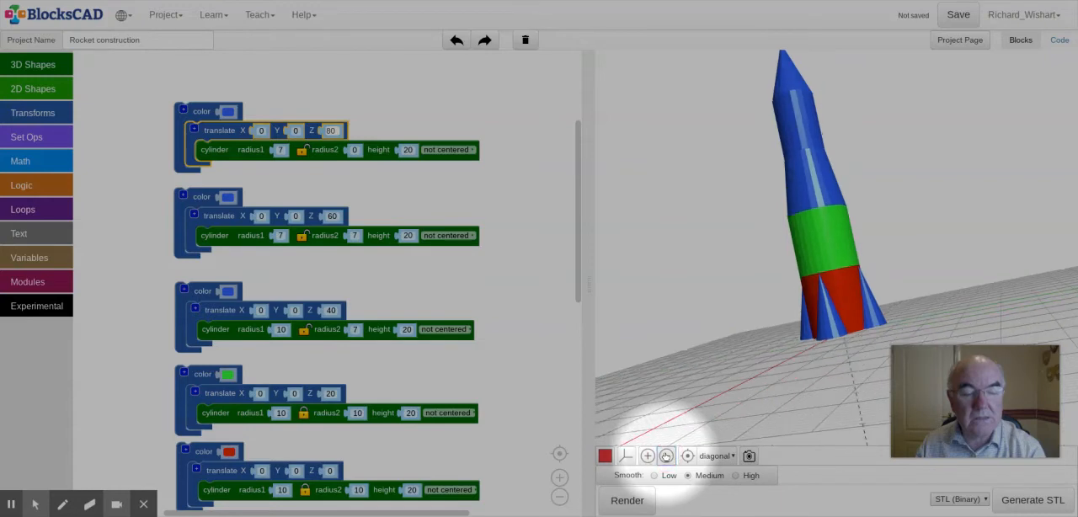
left_click(665, 456)
left_click(665, 456)
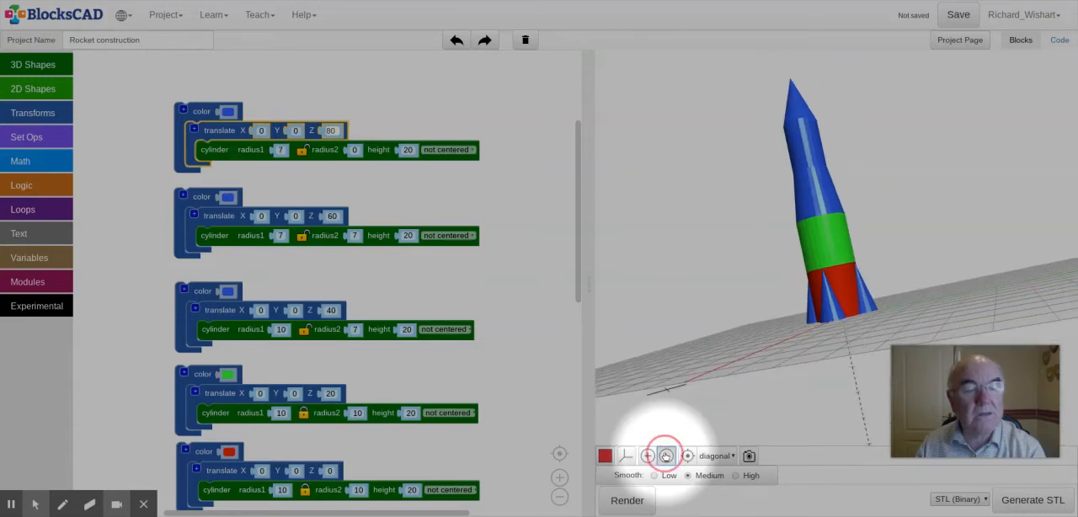
left_click(665, 455)
left_click(665, 456)
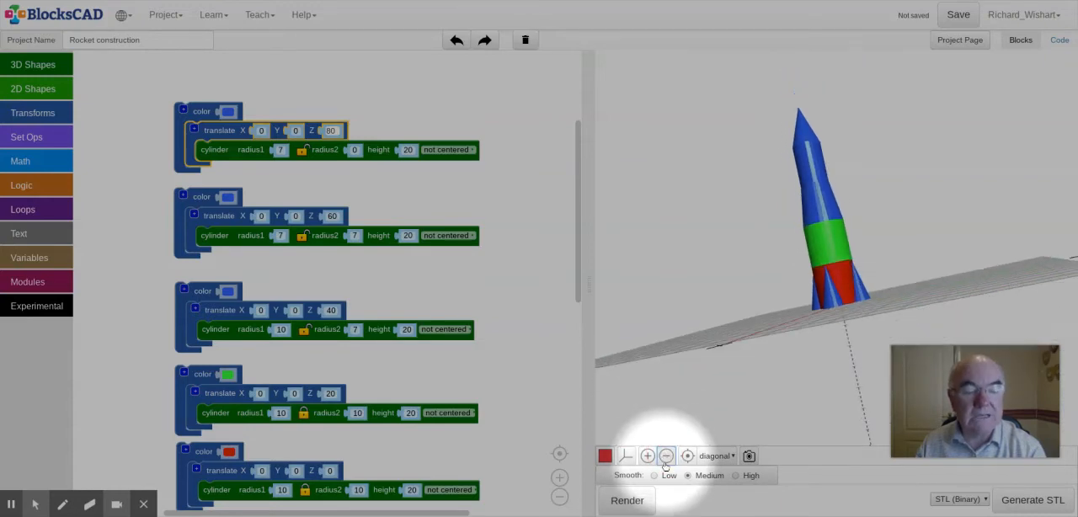
left_click(666, 455)
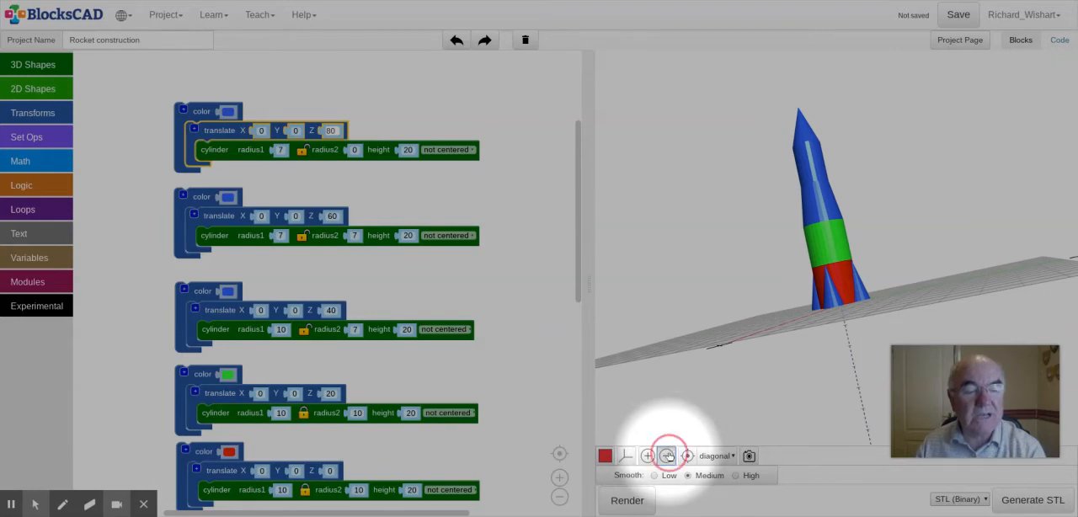
left_click(666, 455)
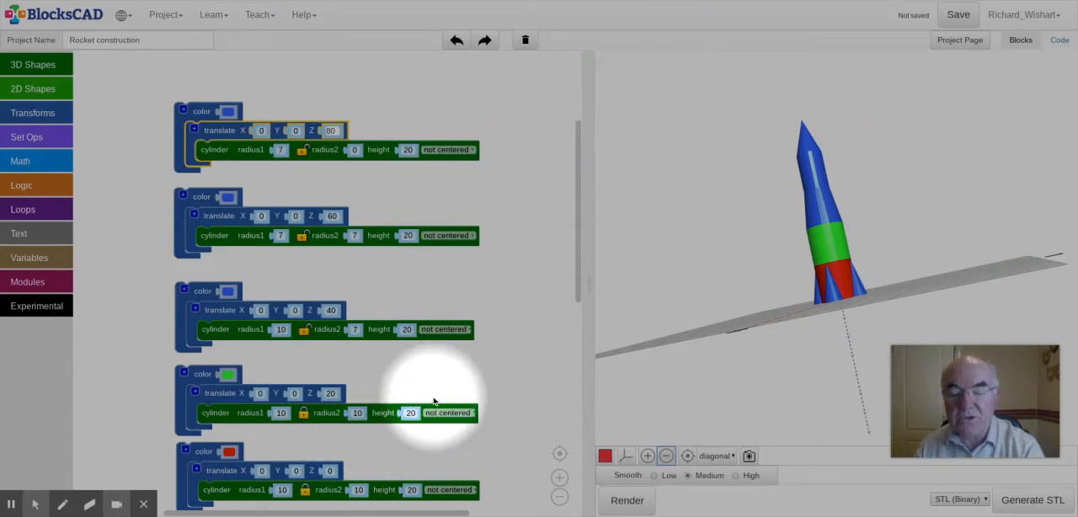
Step: Set the green cylinder's height to 40 and the tapered blue section's Z translation to 60
left_click(411, 413)
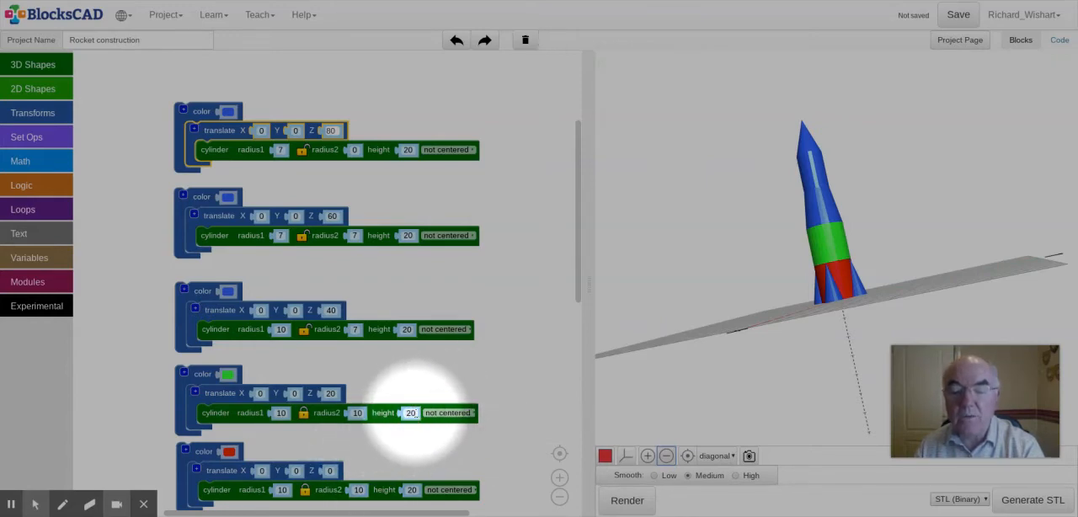
left_click(410, 418)
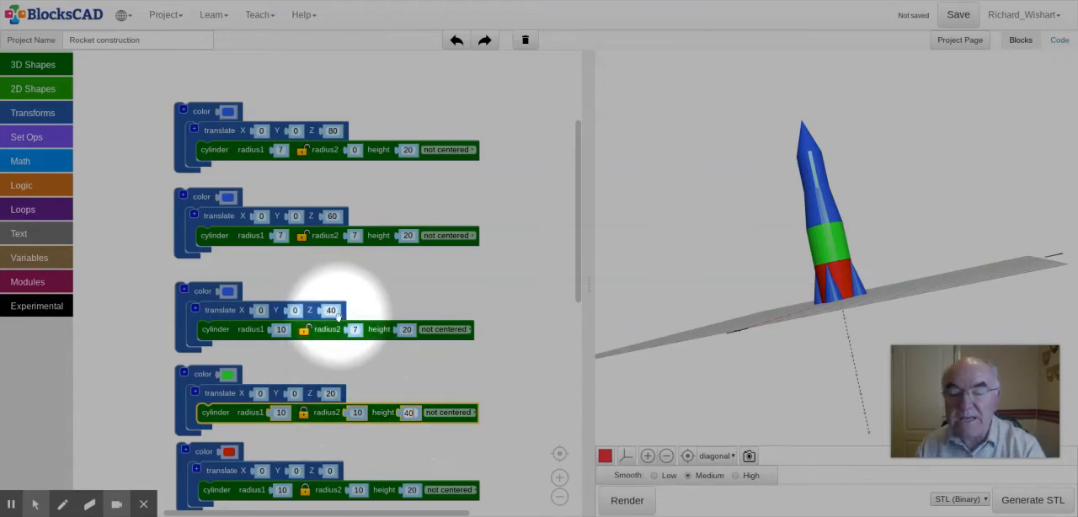
left_click(332, 311)
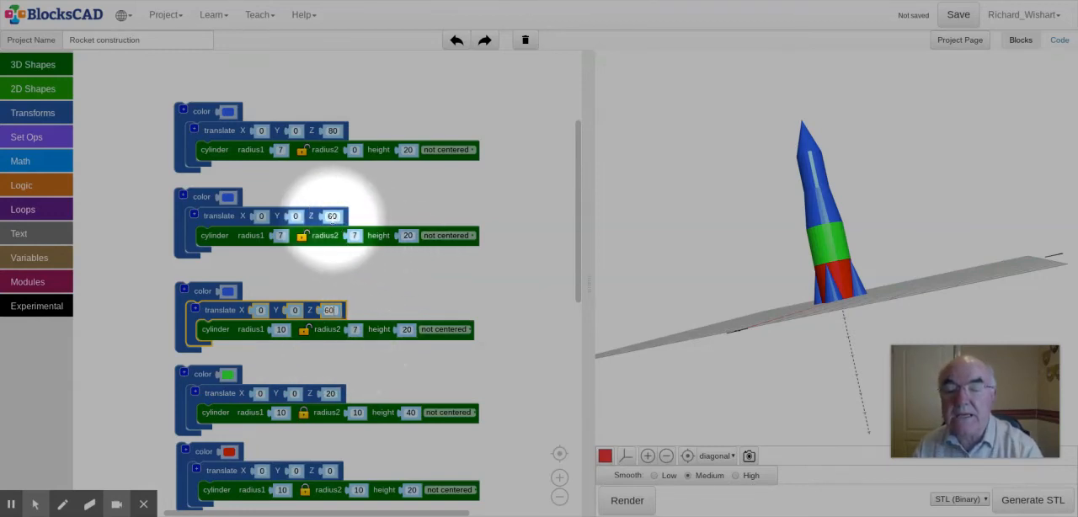
Step: Set the Z translation to 80 for the straight blue cylinder and 100 for the nose cone, and render the rocket
left_click(332, 217)
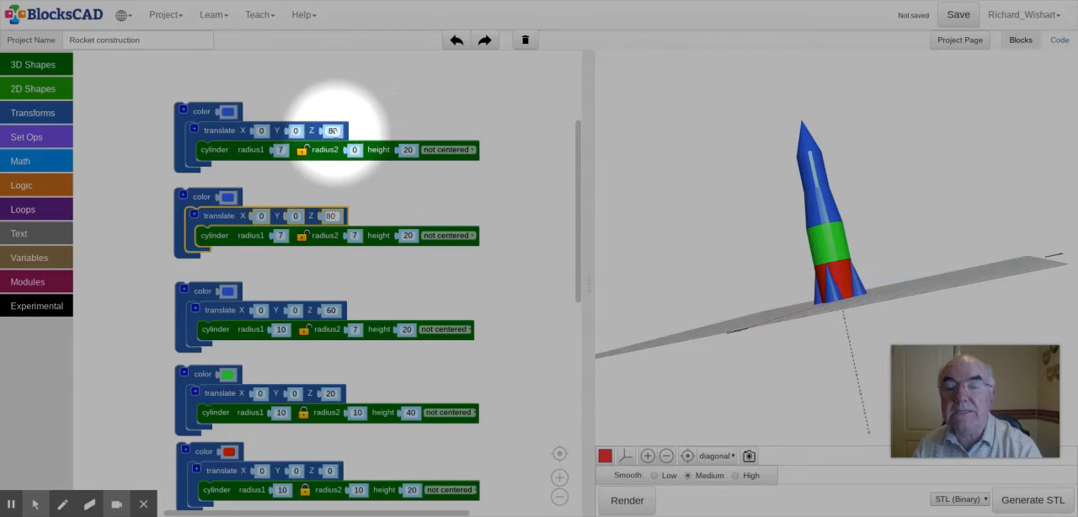
left_click(332, 130)
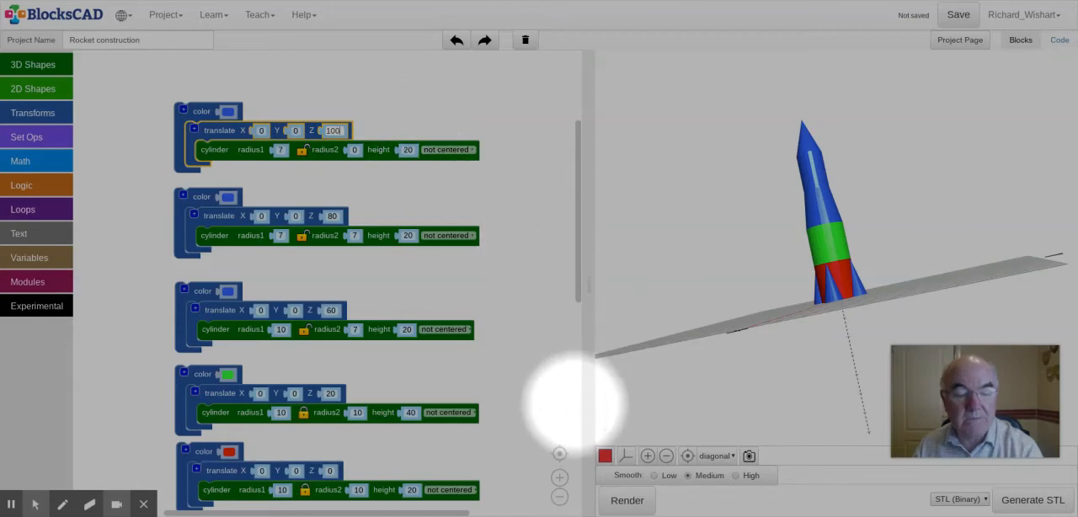
left_click(627, 501)
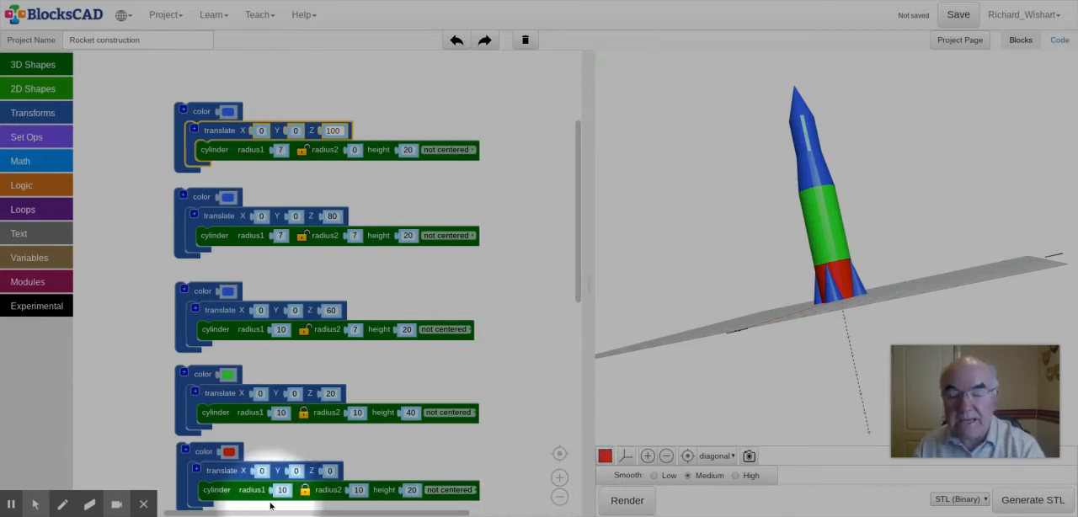
Step: Recolour the red base cylinder and the green middle cylinder the same blue as the other sections, and render the rocket
left_click(229, 454)
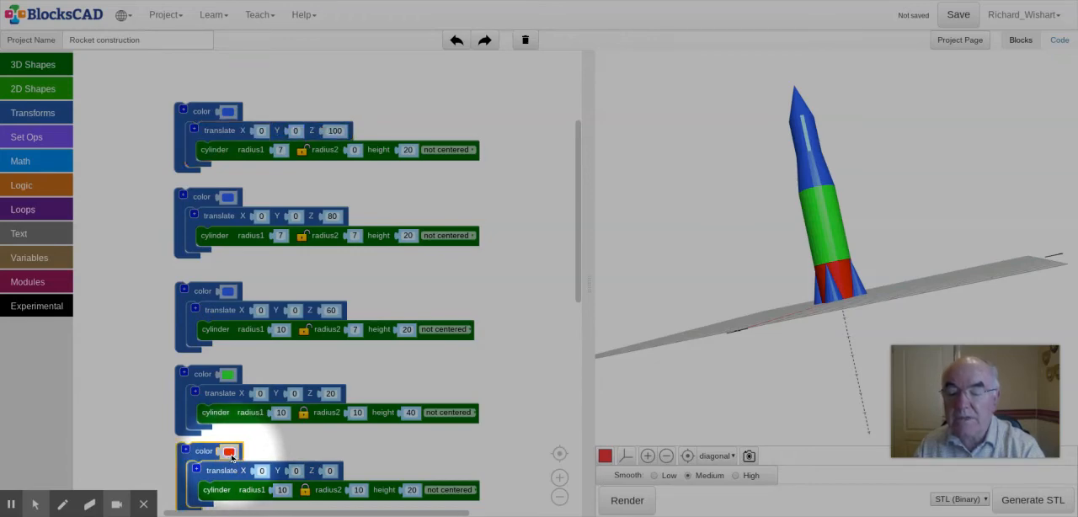
left_click(229, 454)
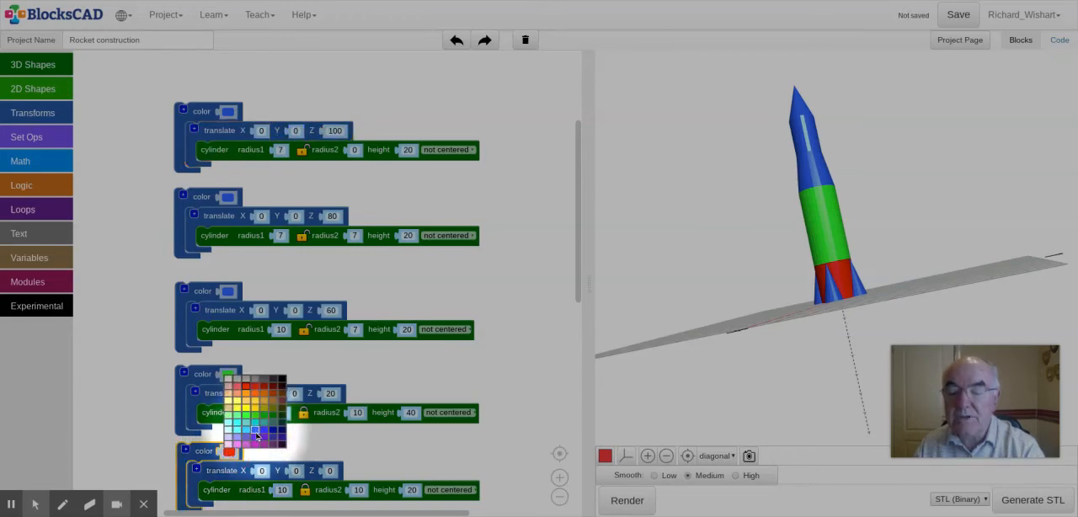
left_click(256, 434)
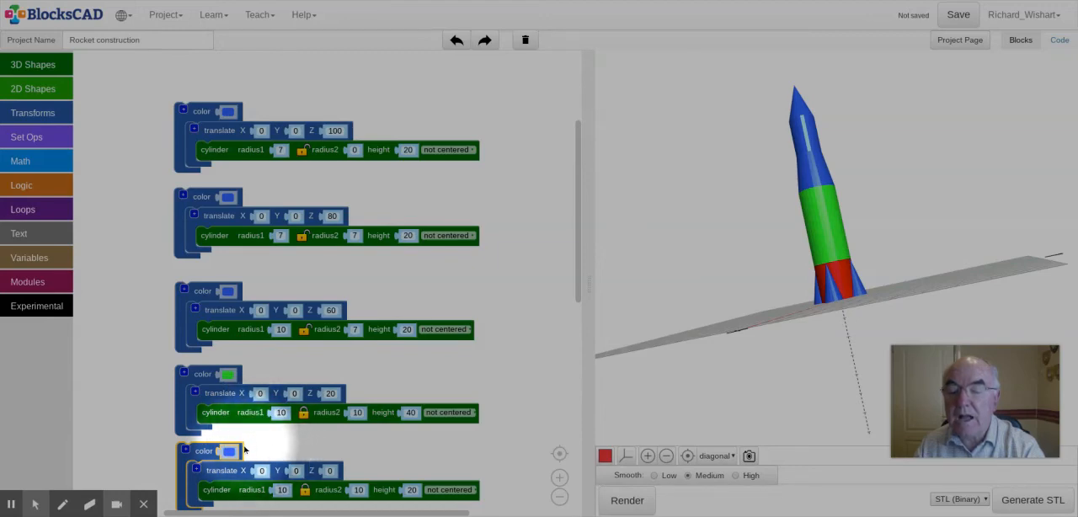
left_click(232, 379)
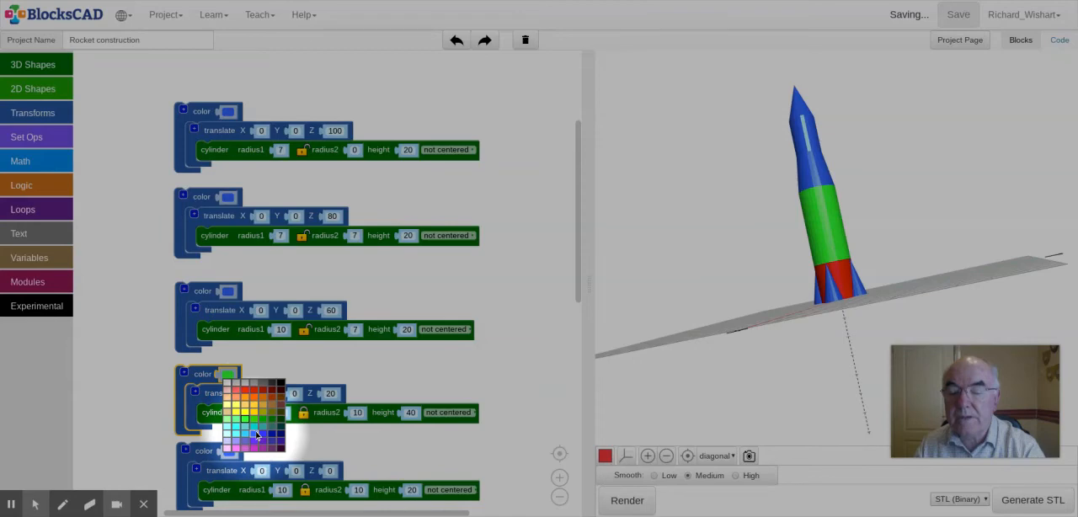
left_click(257, 434)
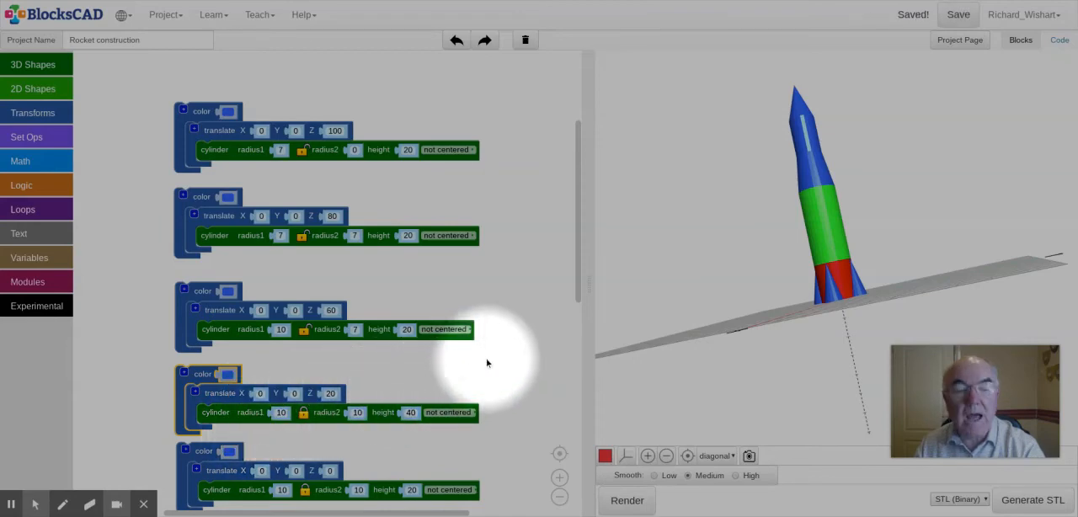
scroll(467, 374, "down", 1)
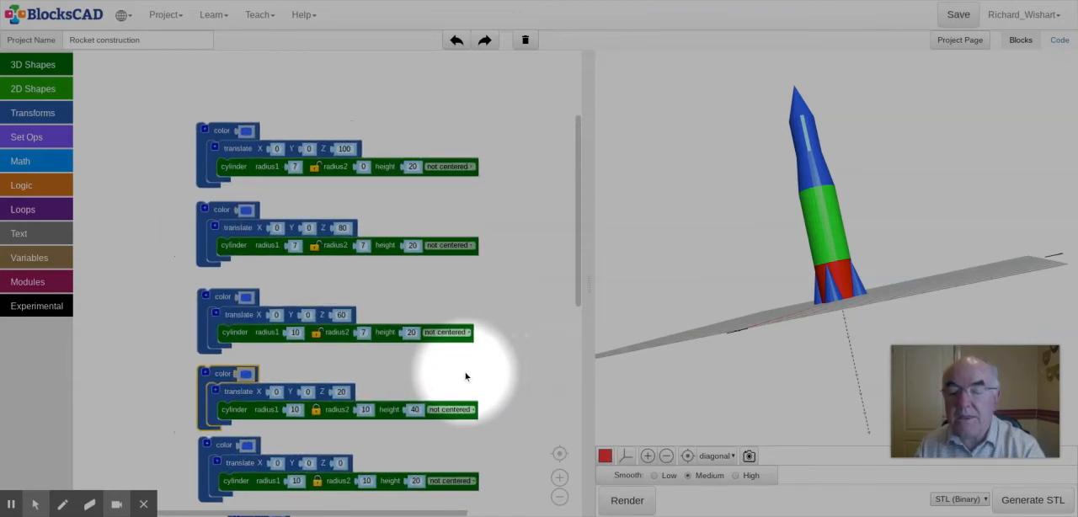
scroll(467, 375, "down", 1)
mouse_move(512, 335)
left_mouse_down()
mouse_move(500, 84)
mouse_move(500, 133)
mouse_move(464, 242)
mouse_move(475, 160)
left_mouse_up()
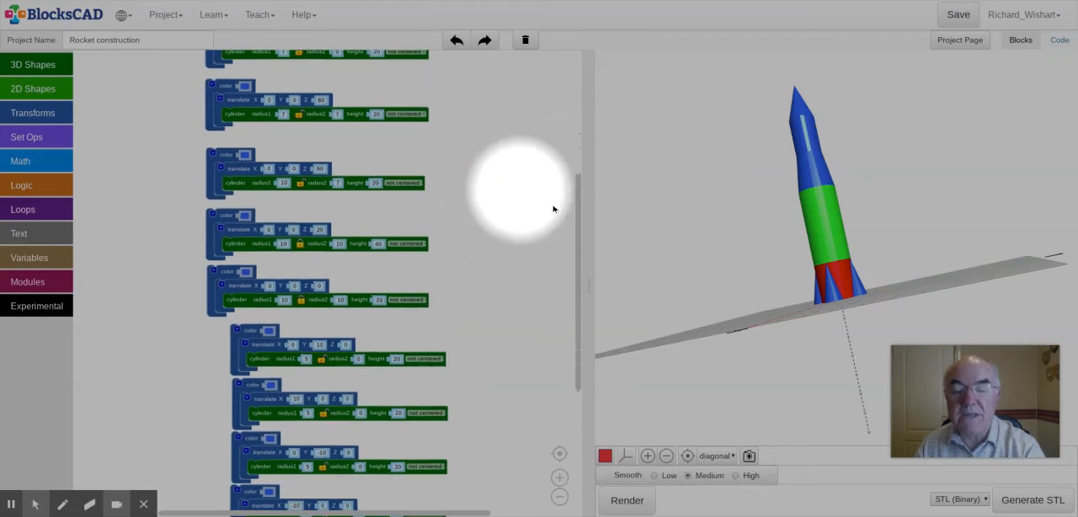
left_click(627, 501)
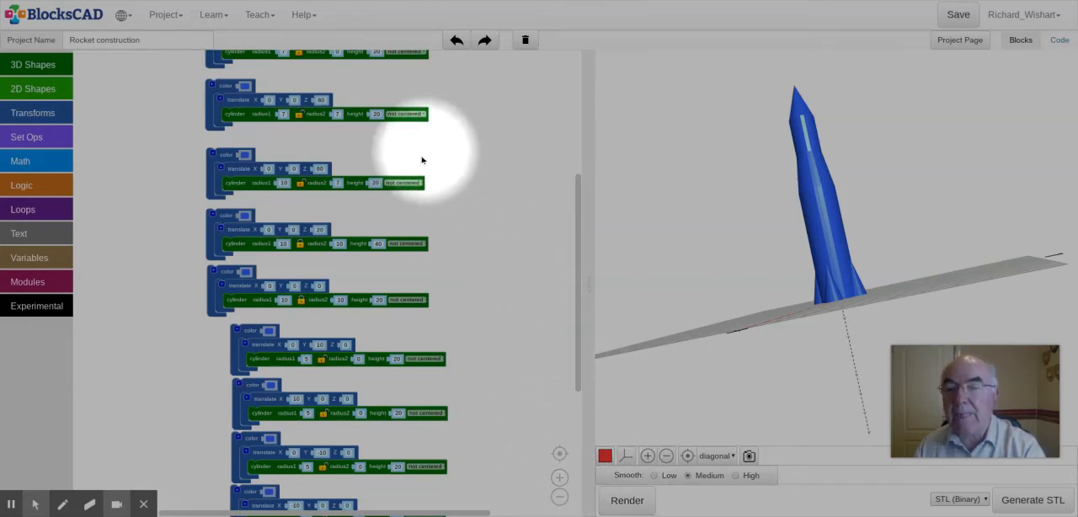
Step: Add a union block beside the rocket's shape blocks and extend it to ten plus slots
left_click(28, 119)
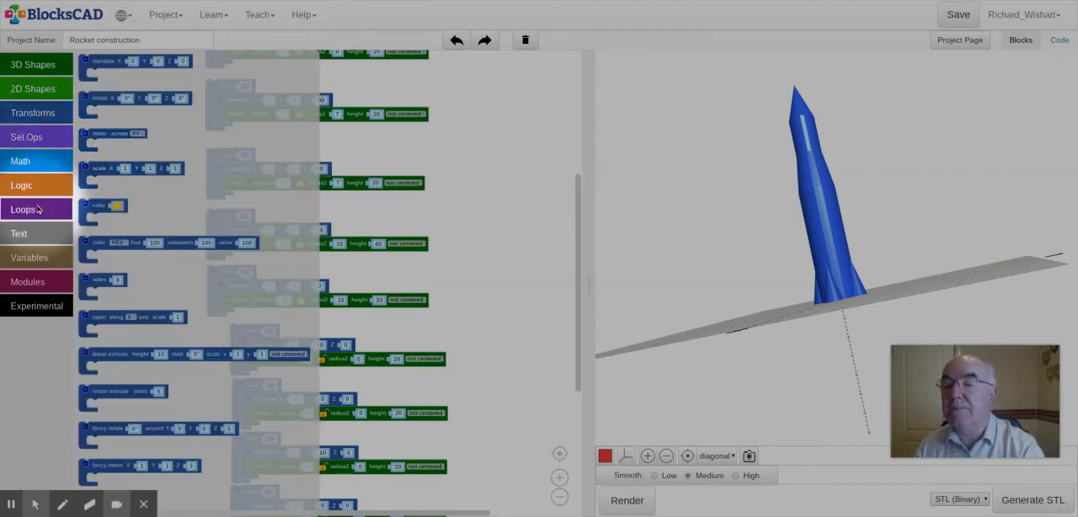
left_click(28, 140)
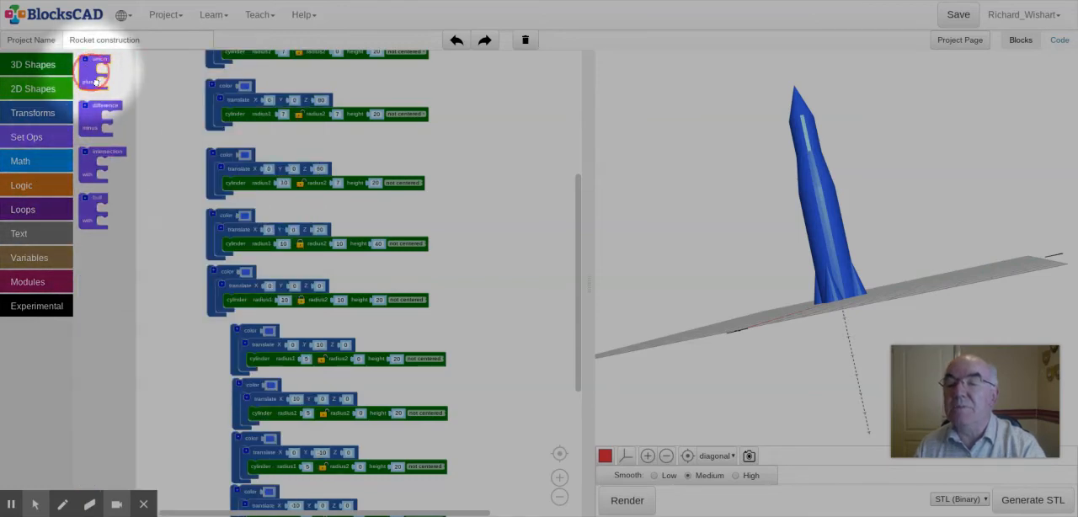
left_click_drag(95, 67, 148, 103)
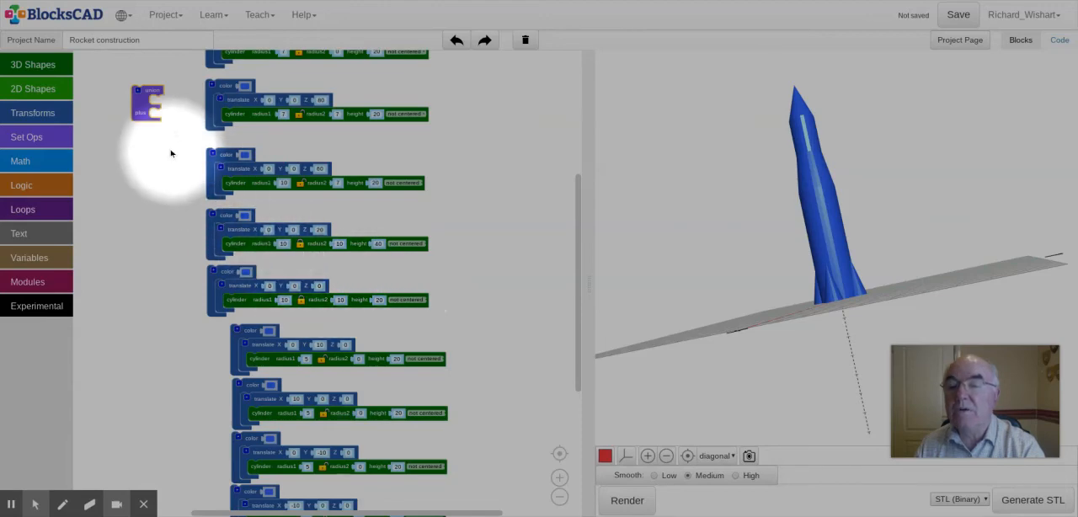
left_click(138, 90)
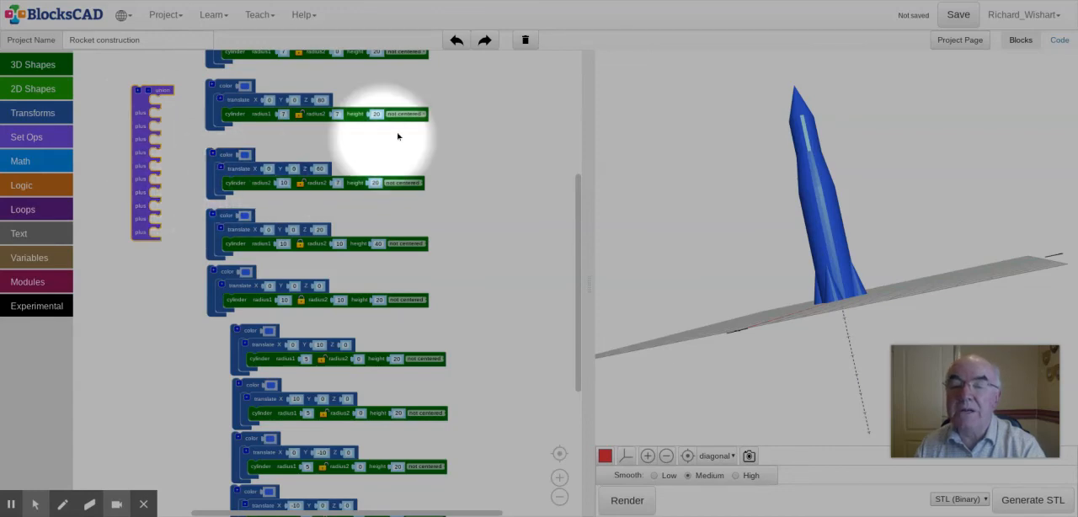
Step: Place the nose cone and the straight cylinder below it in the union's first two slots, and move the union above the remaining blocks
scroll(490, 127, "up", 2)
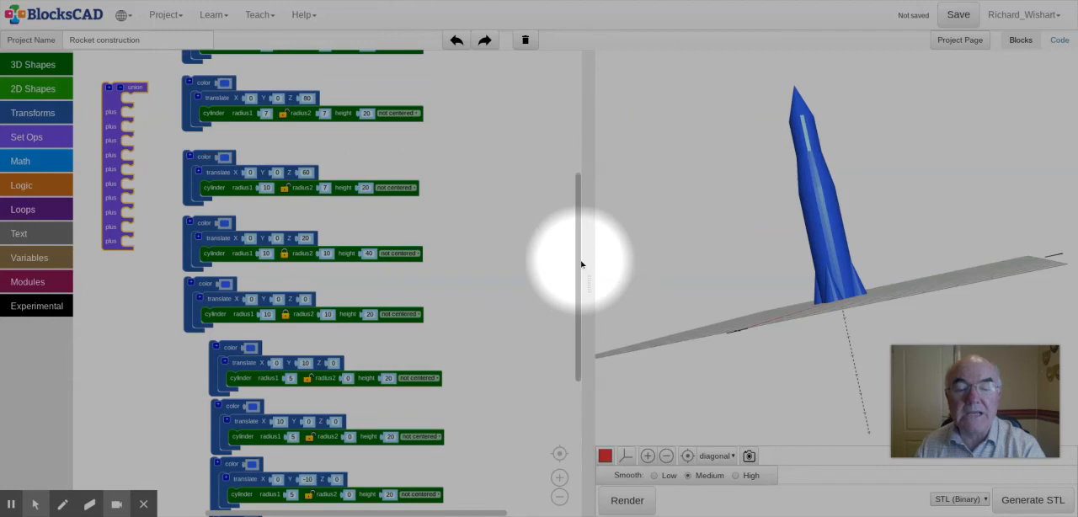
left_click_drag(579, 266, 582, 149)
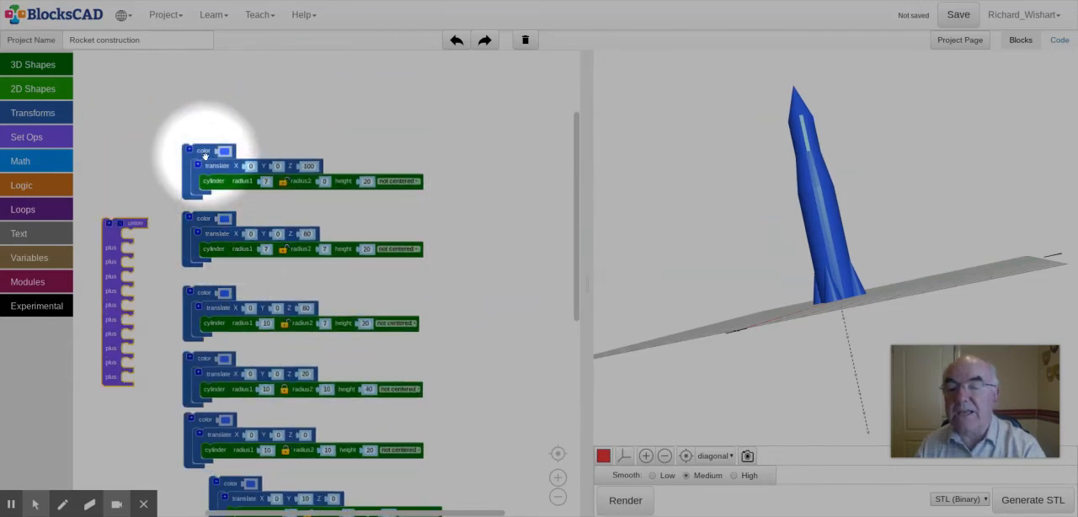
left_click_drag(204, 154, 145, 241)
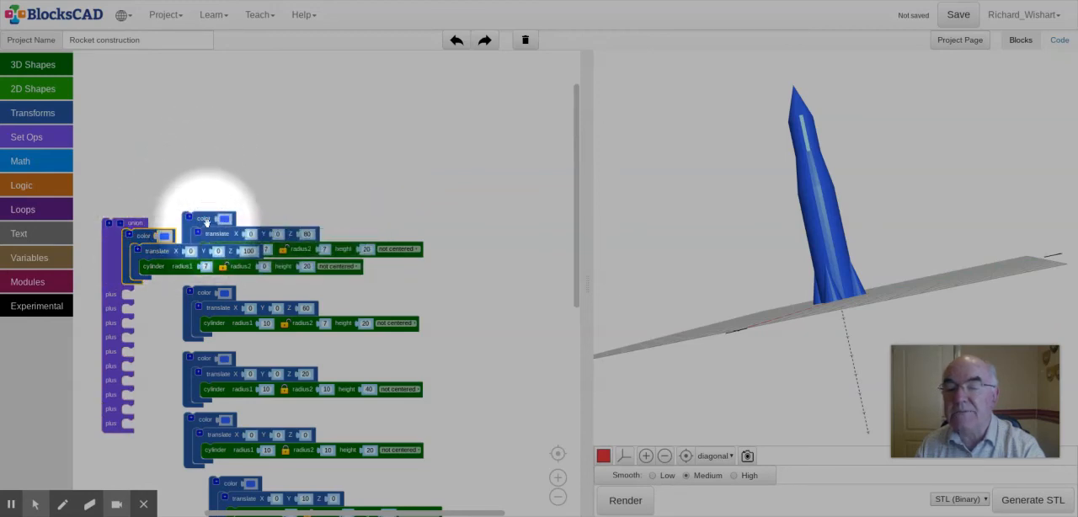
left_click_drag(209, 229, 147, 300)
left_click_drag(121, 252, 154, 94)
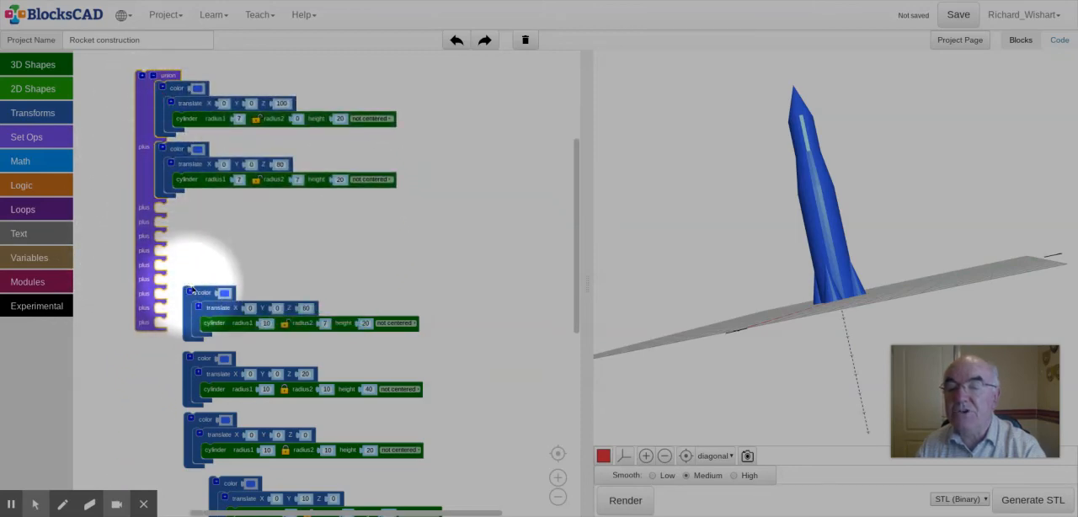
Step: Add the tapered section, the 40-high cylinder, the base cylinder and the first two fin cones to the union's next slots
left_click_drag(203, 293, 174, 215)
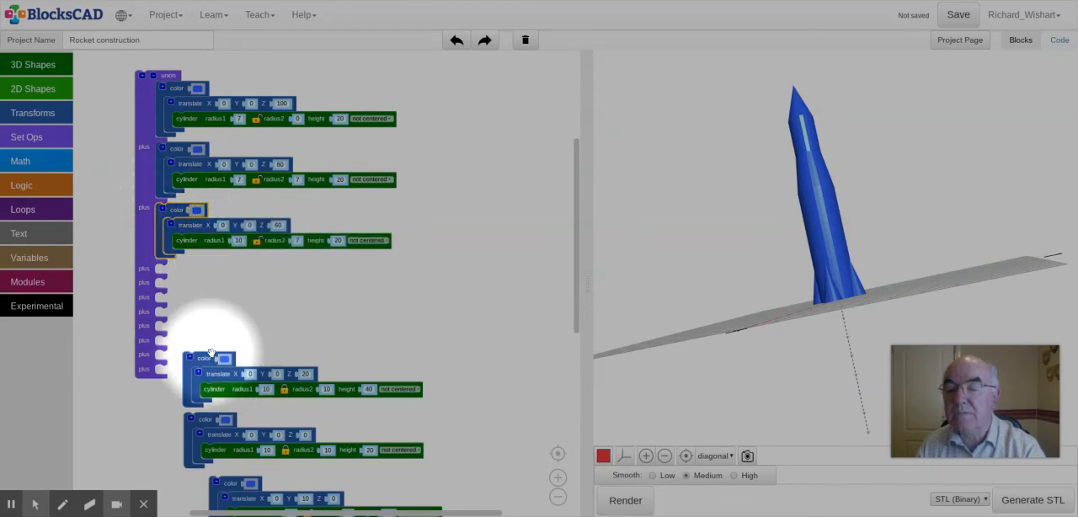
left_click_drag(211, 348, 167, 223)
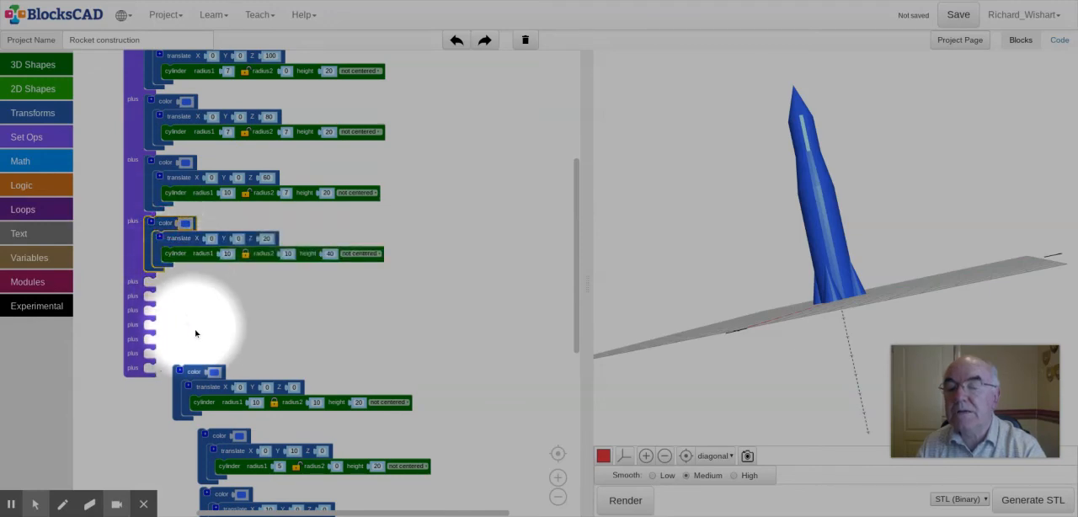
left_click_drag(187, 373, 157, 291)
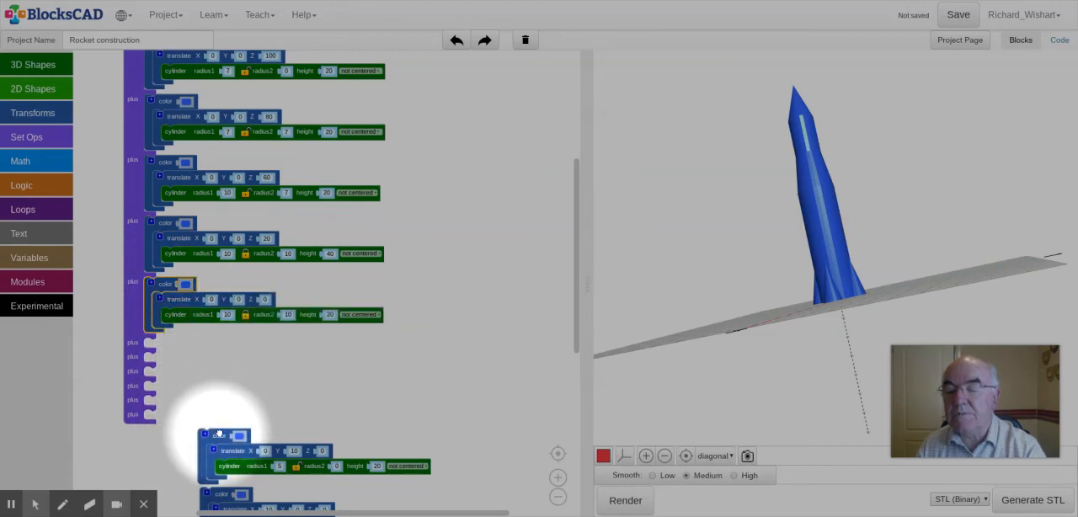
left_click_drag(219, 433, 167, 346)
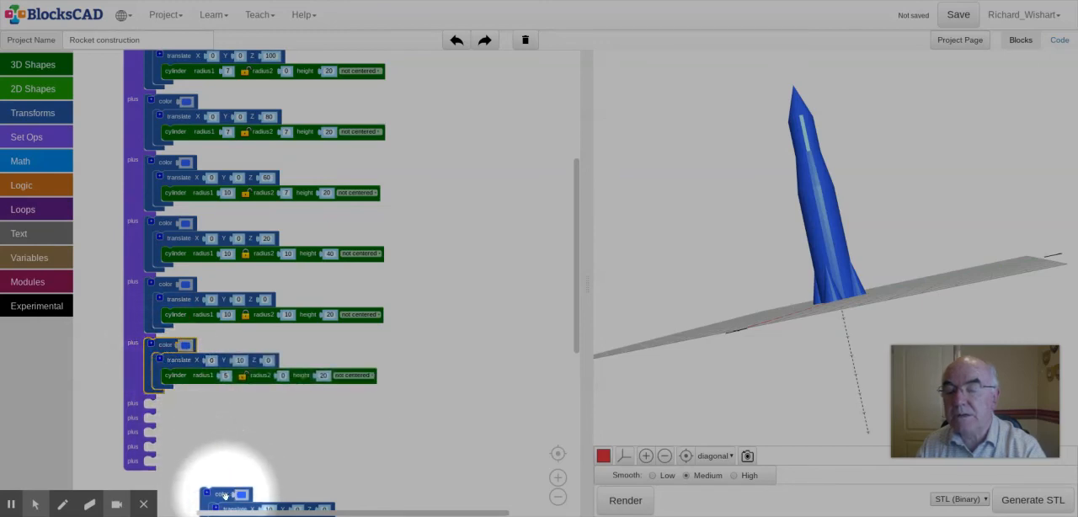
left_click_drag(223, 495, 173, 409)
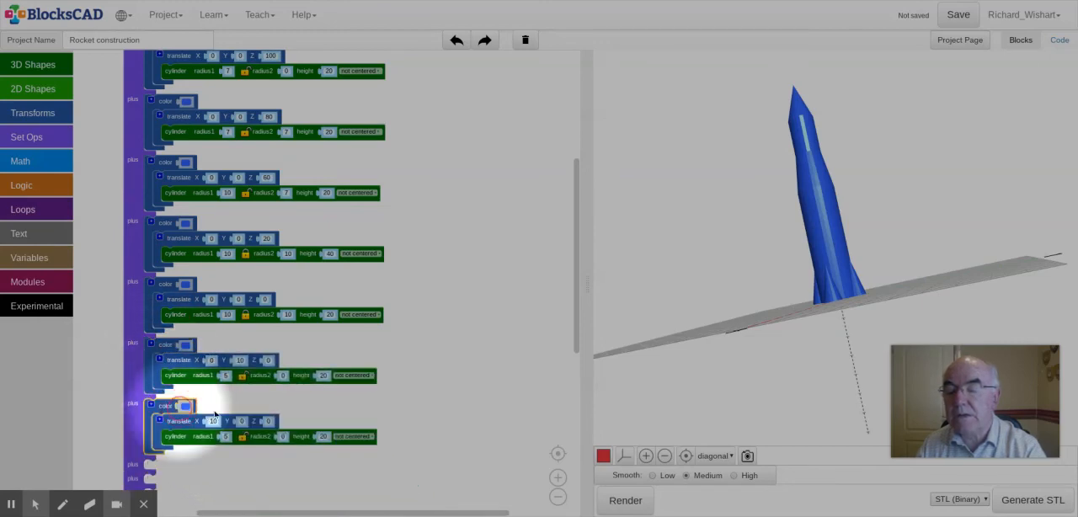
Step: Remove the four empty plus slots at the end of the union block
scroll(541, 291, "down", 2)
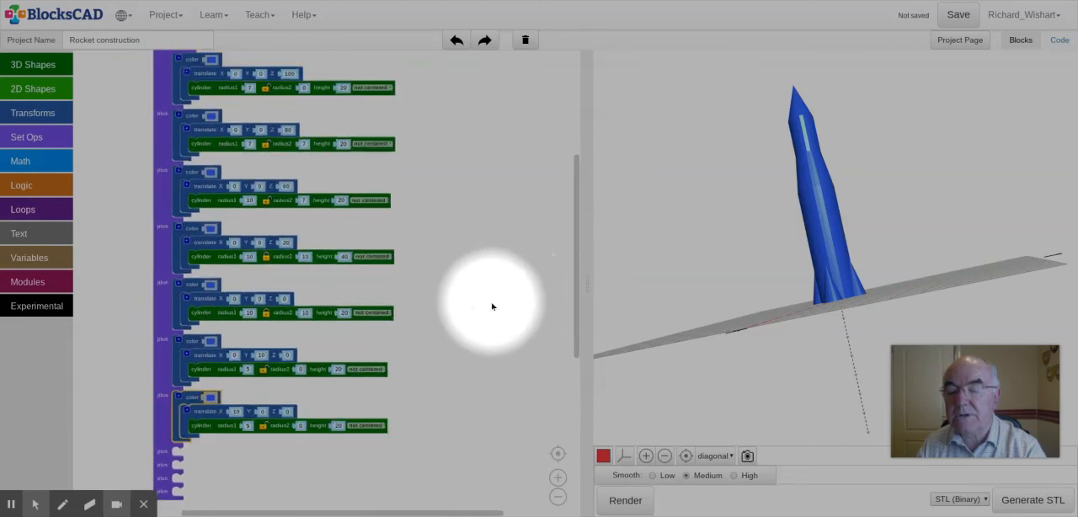
scroll(492, 307, "down", 1)
scroll(488, 274, "down", 1)
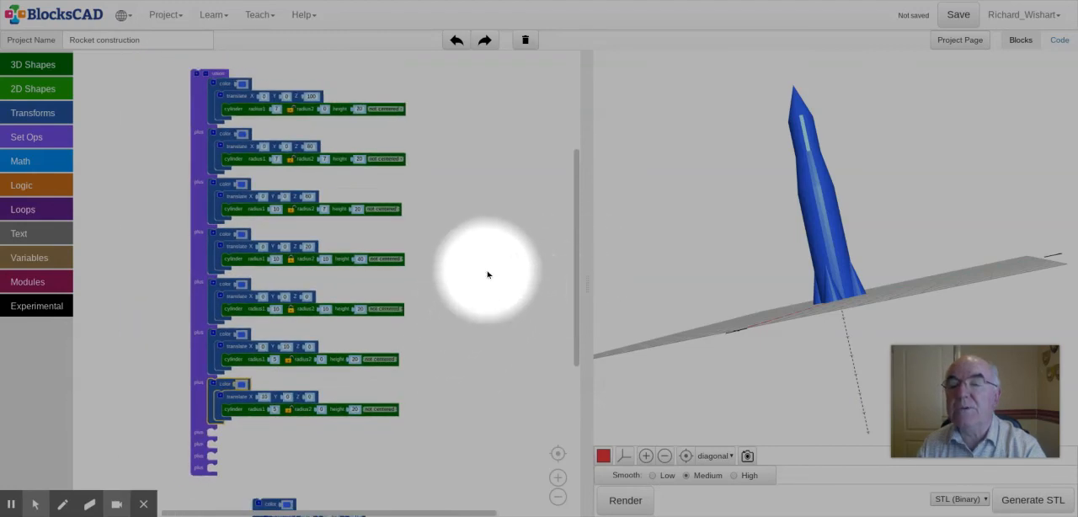
left_click(204, 77)
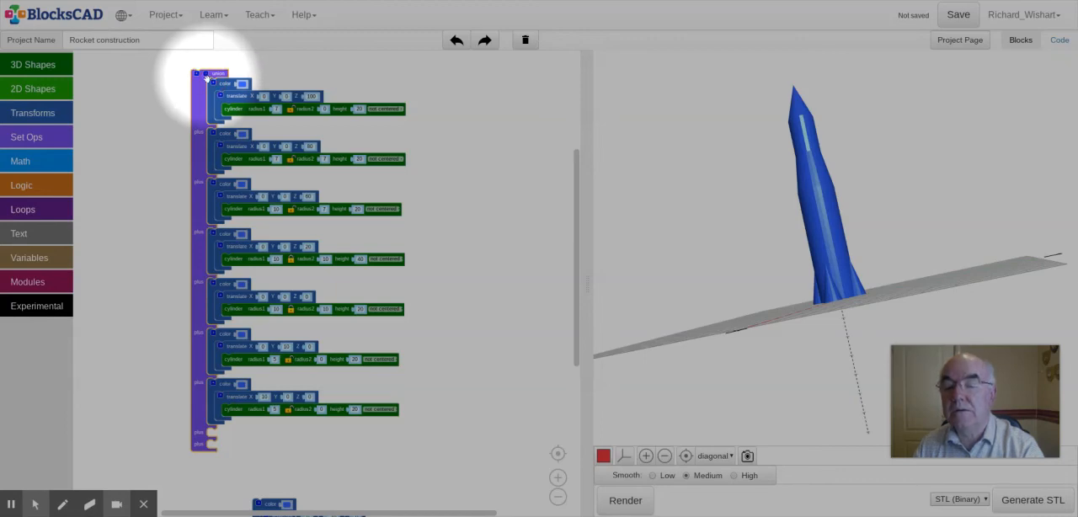
left_click(207, 76)
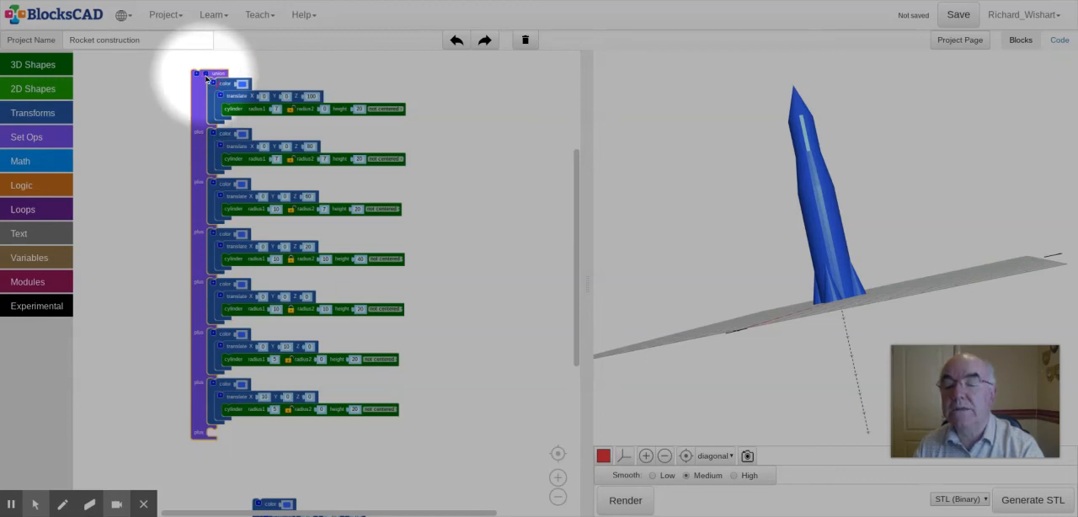
left_click(207, 77)
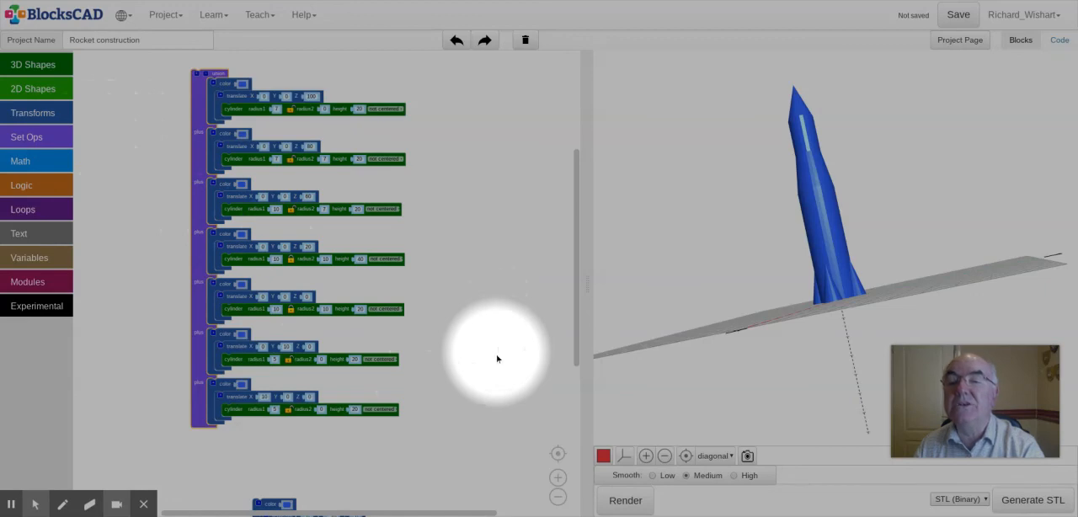
Step: Render the united rocket and inspect it from several angles
left_click(621, 503)
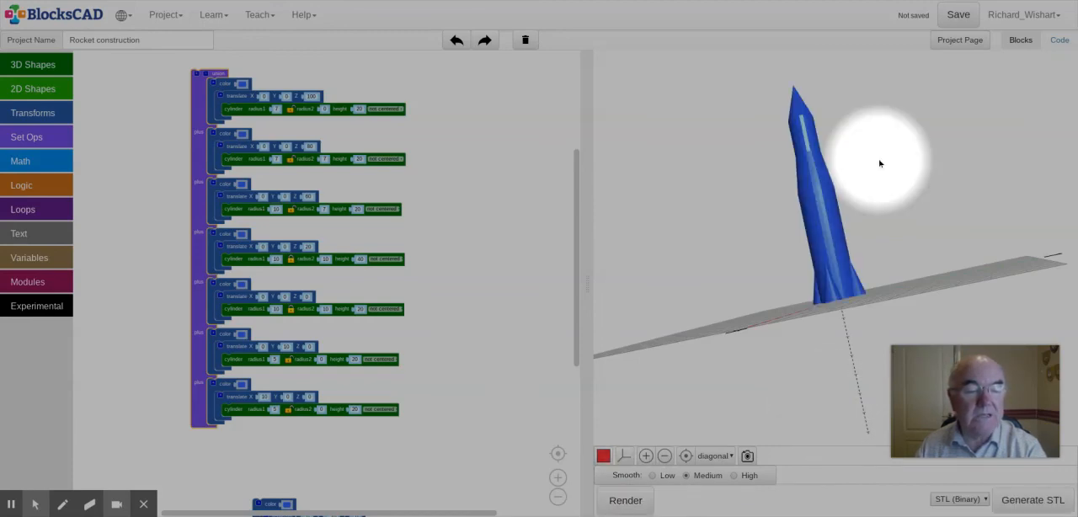
left_click_drag(528, 166, 553, 168)
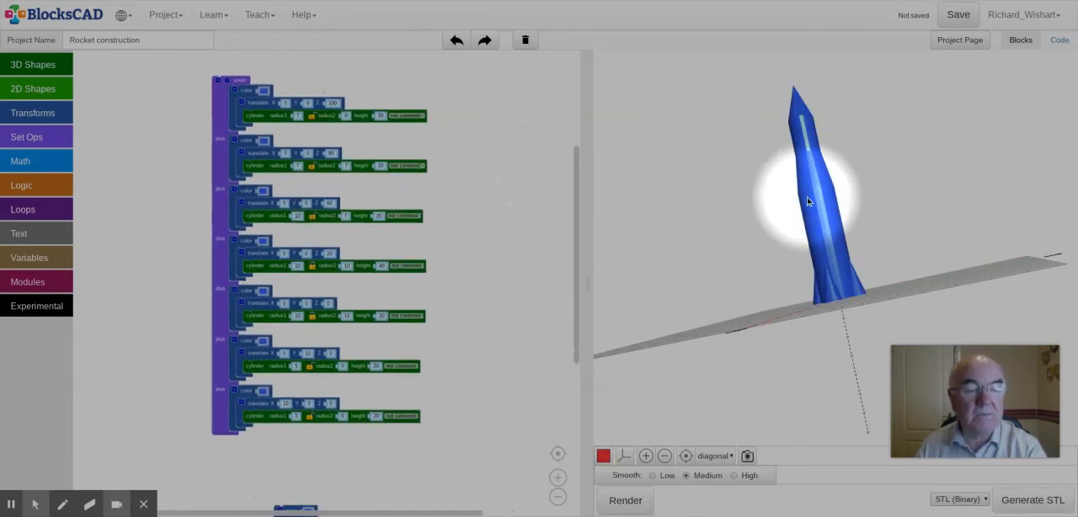
left_click_drag(770, 229, 501, 514)
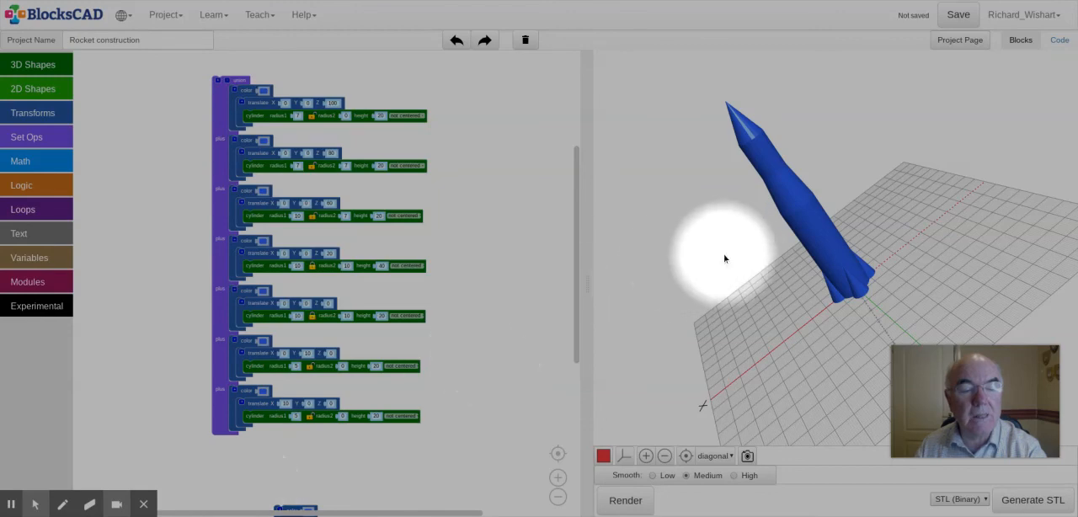
left_click_drag(718, 252, 1015, 155)
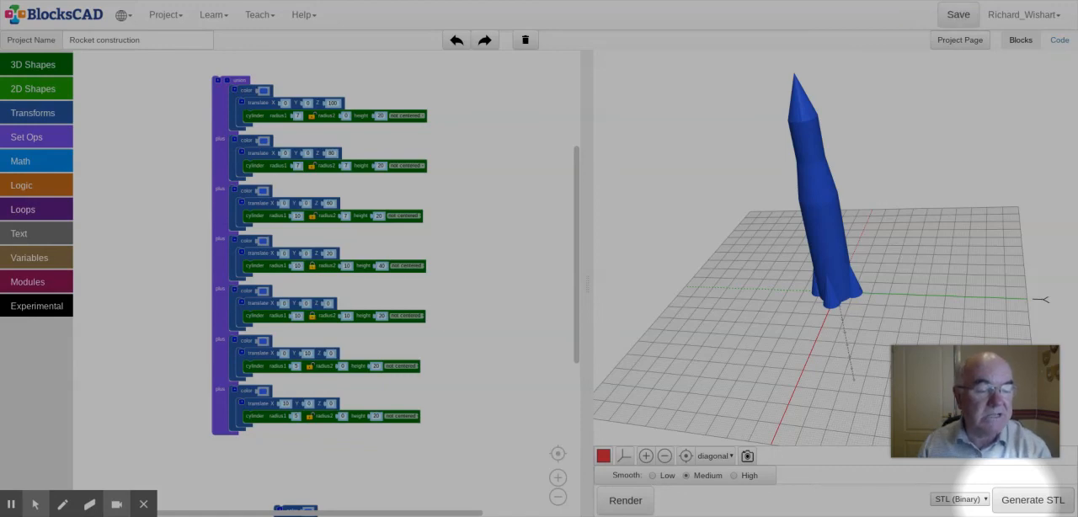
Step: Generate a binary STL file of the rocket and save the project
left_click(1016, 505)
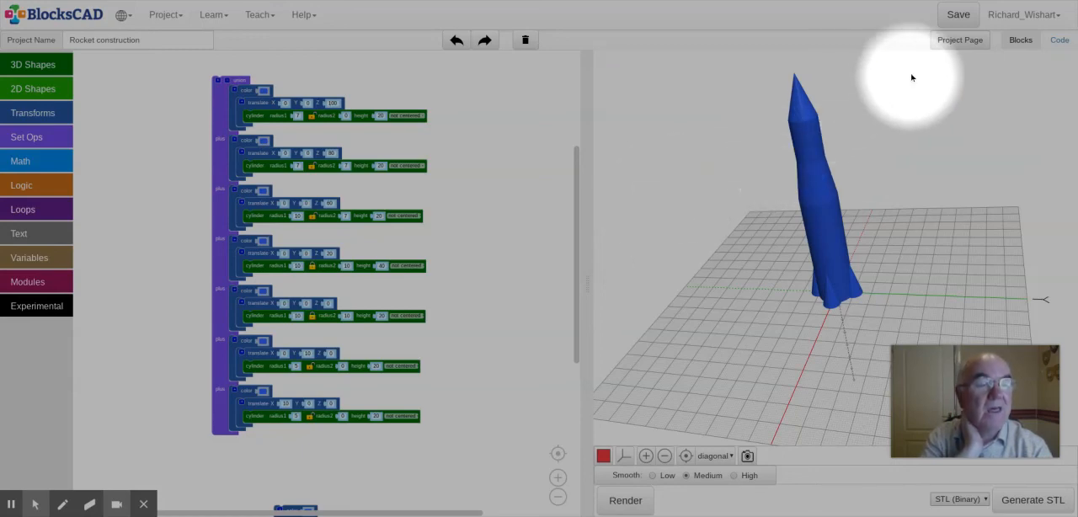
left_click(958, 15)
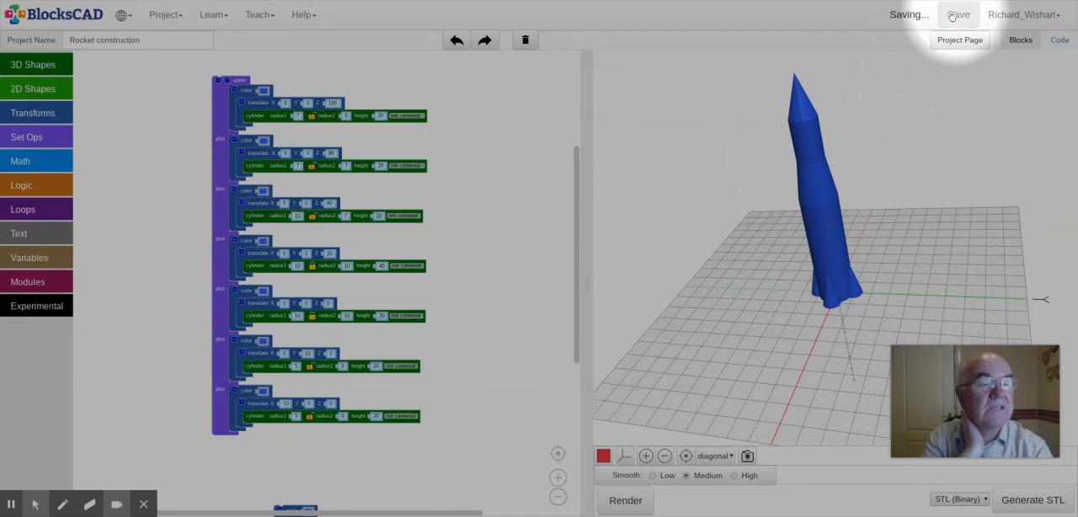